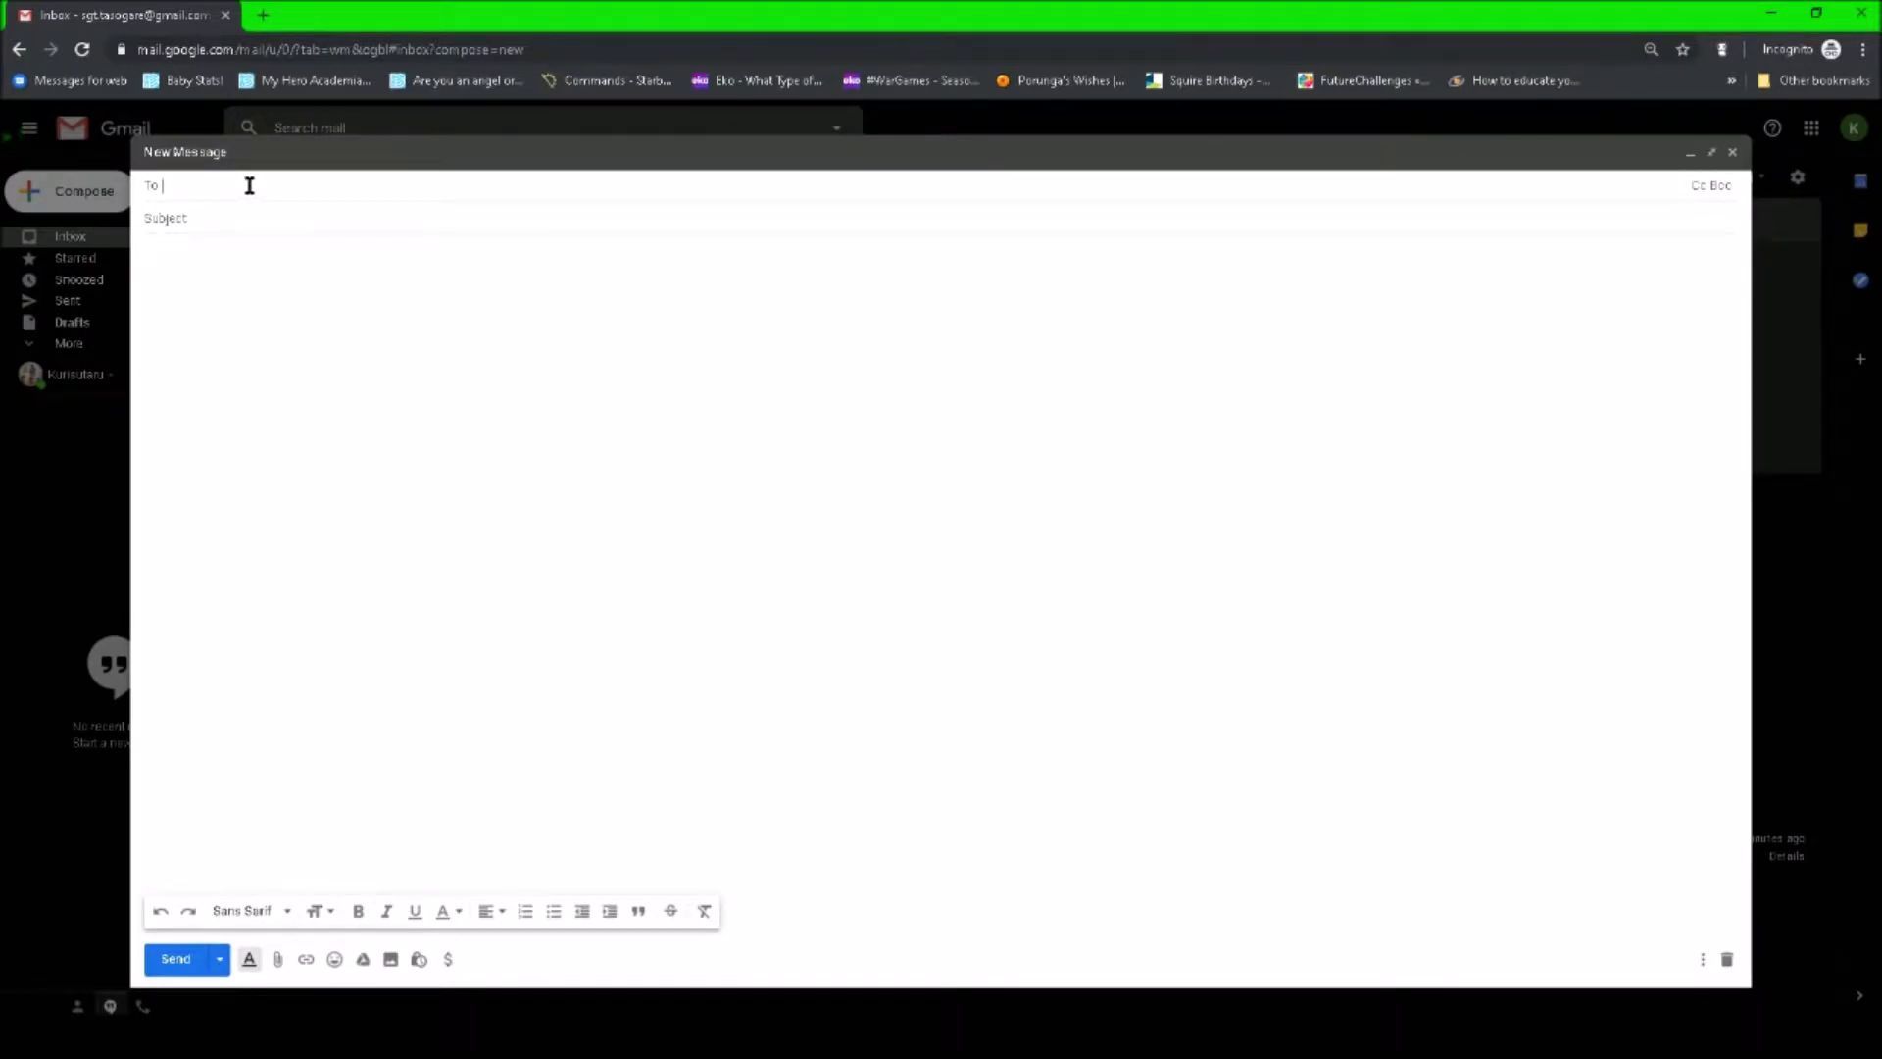
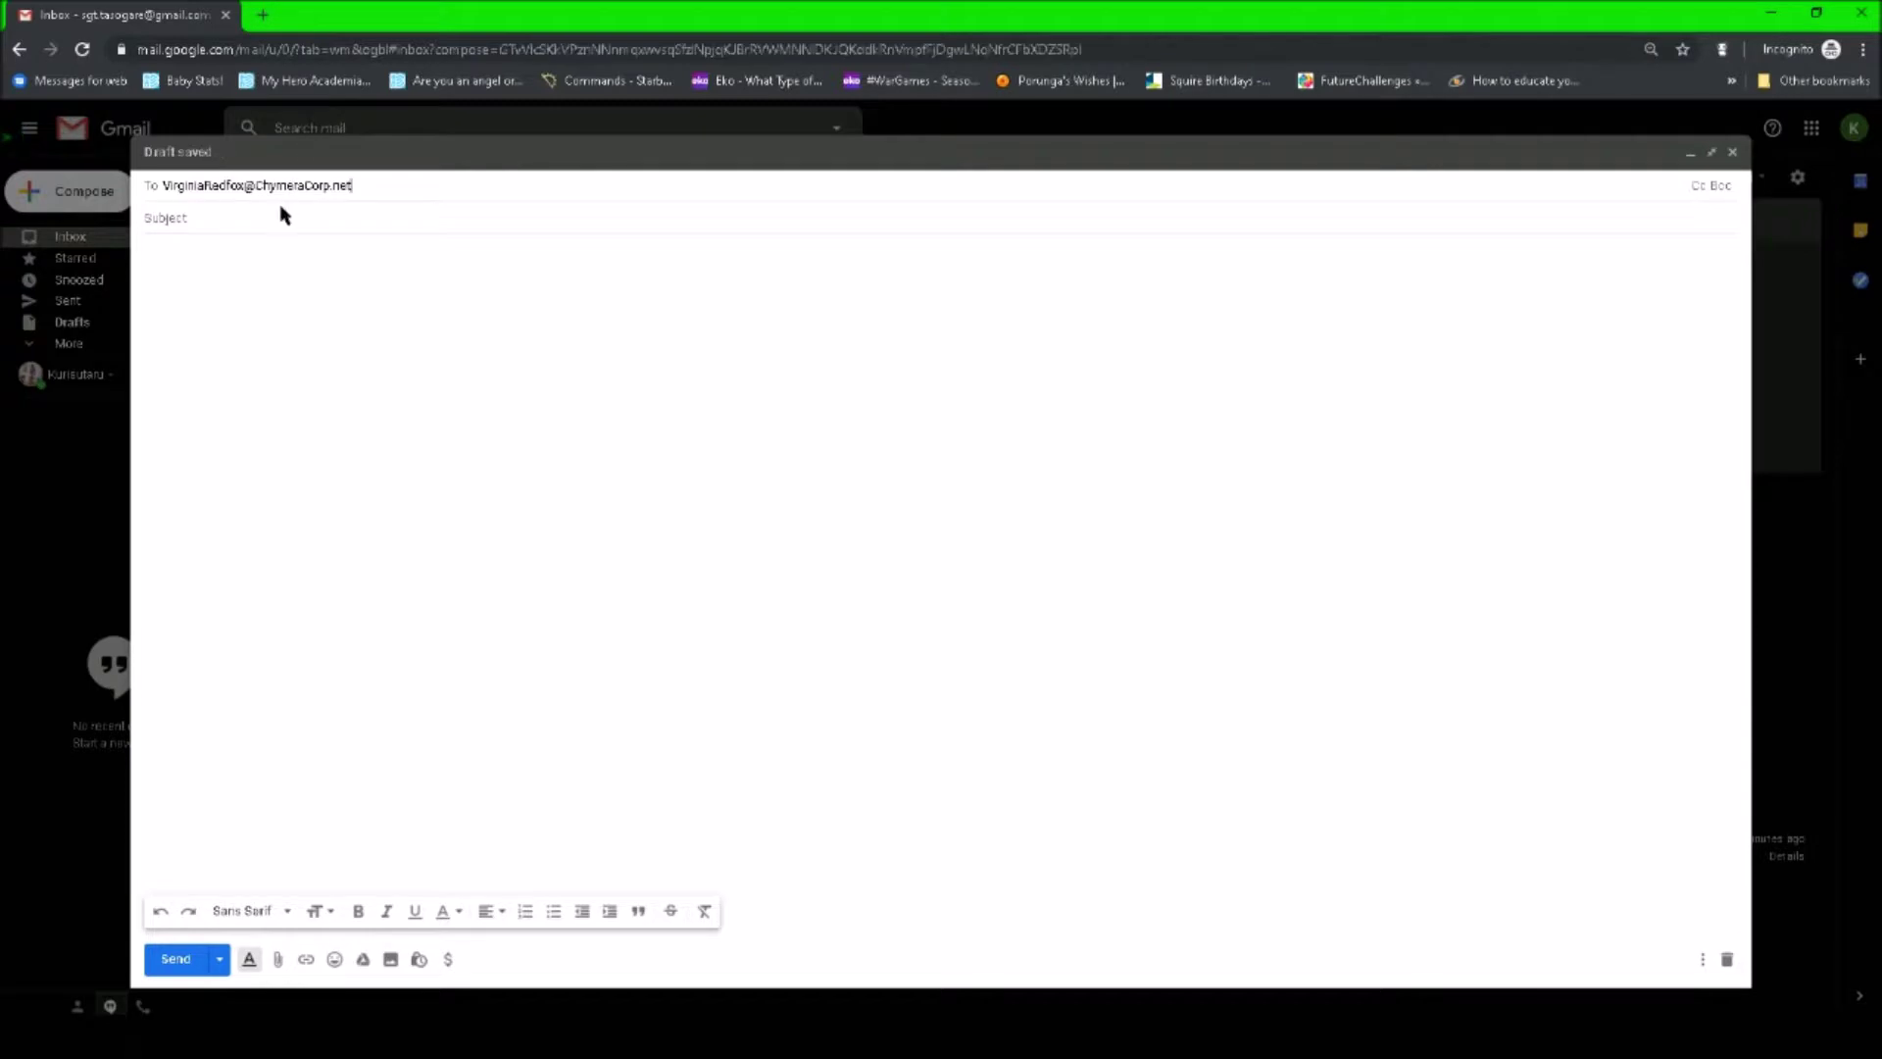
- Enter the subject 'I'm coming for you at ACFI 2030! …Military Police for Viral Outbreak', fixing 'Police'
left_click(252, 214)
type("I'm coming for you")
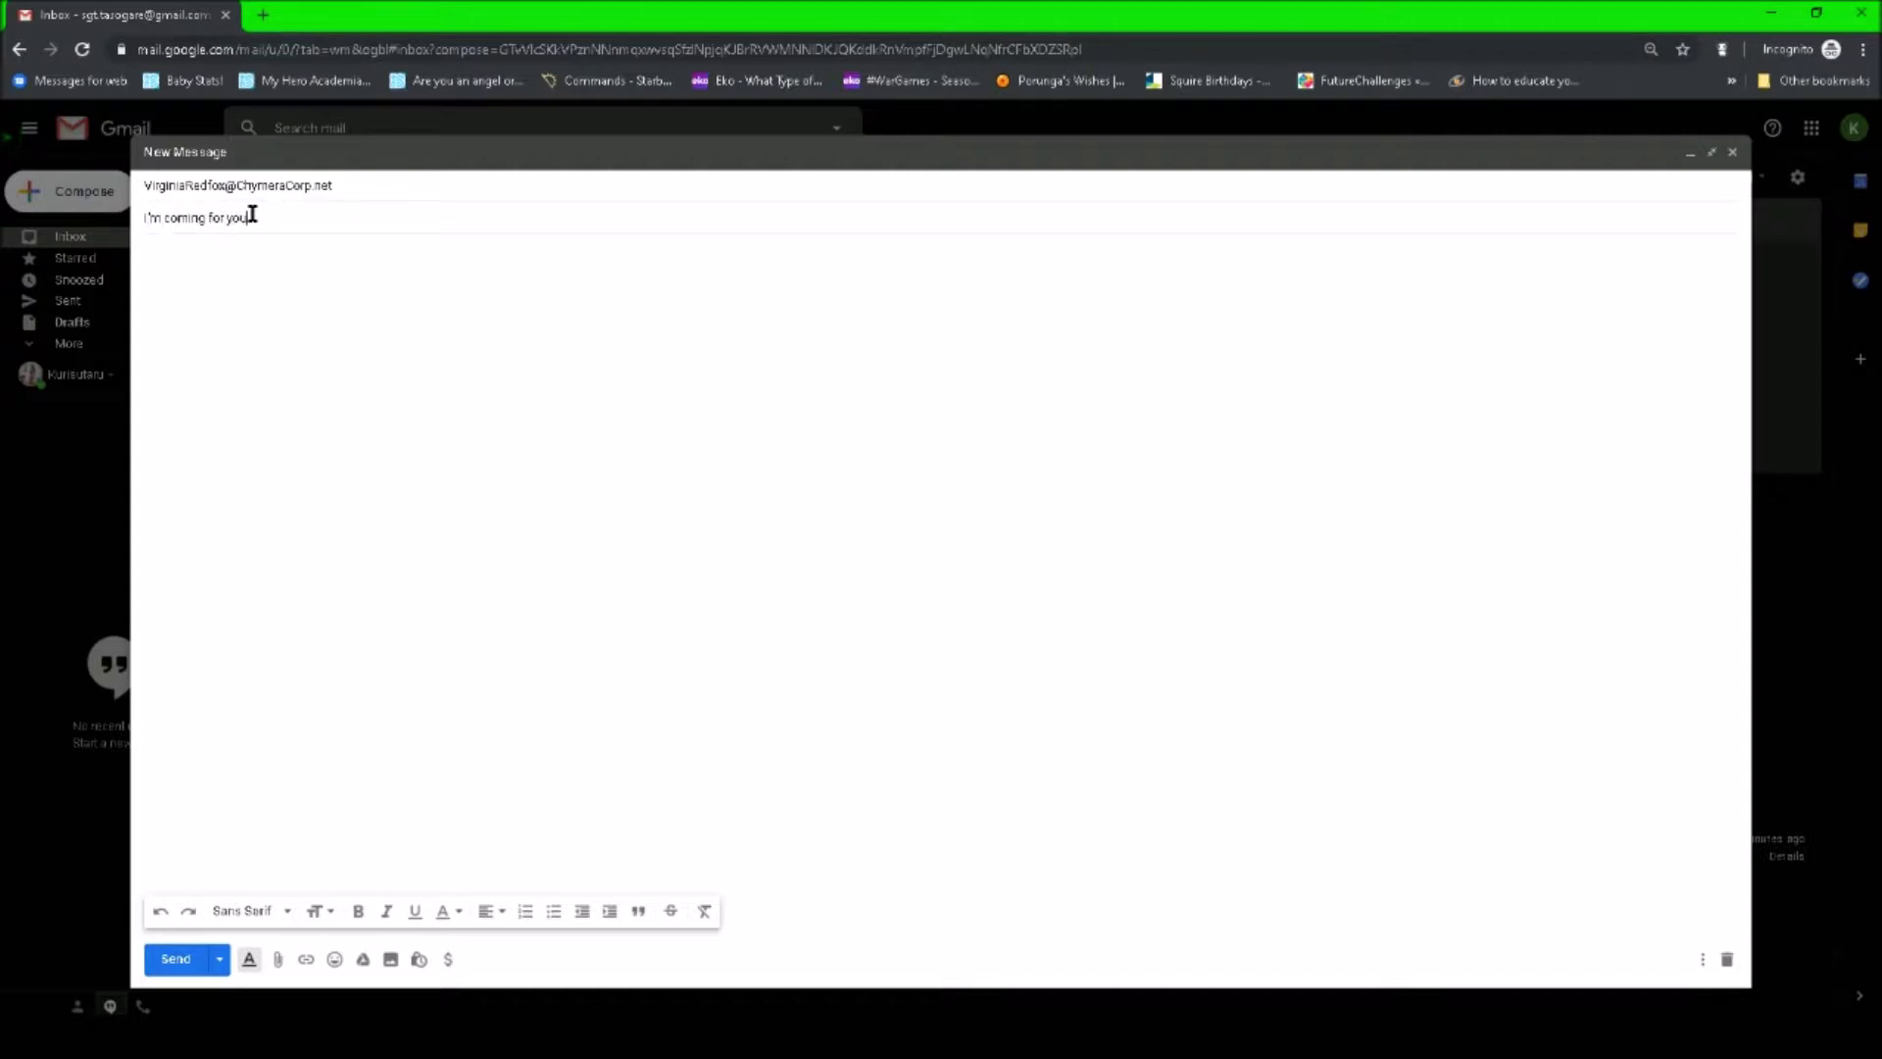
type("...")
type("ACF")
type("I 2030")
type("!")
type(" You're")
type(" wanted")
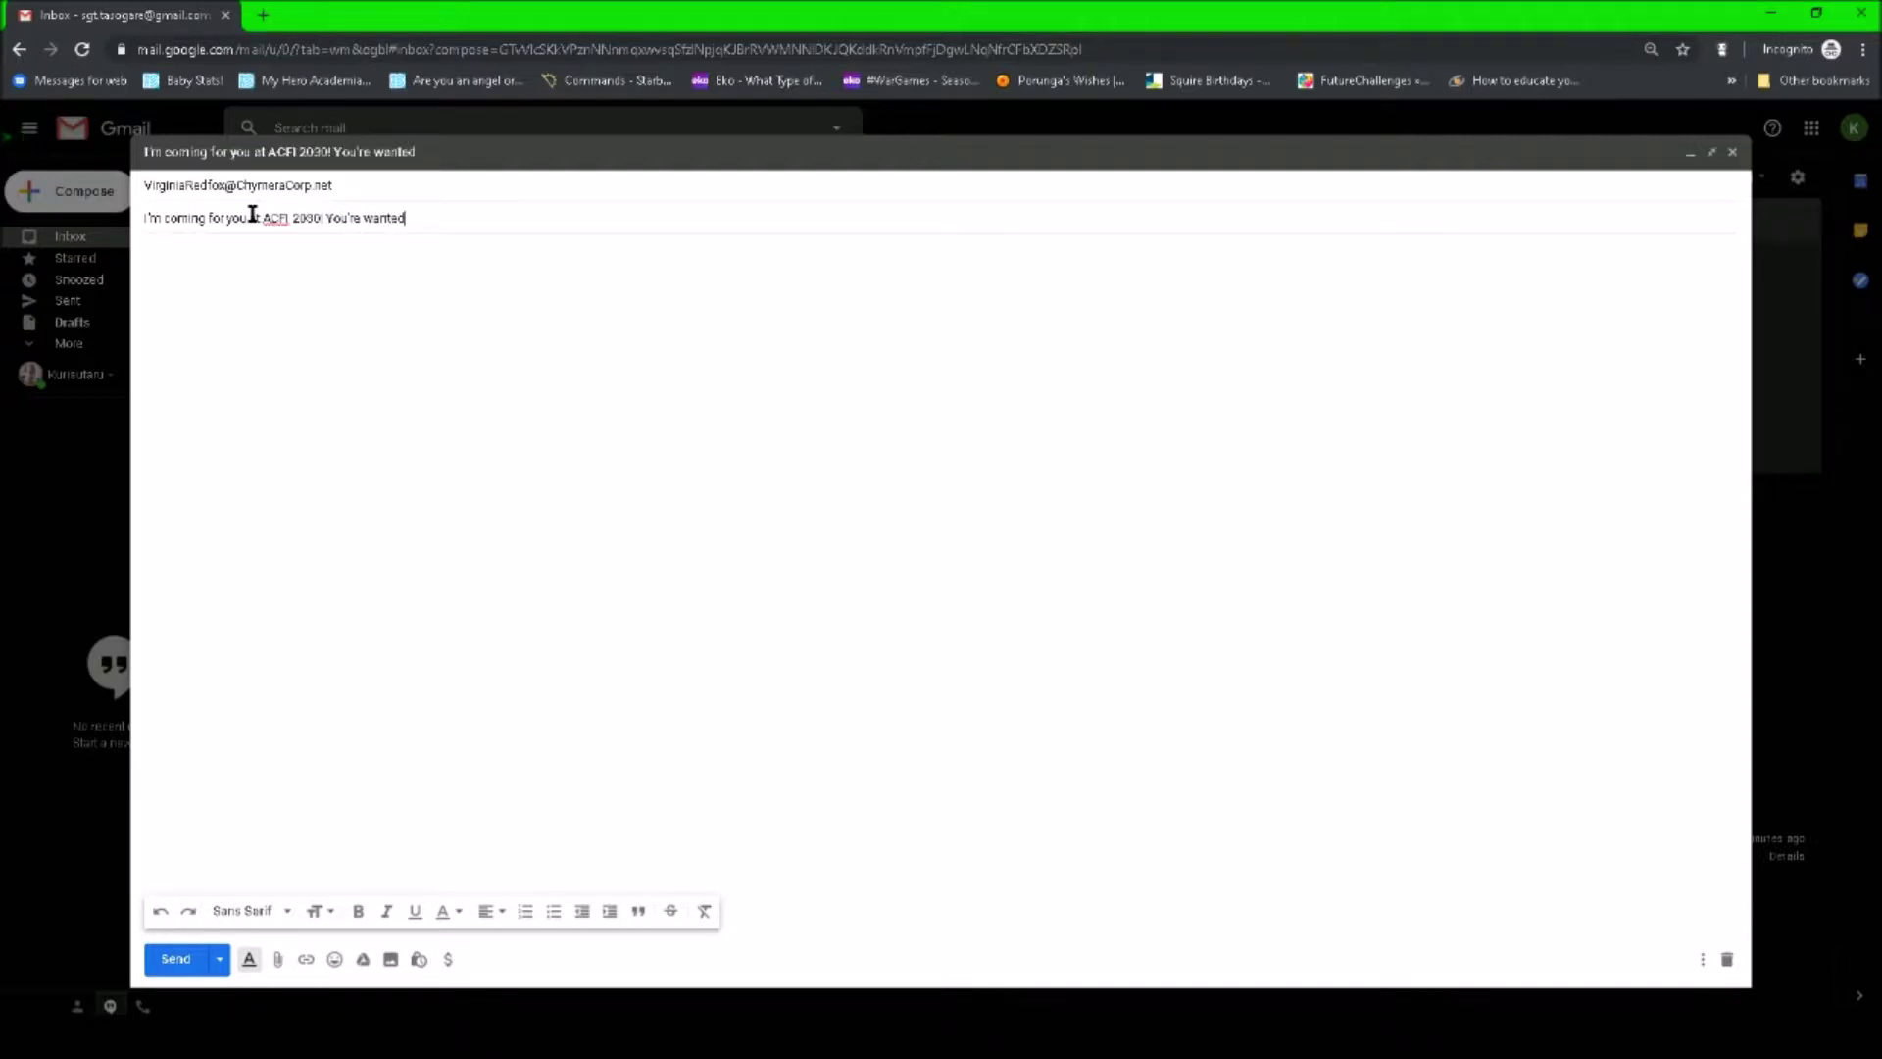
type(" by the Military Police for V")
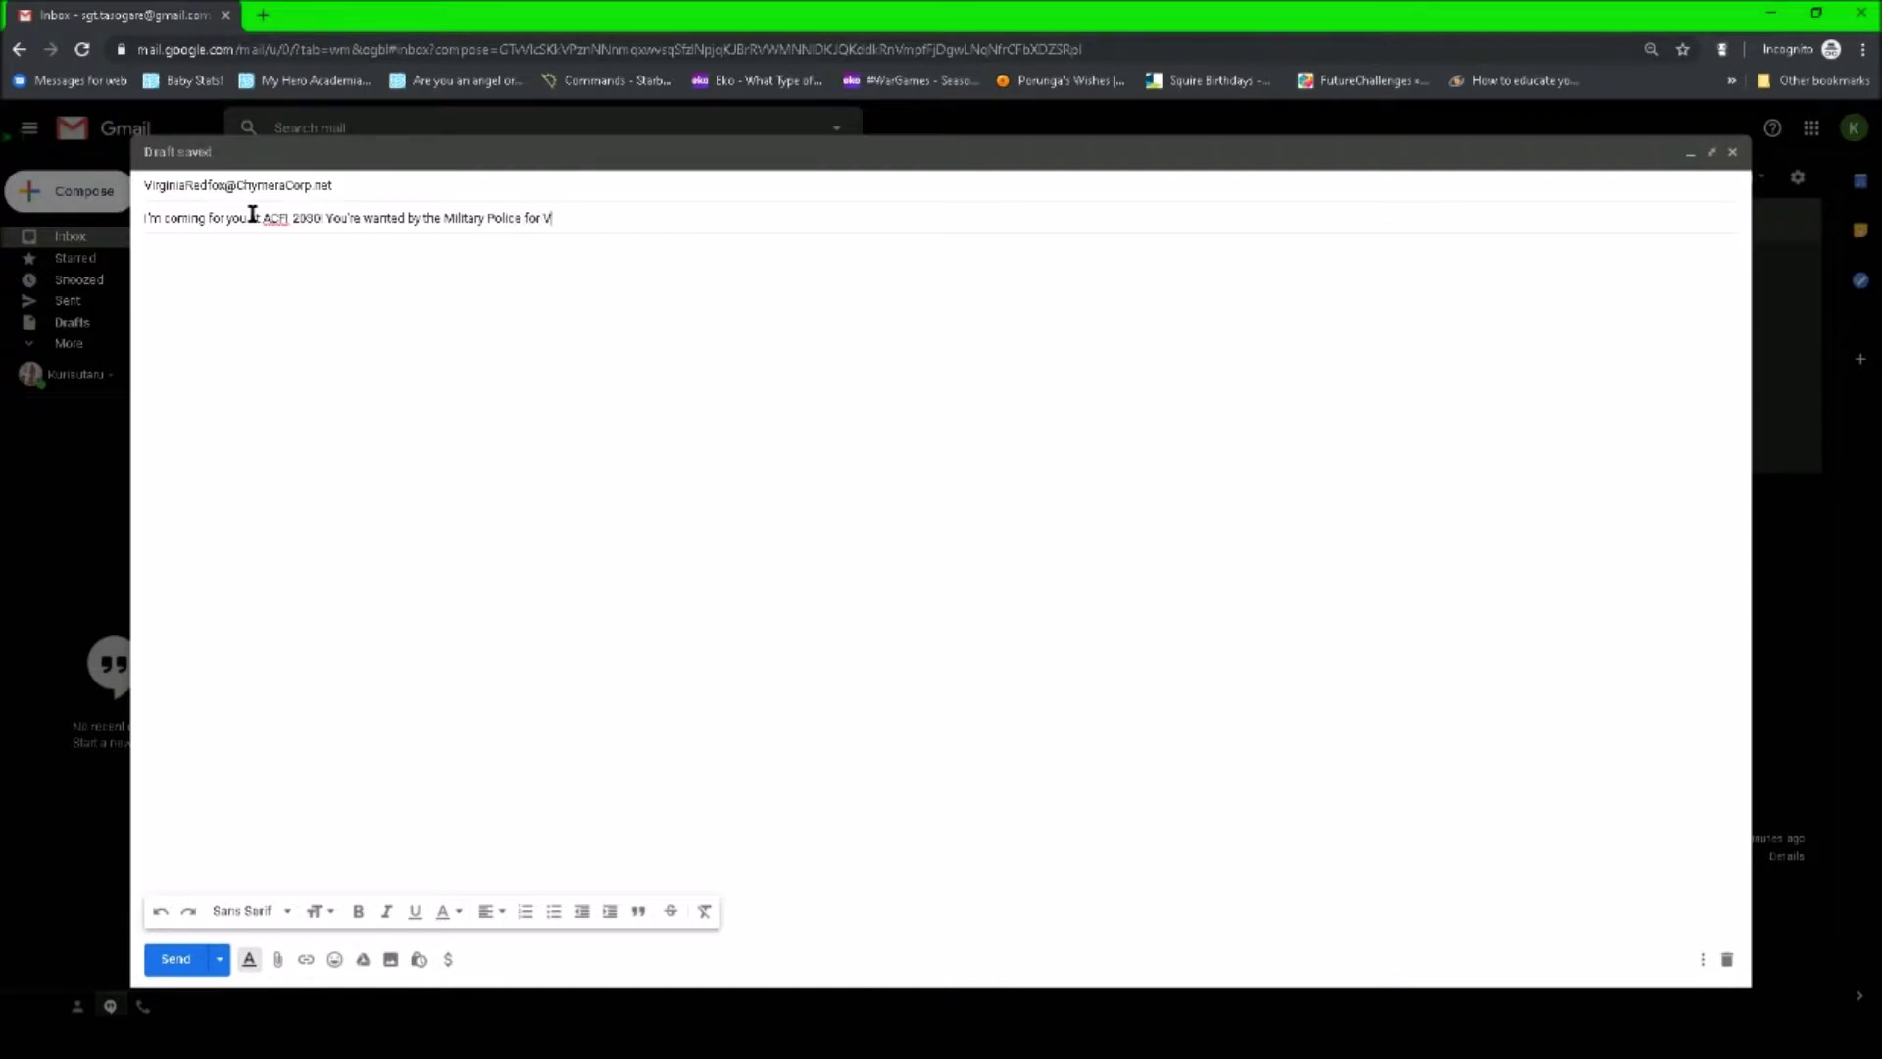
type("iral Qutbreak")
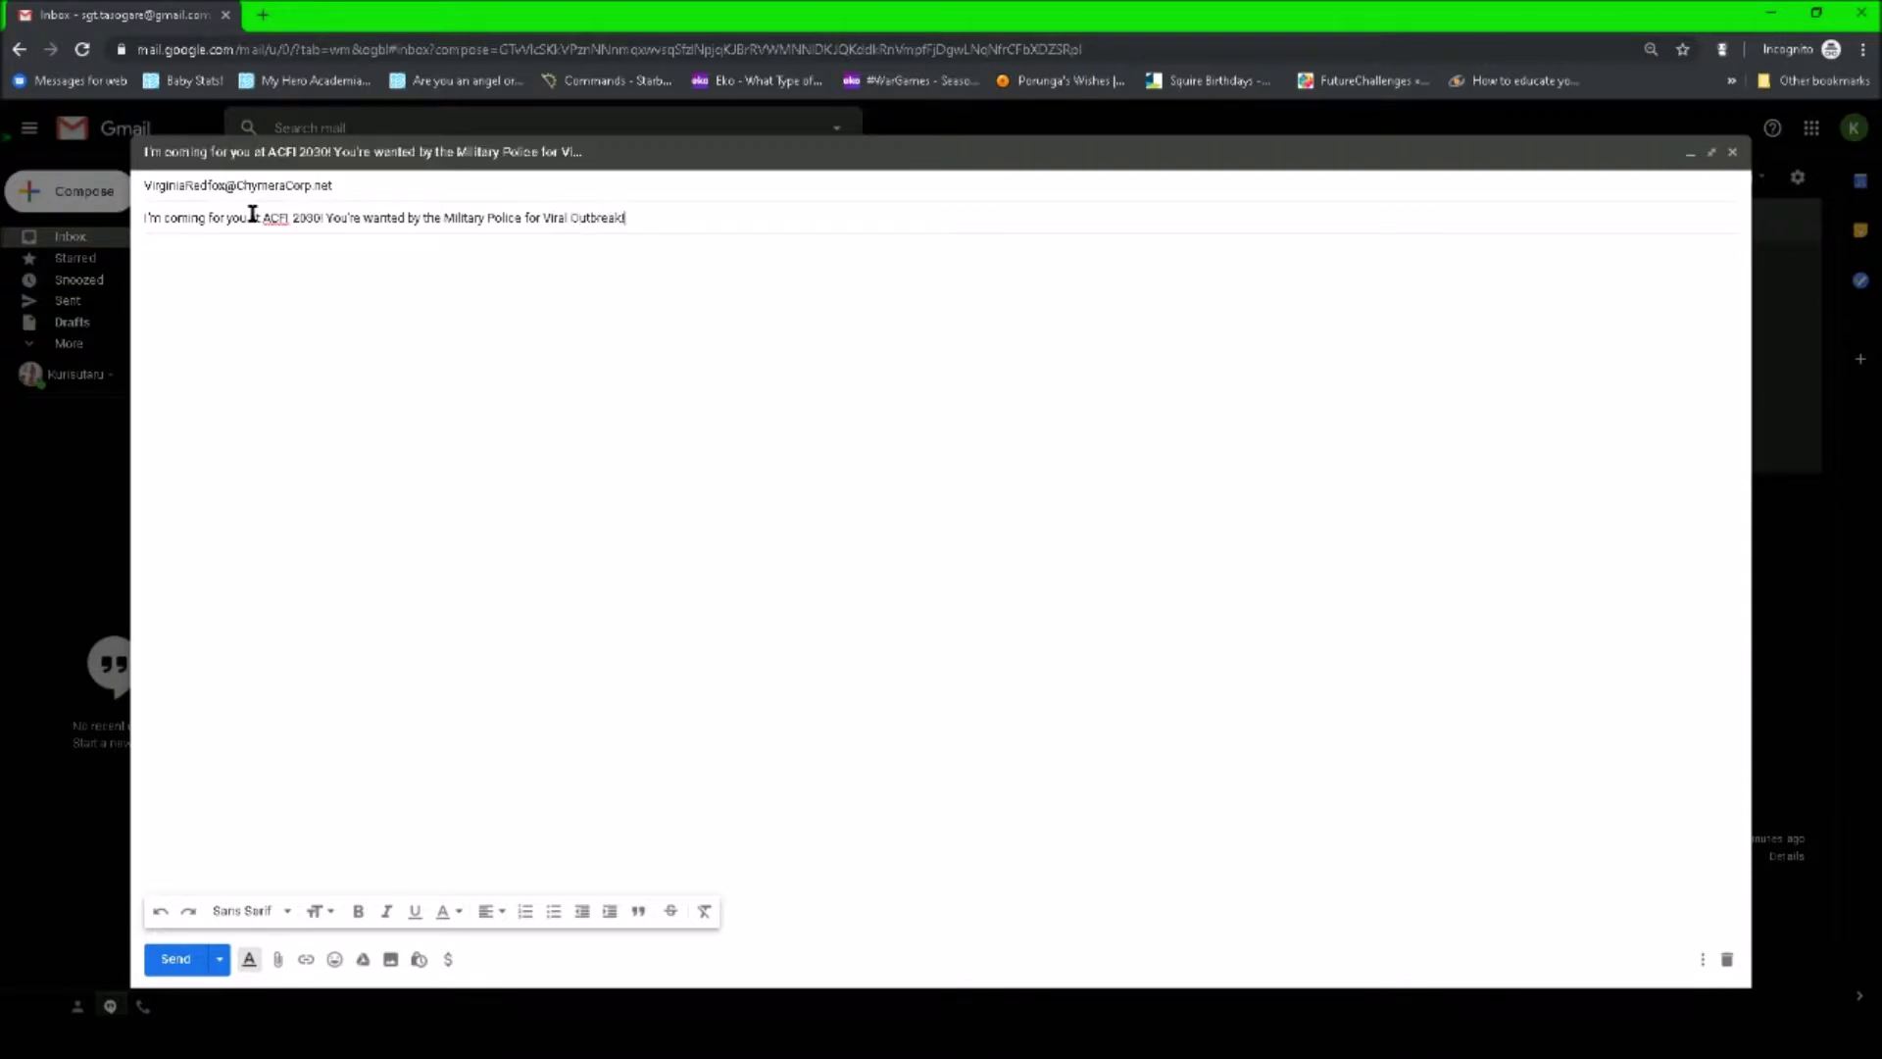
- Begin the body with a greeting and the paragraph about being wanted by Texas Military Police and Z.O.R.T
left_click(326, 310)
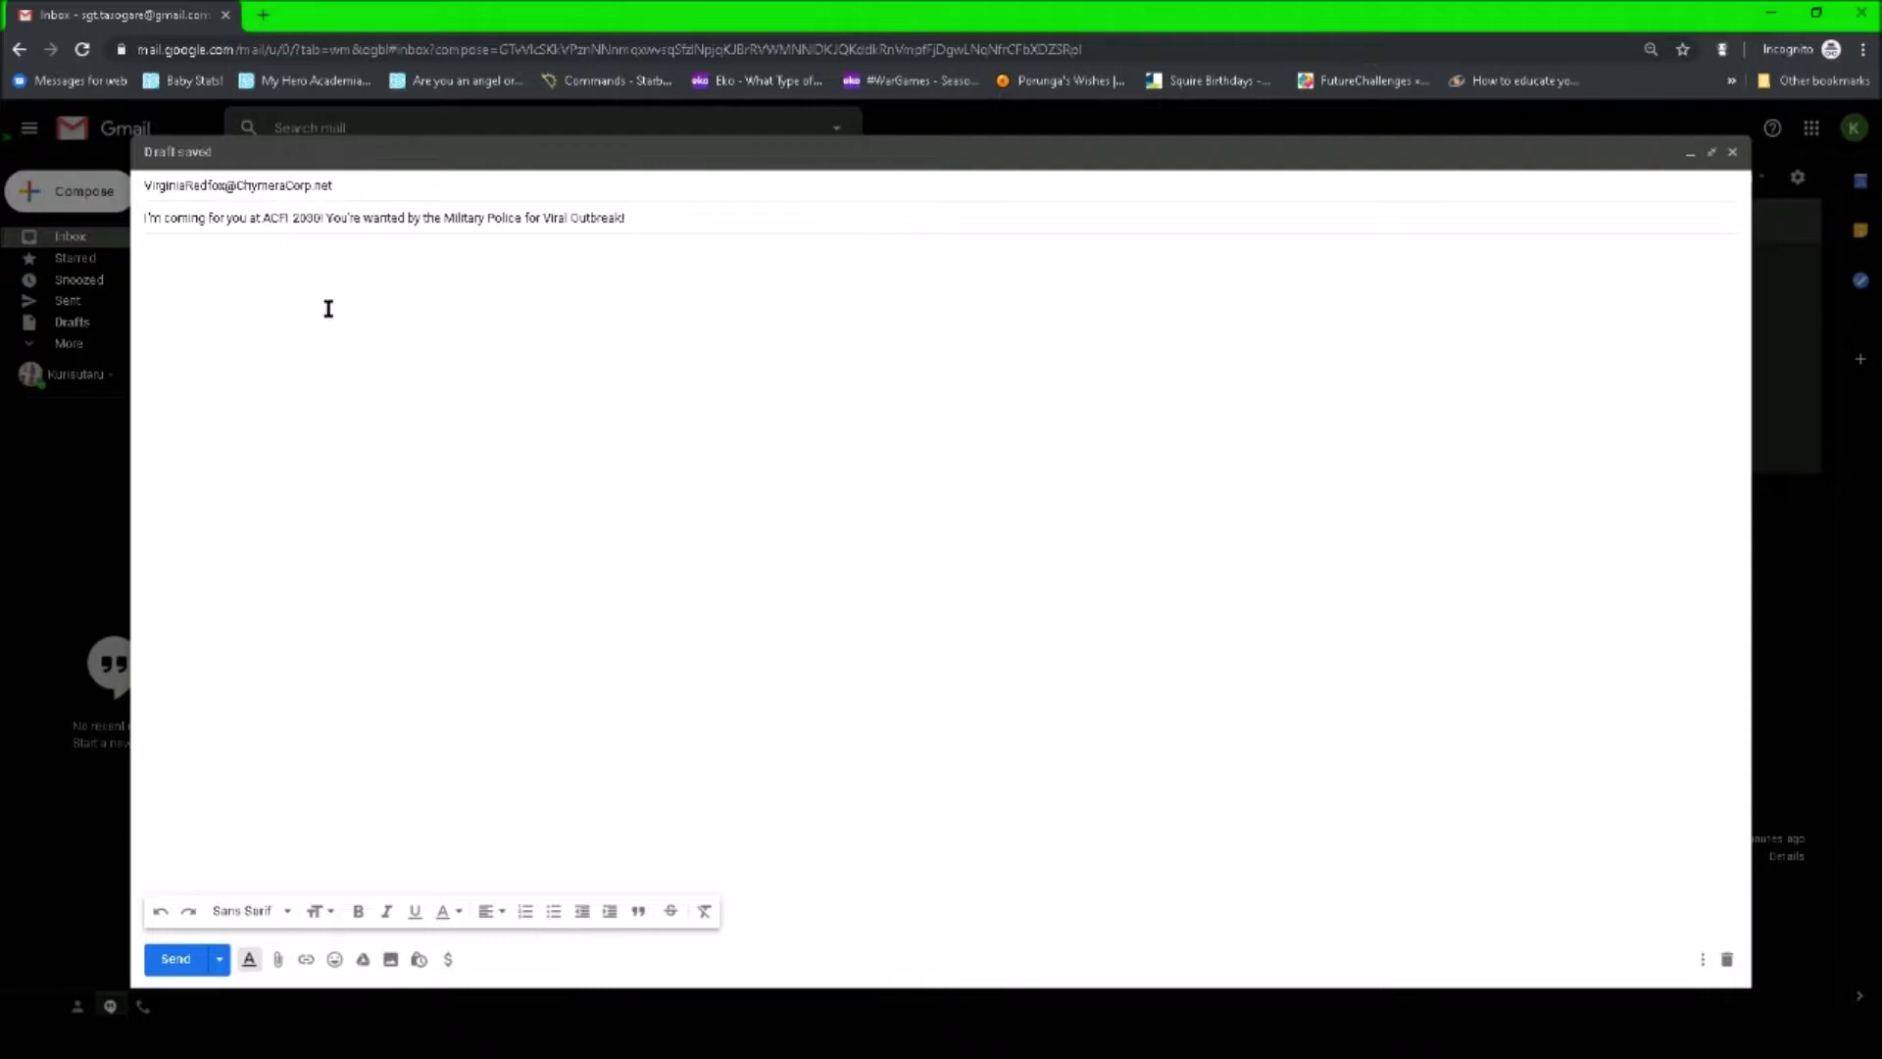
type("Greetings")
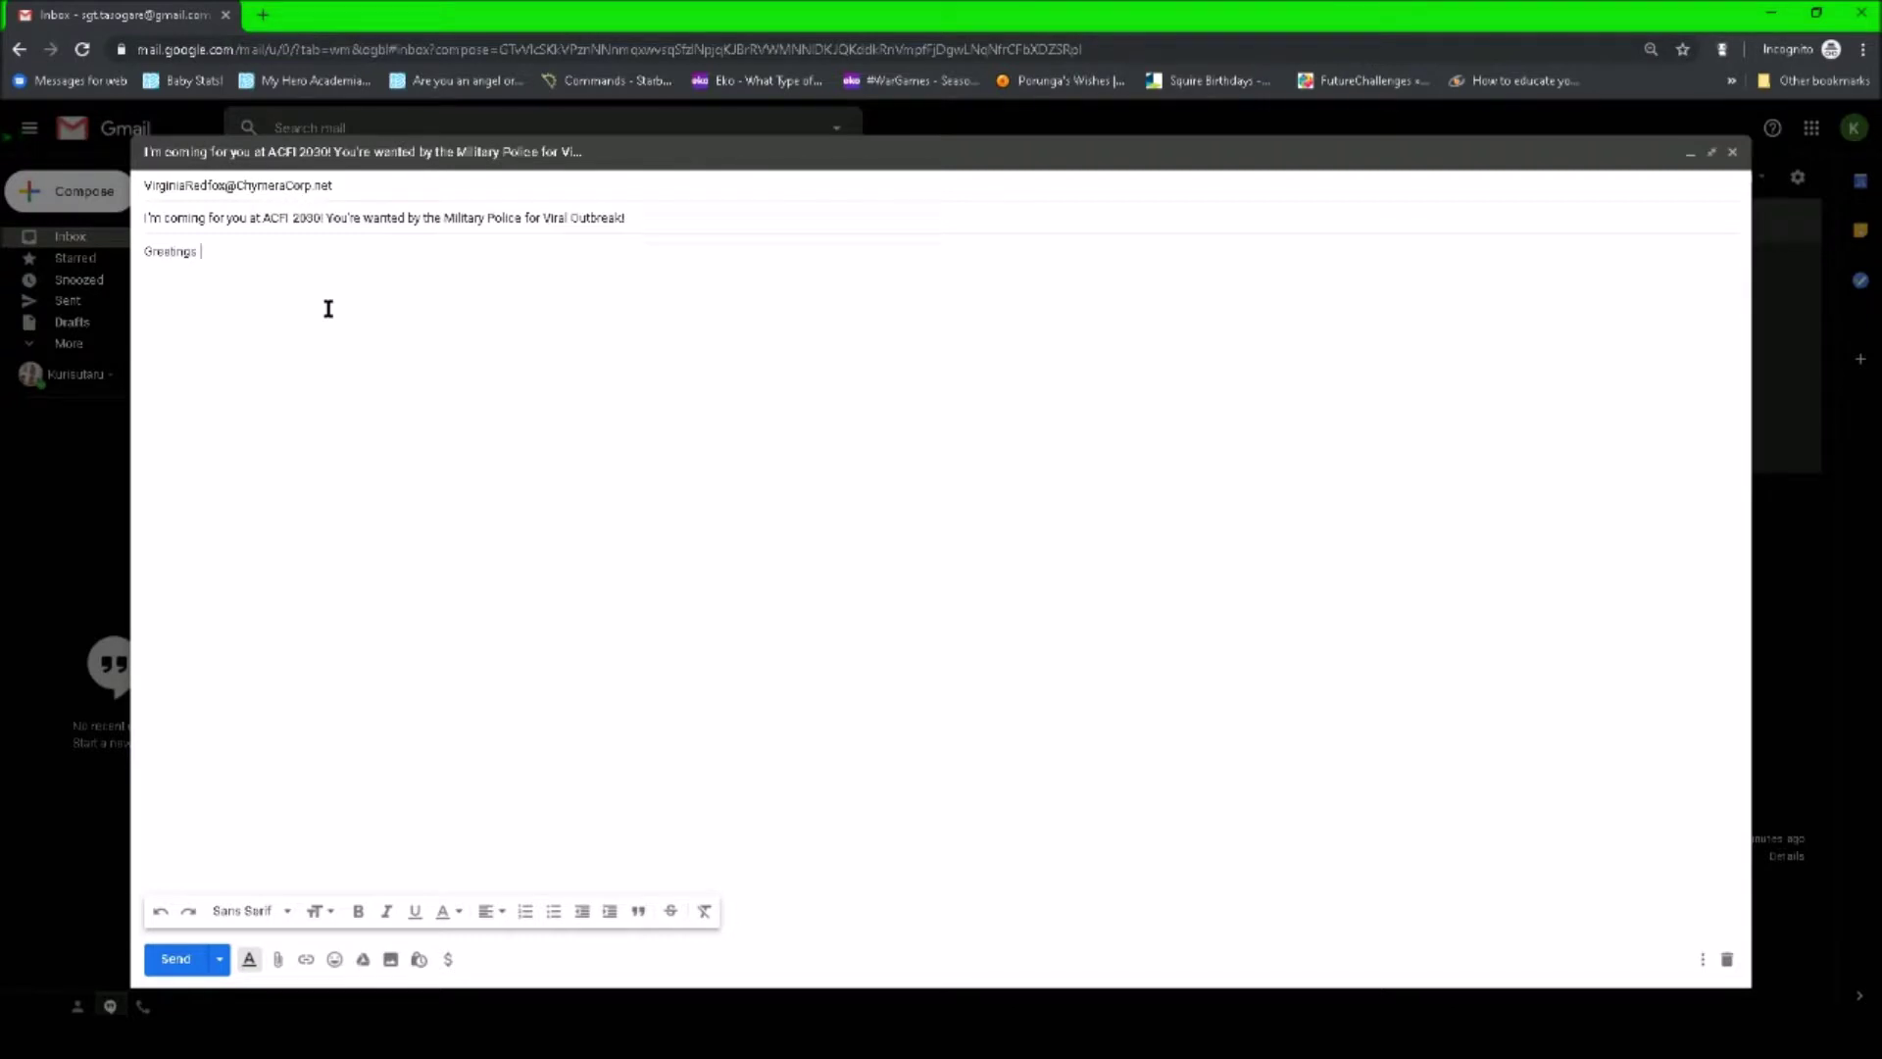
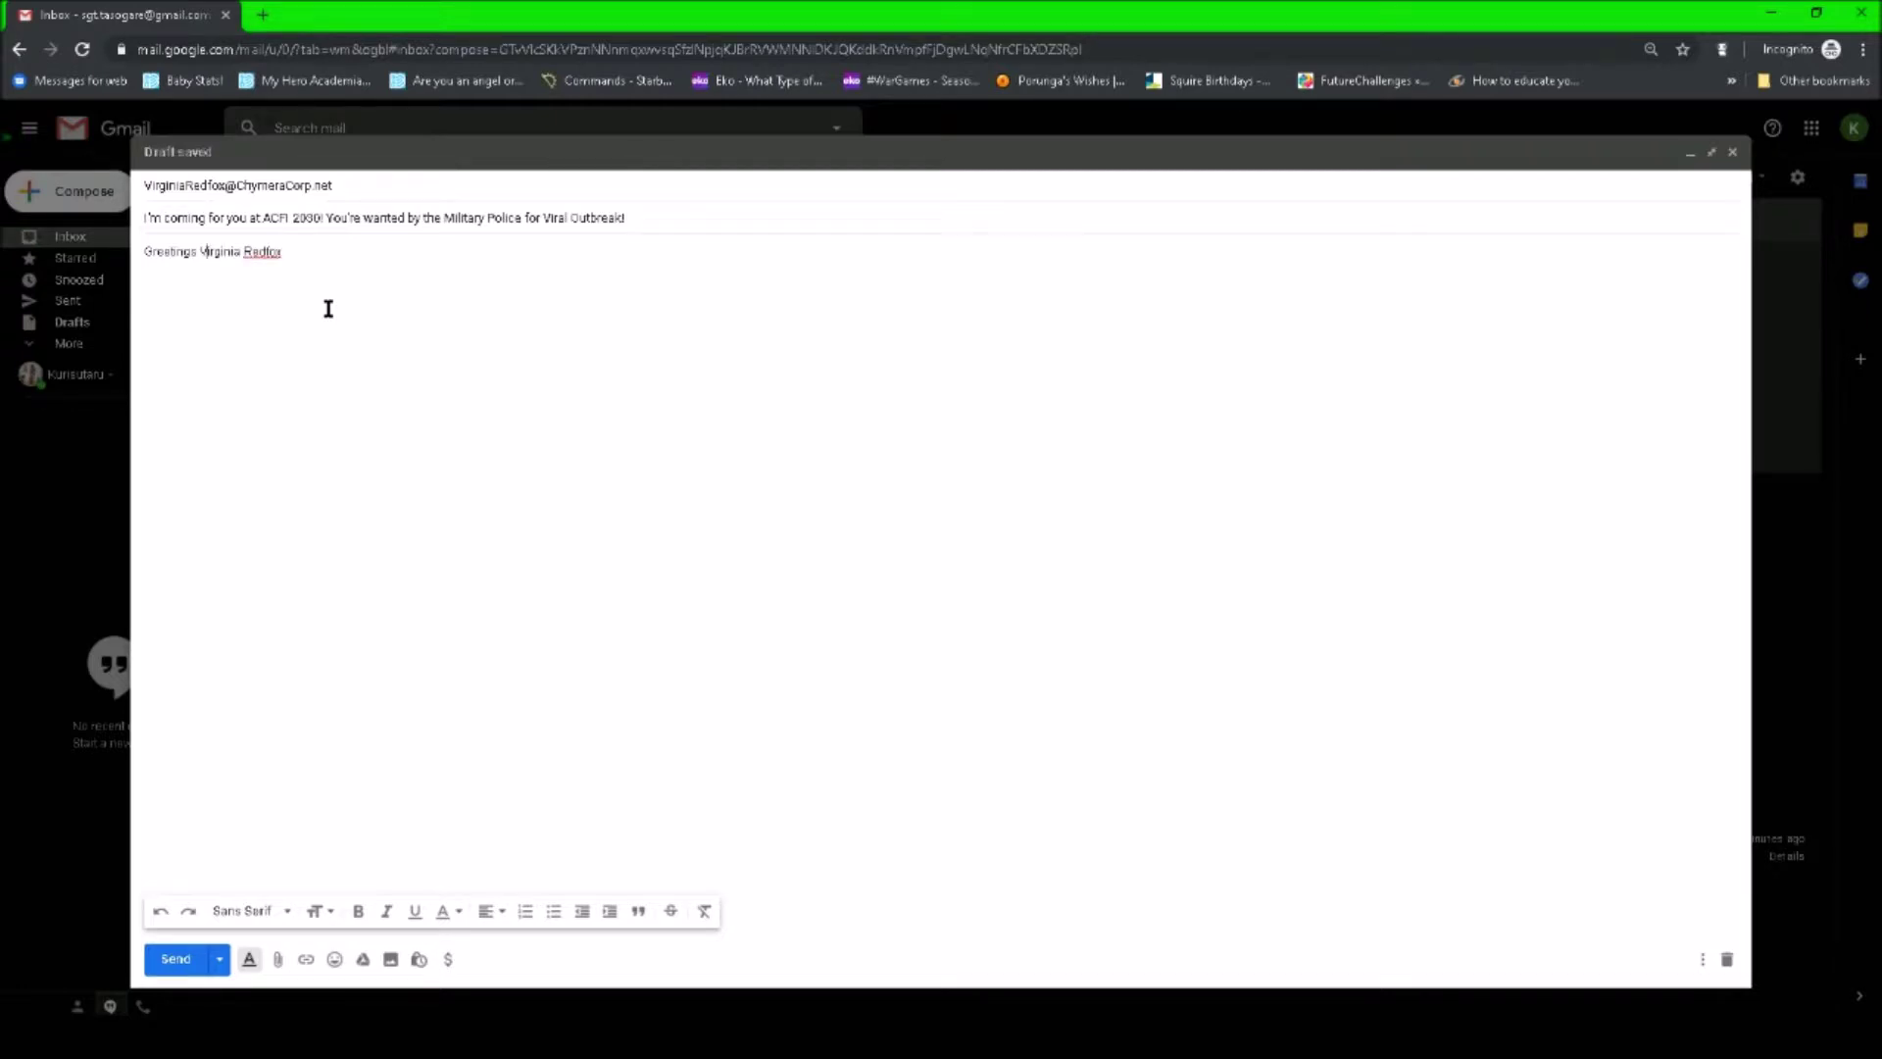
type("Dr ")
type(",")
type("You are wan")
type("ted by")
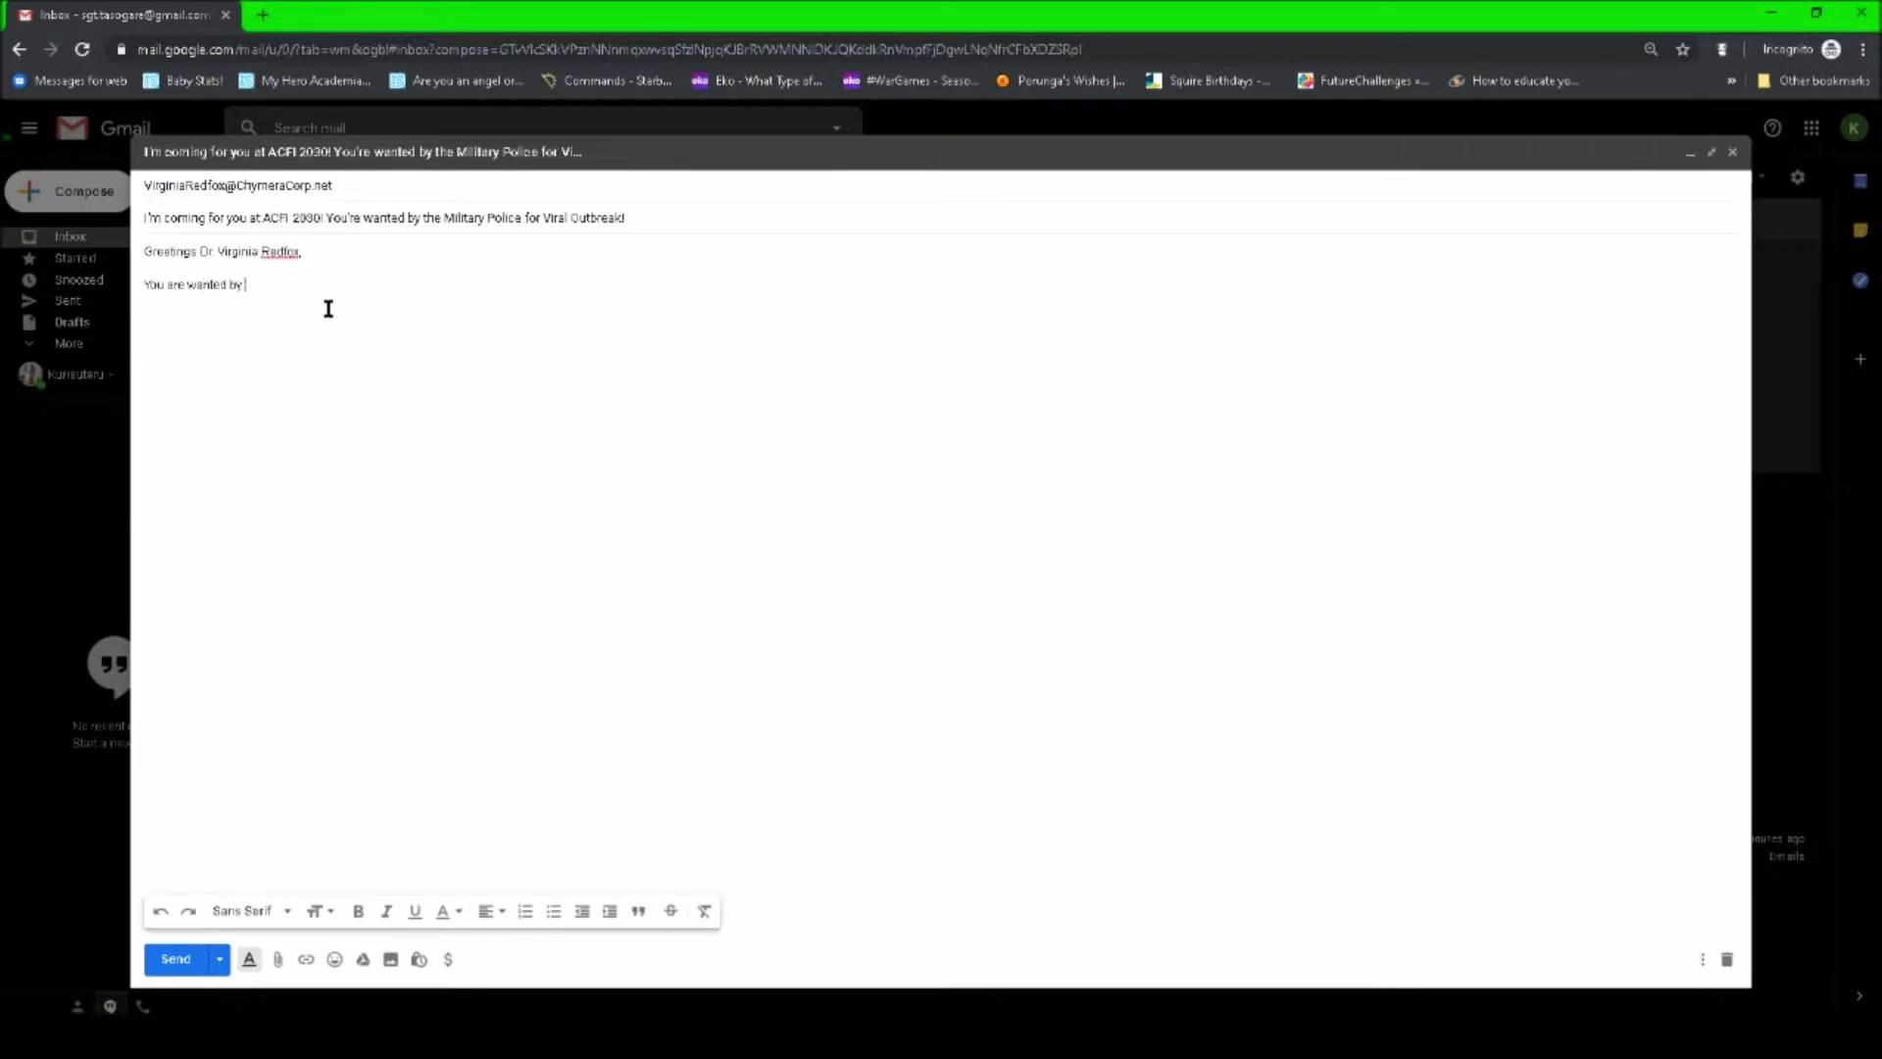
type(" the Texas Military Police, and Z.O.R.T. for the Viral ")
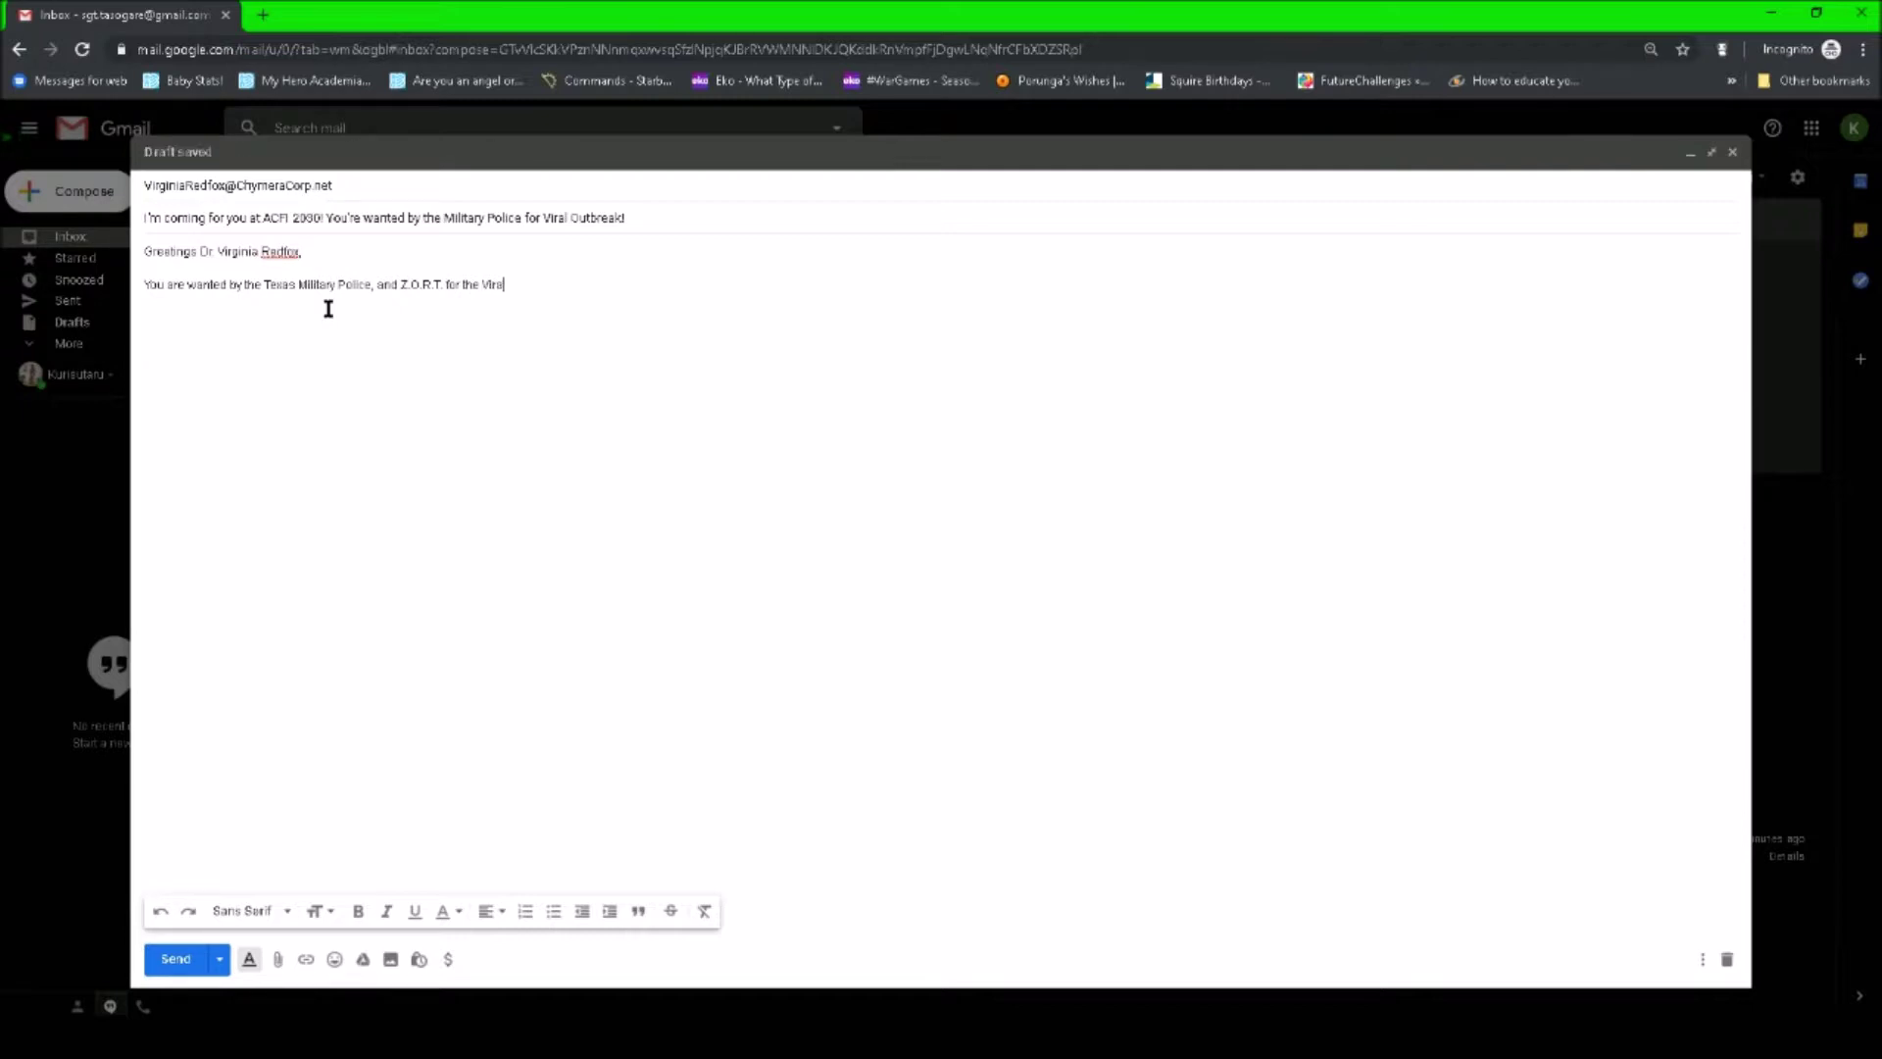
type("Sprea")
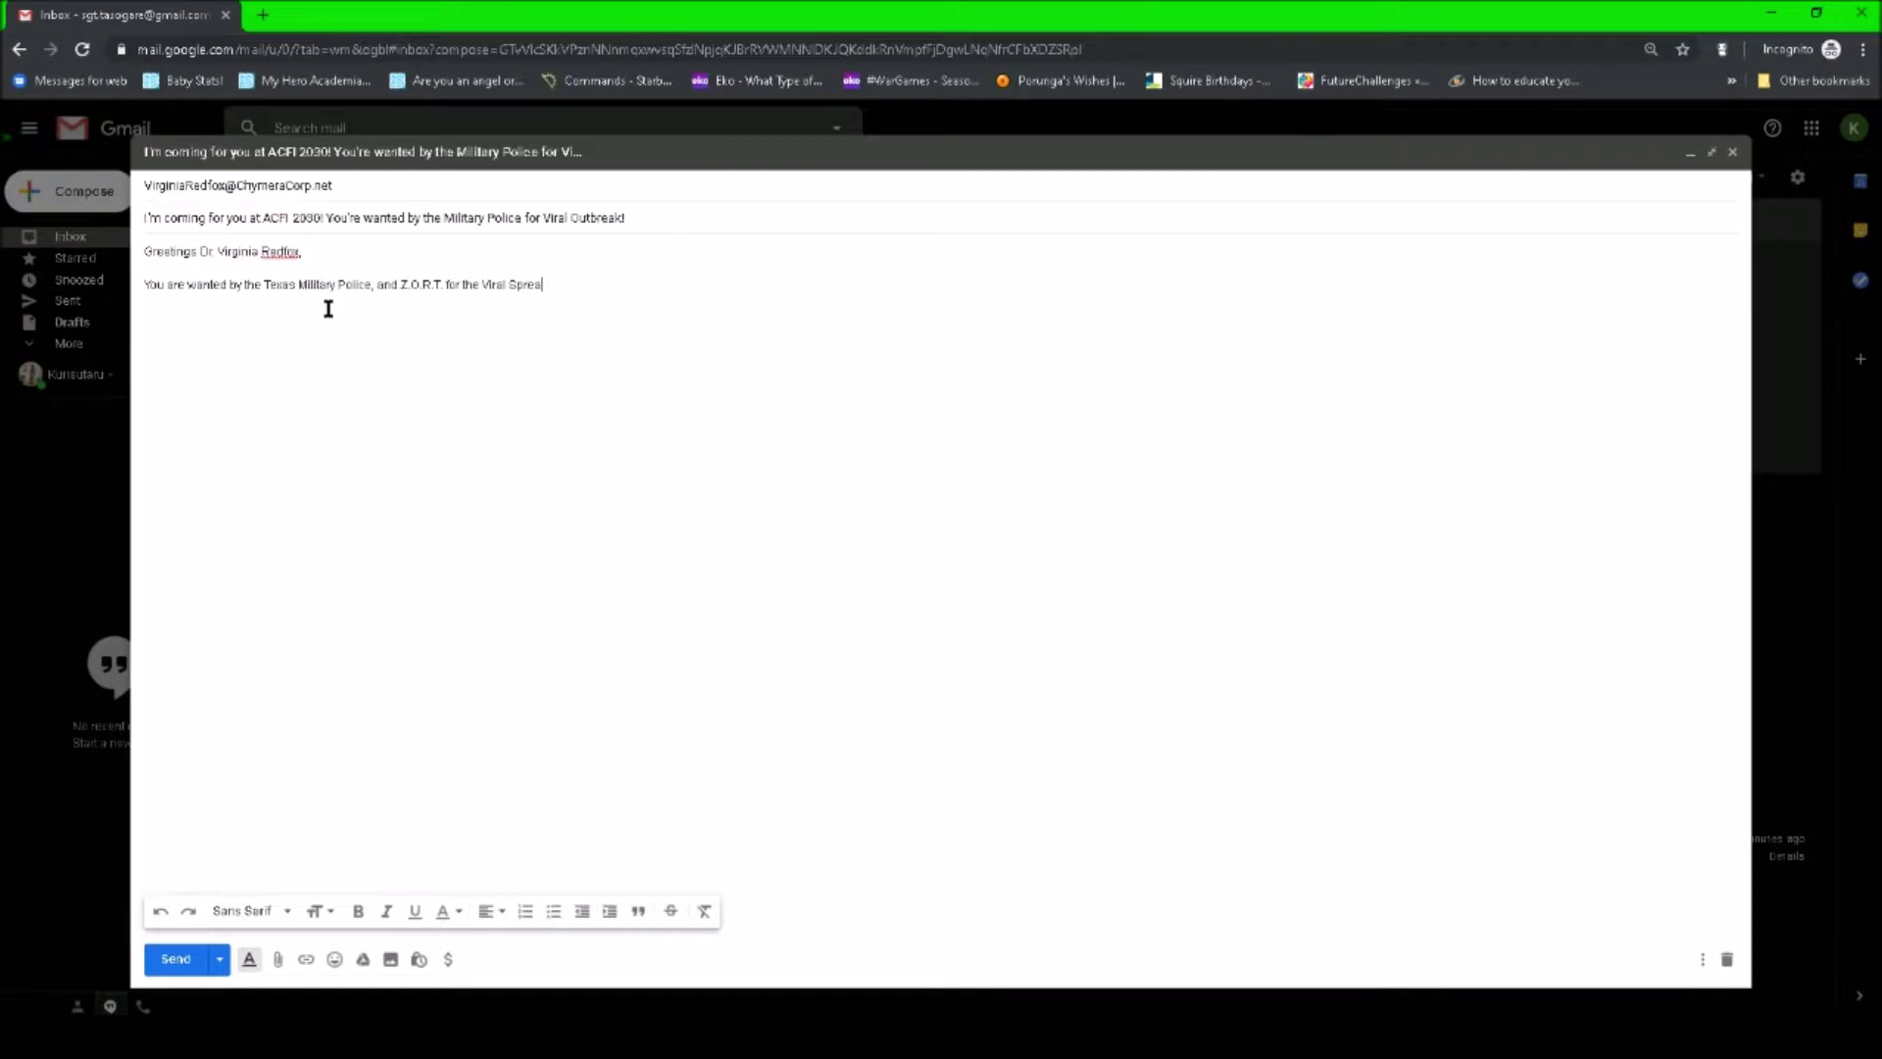
type("d, and Pandemic Outbreak of an unknow")
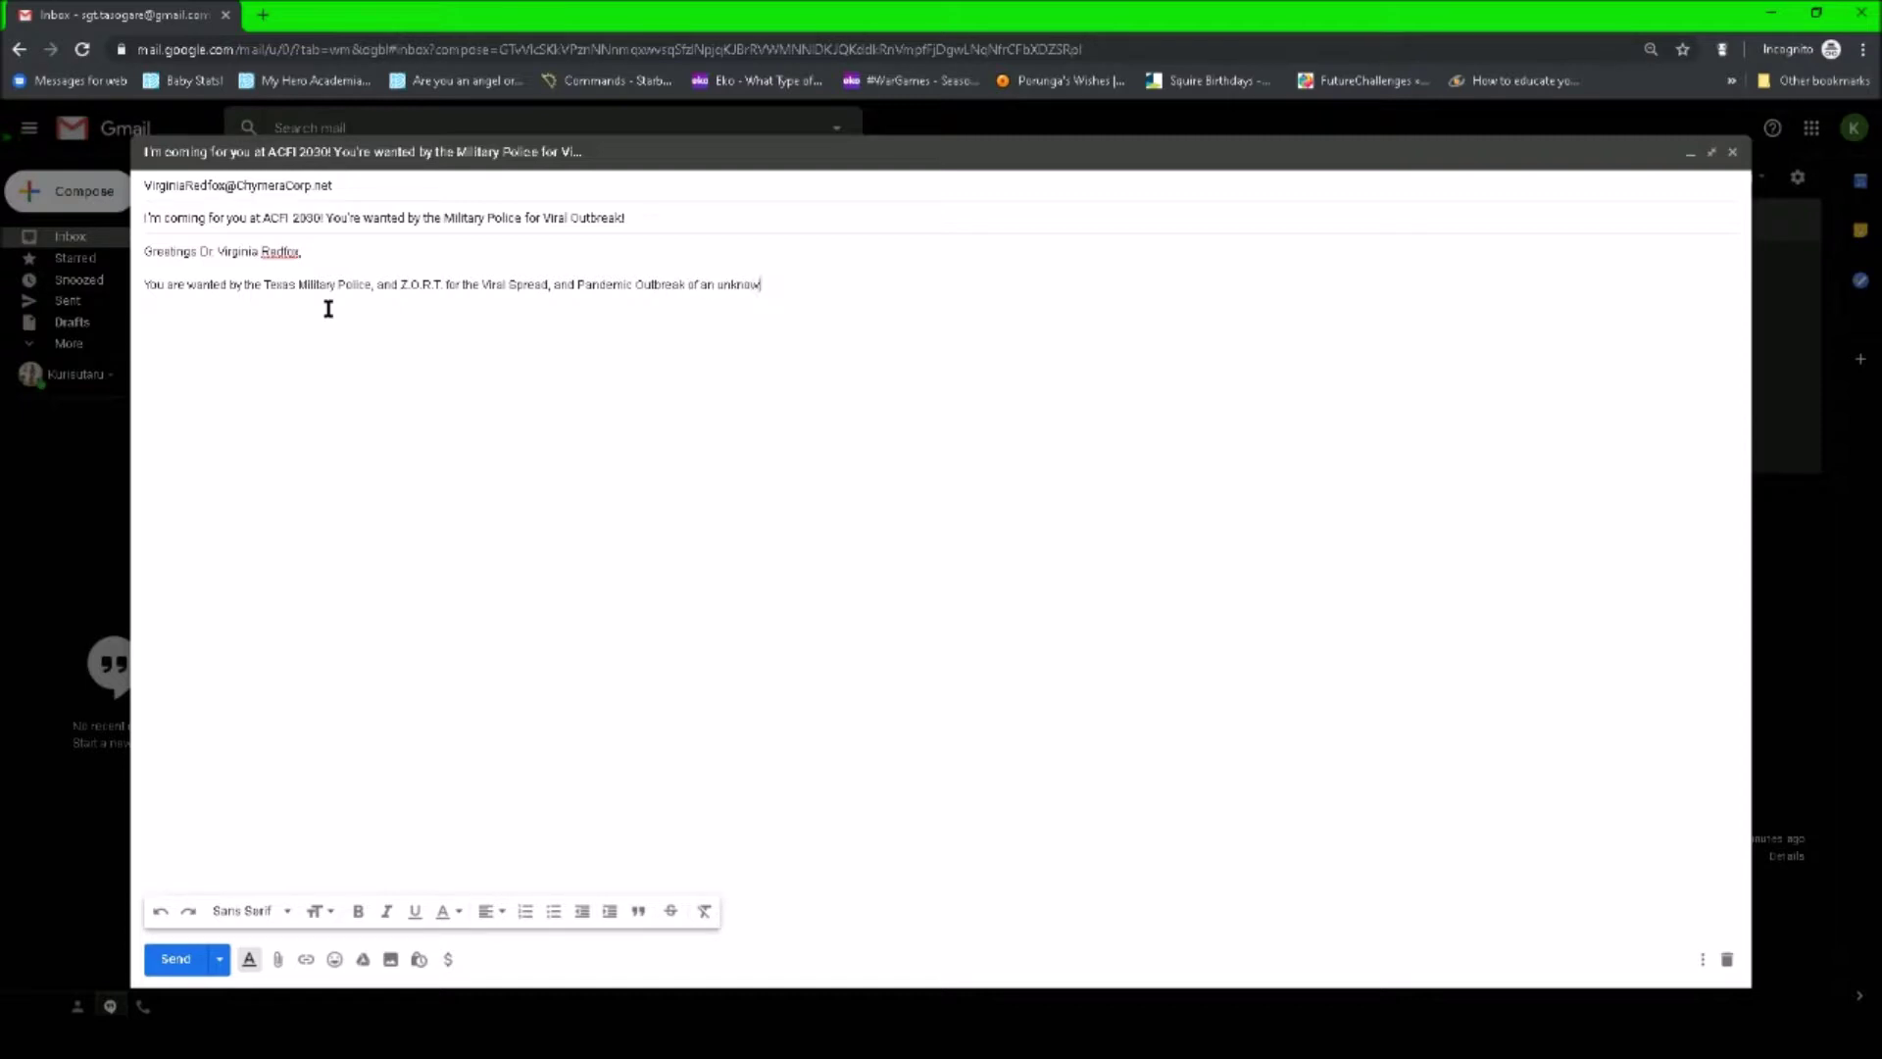
type("n Virus we call \"The Fury Virus")
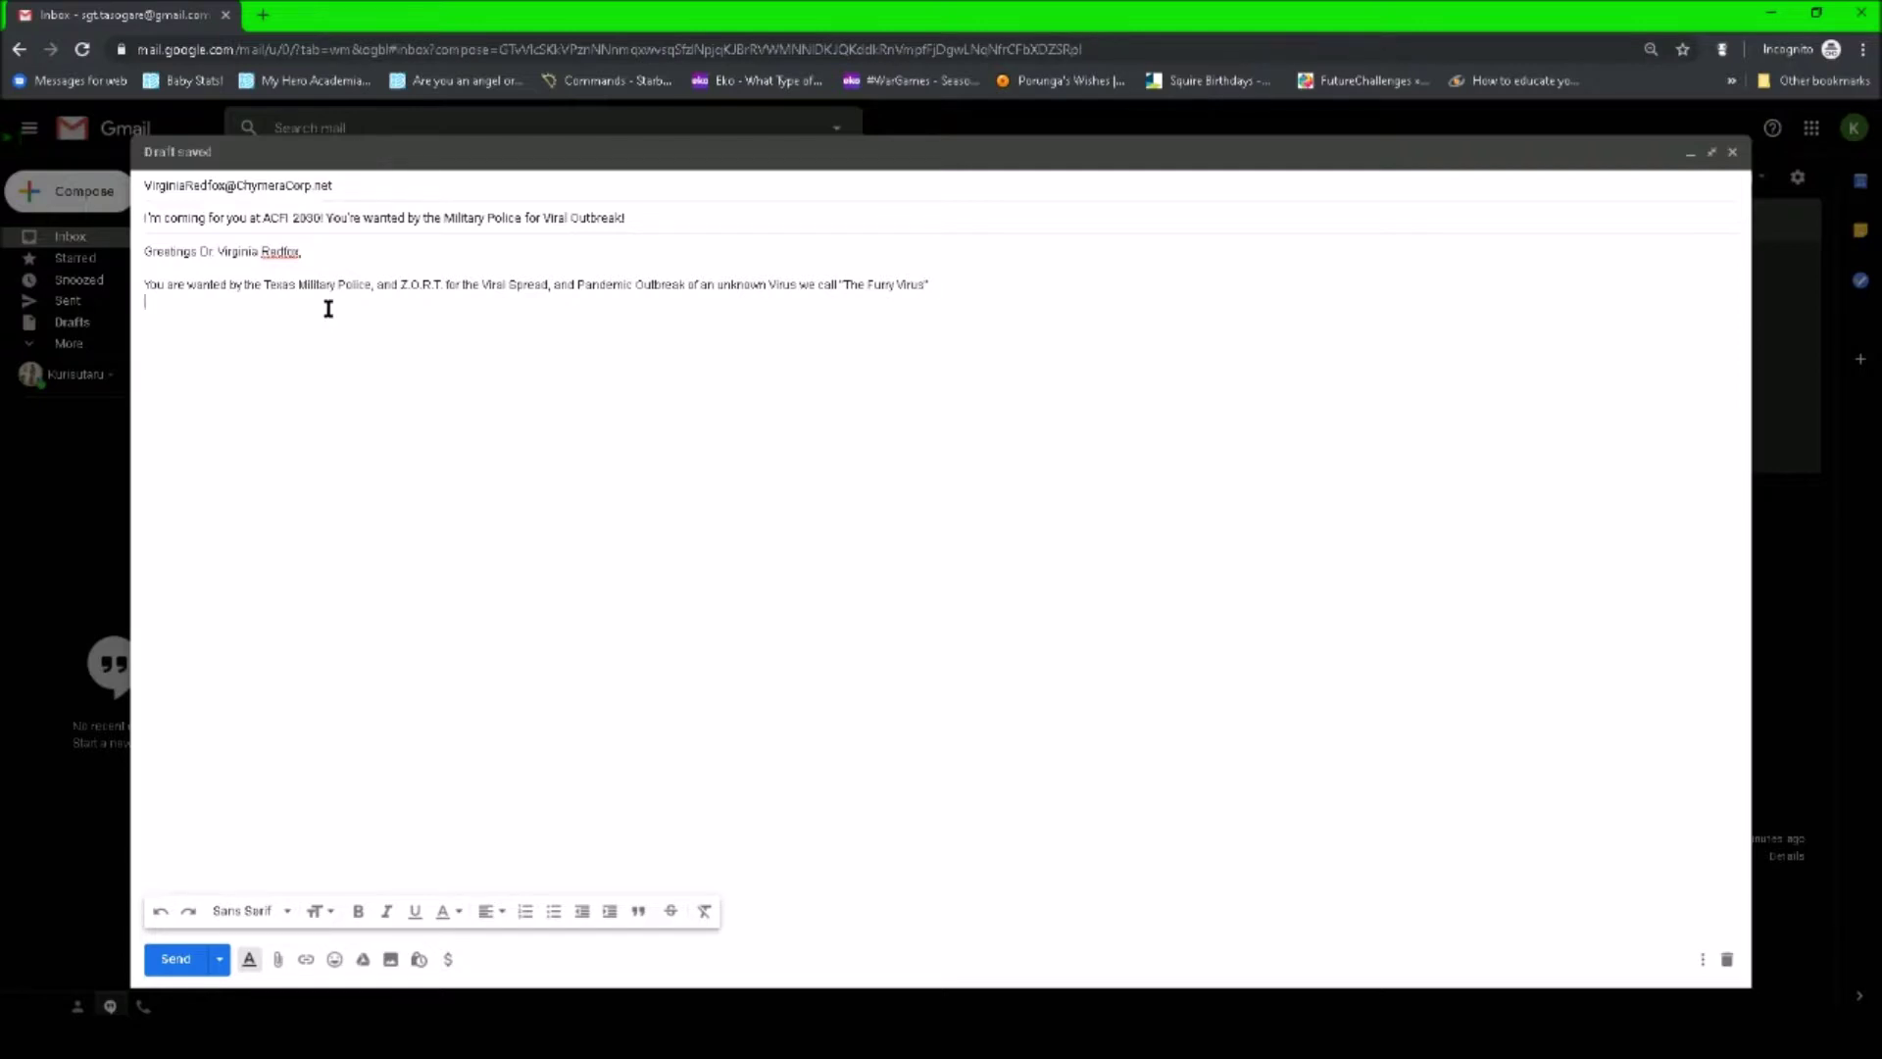
type("You are want")
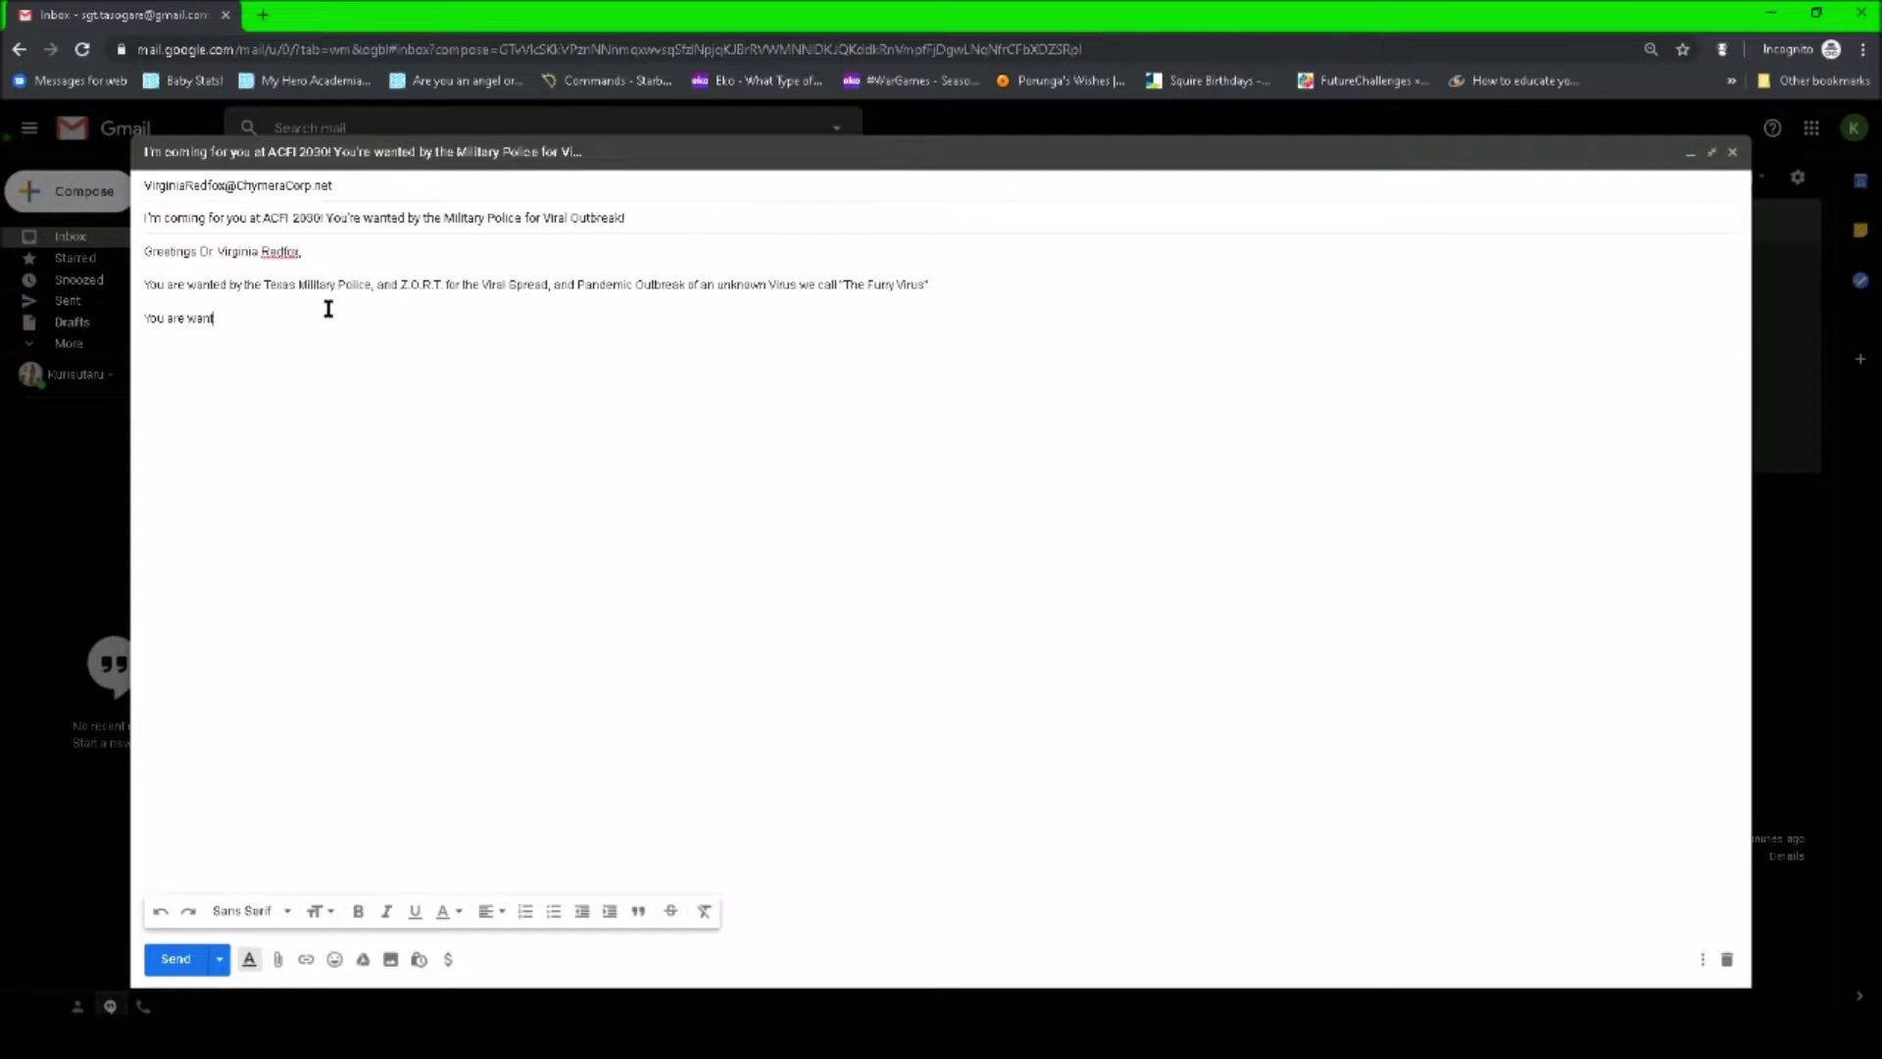
type("ed for custody and interrogation for the outbreak, spread, and ")
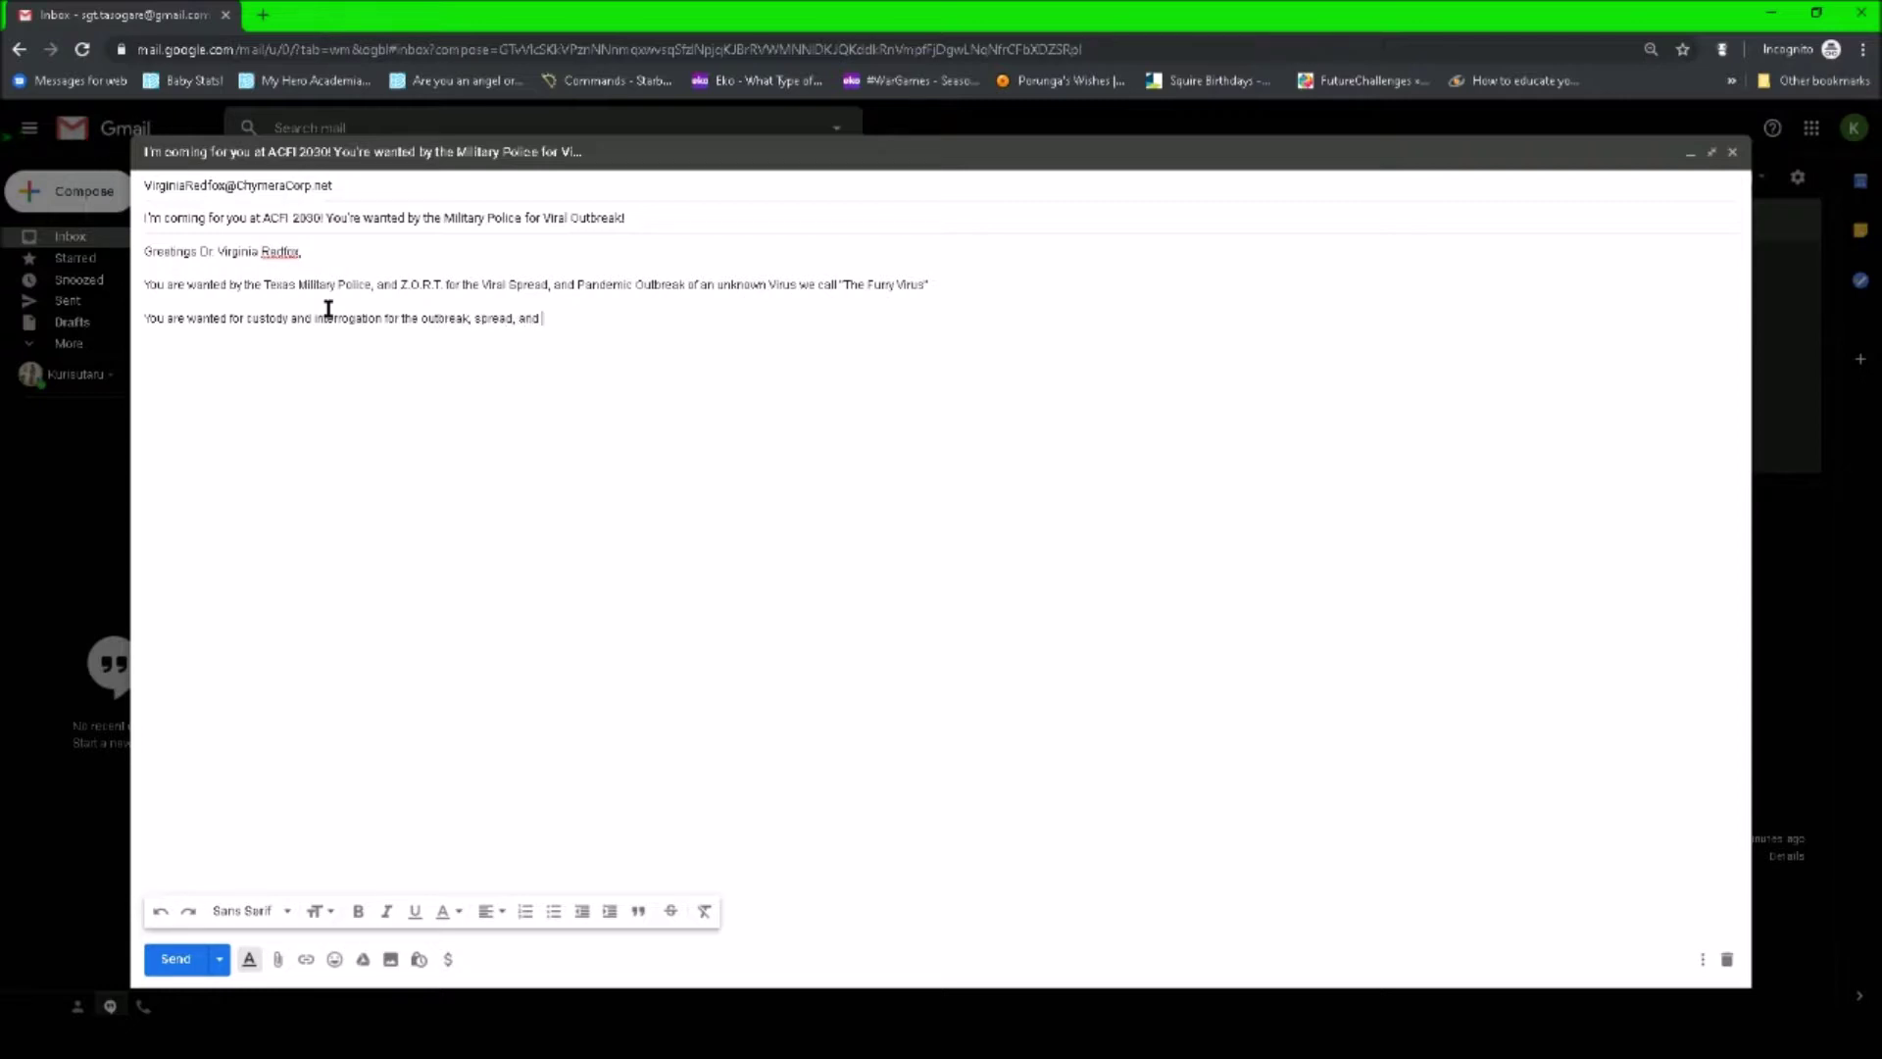
type("pand")
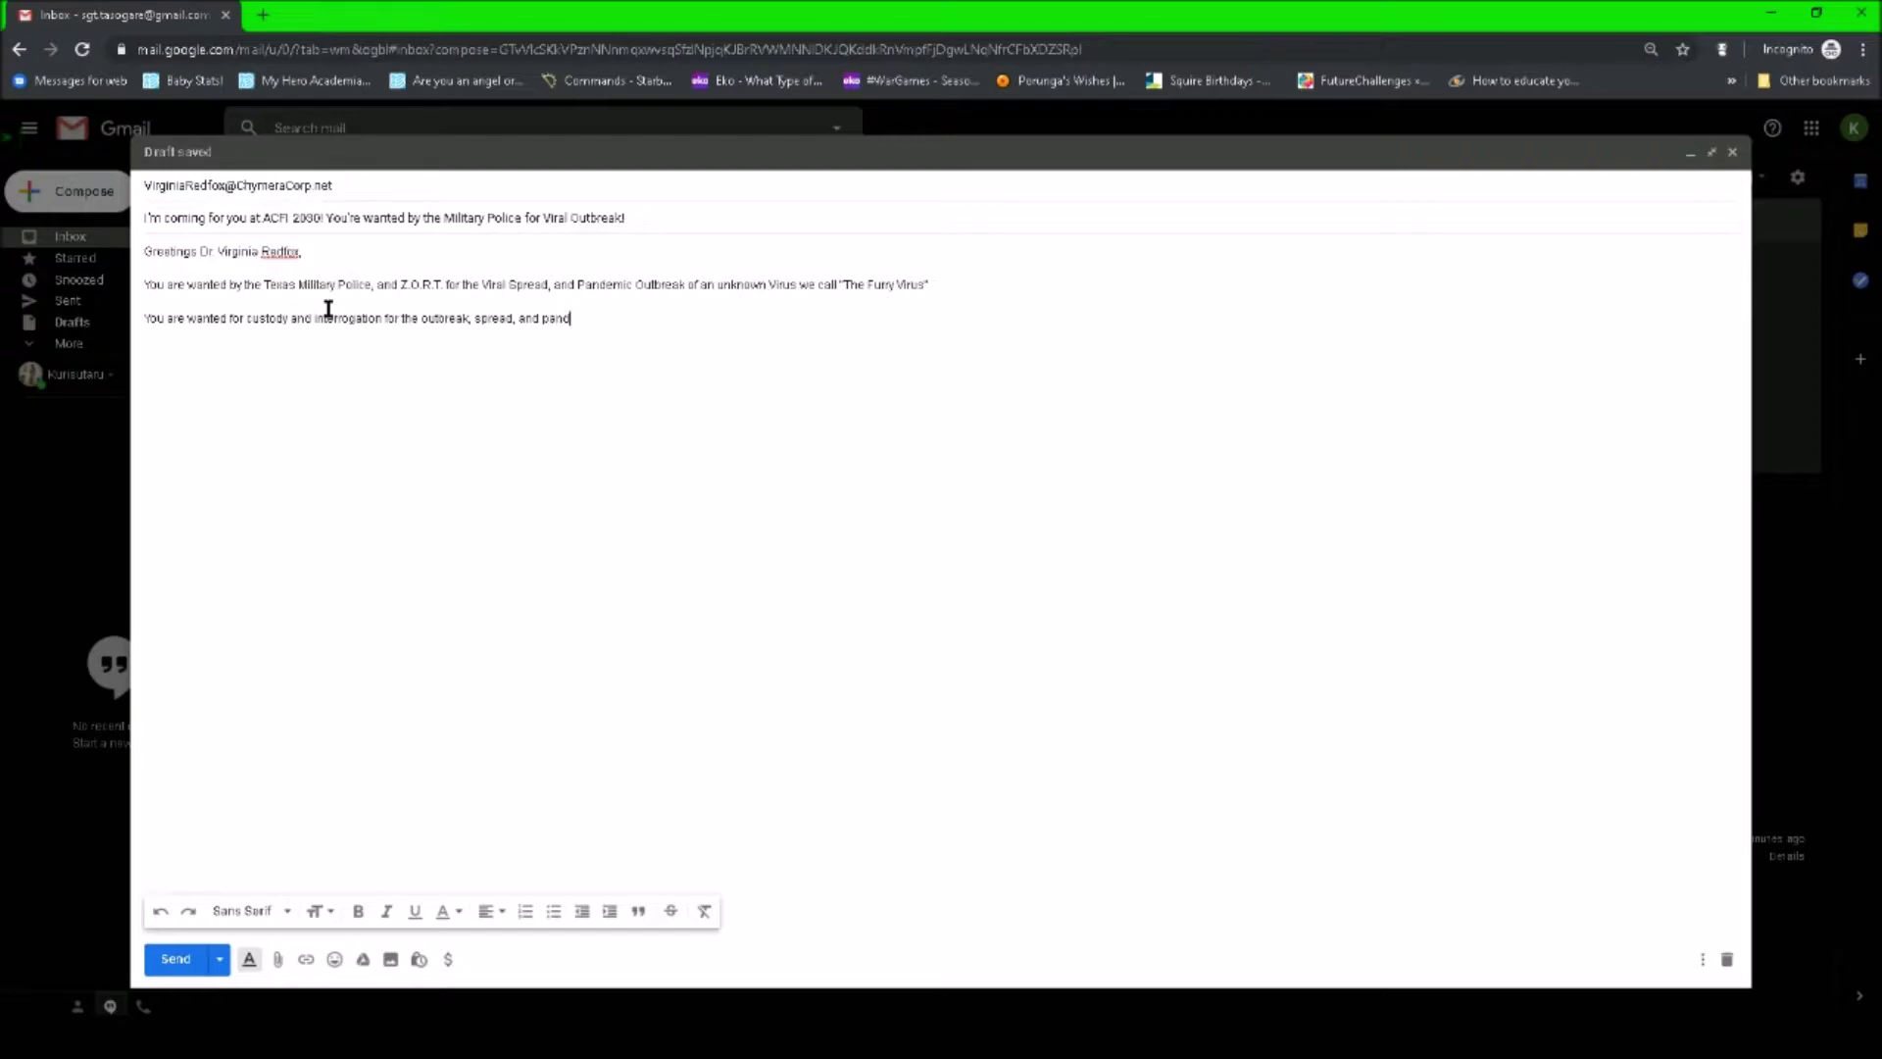
type("emic results created by thi")
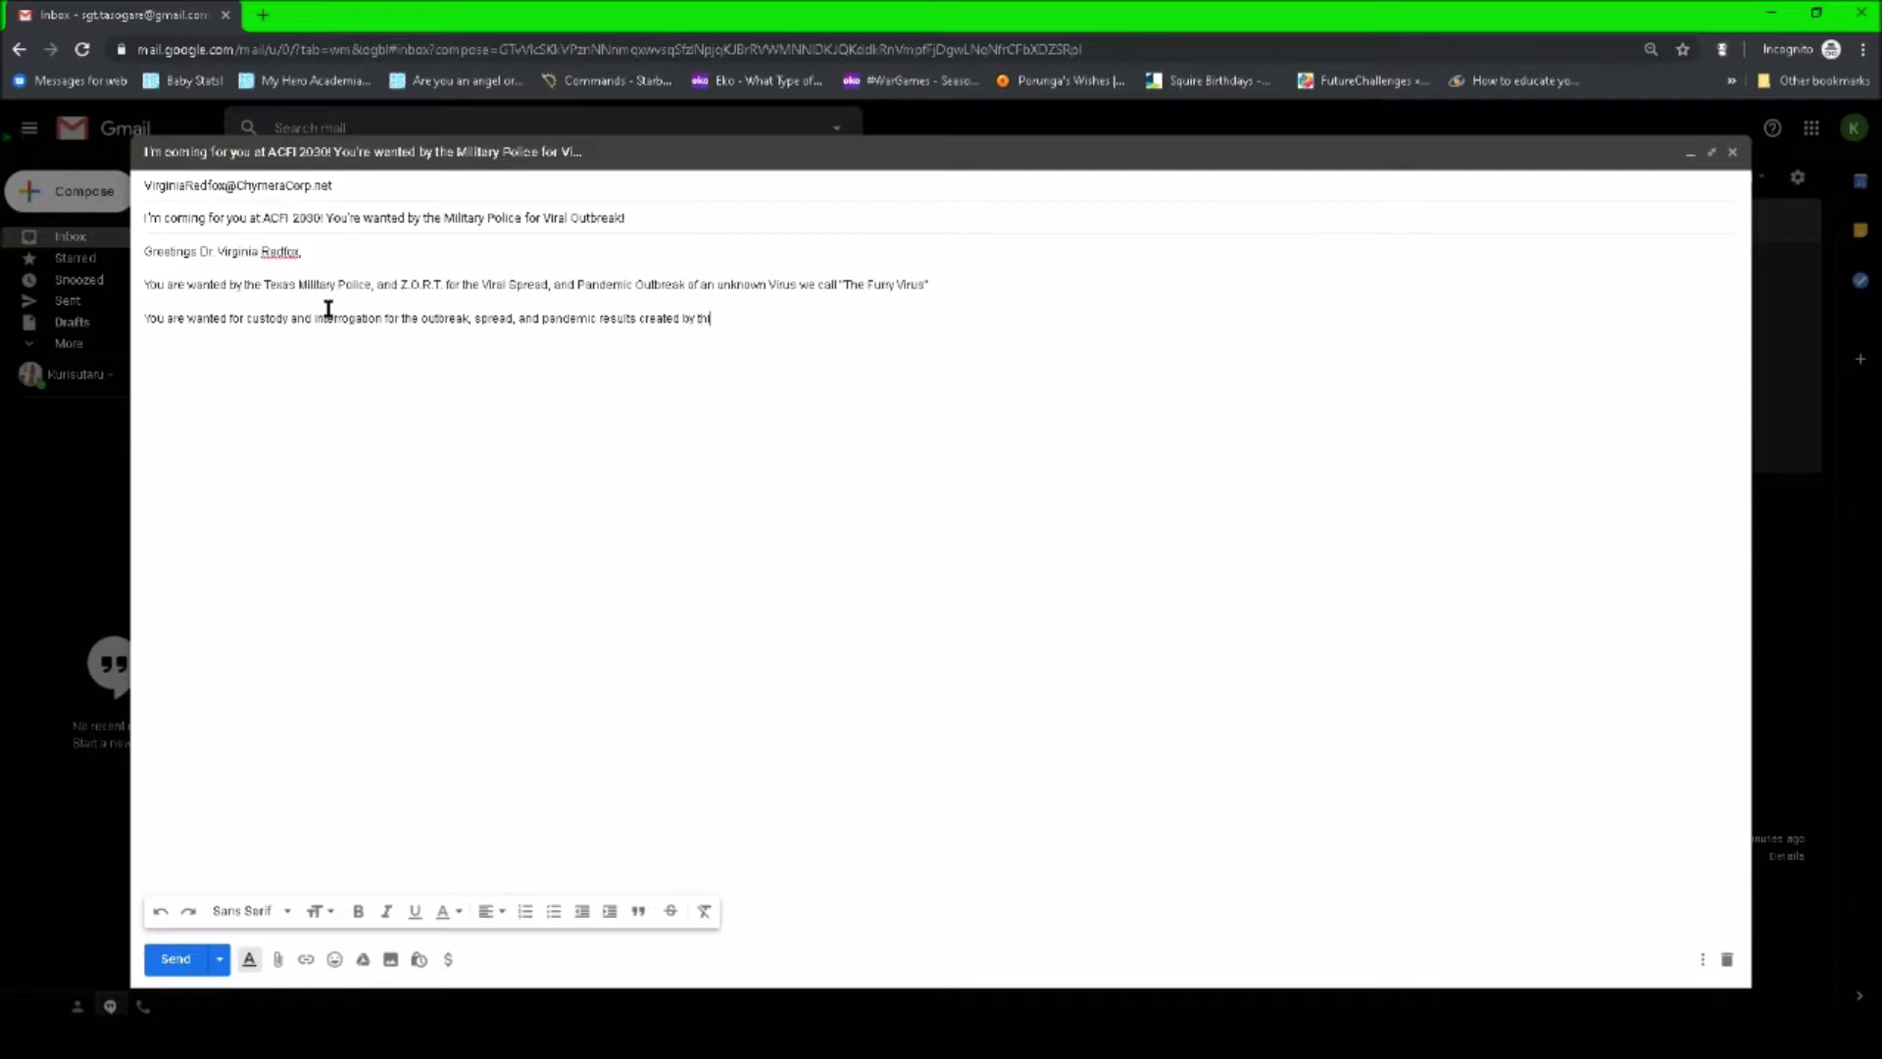
type("s Virus. You will comply. and resistance is futile.")
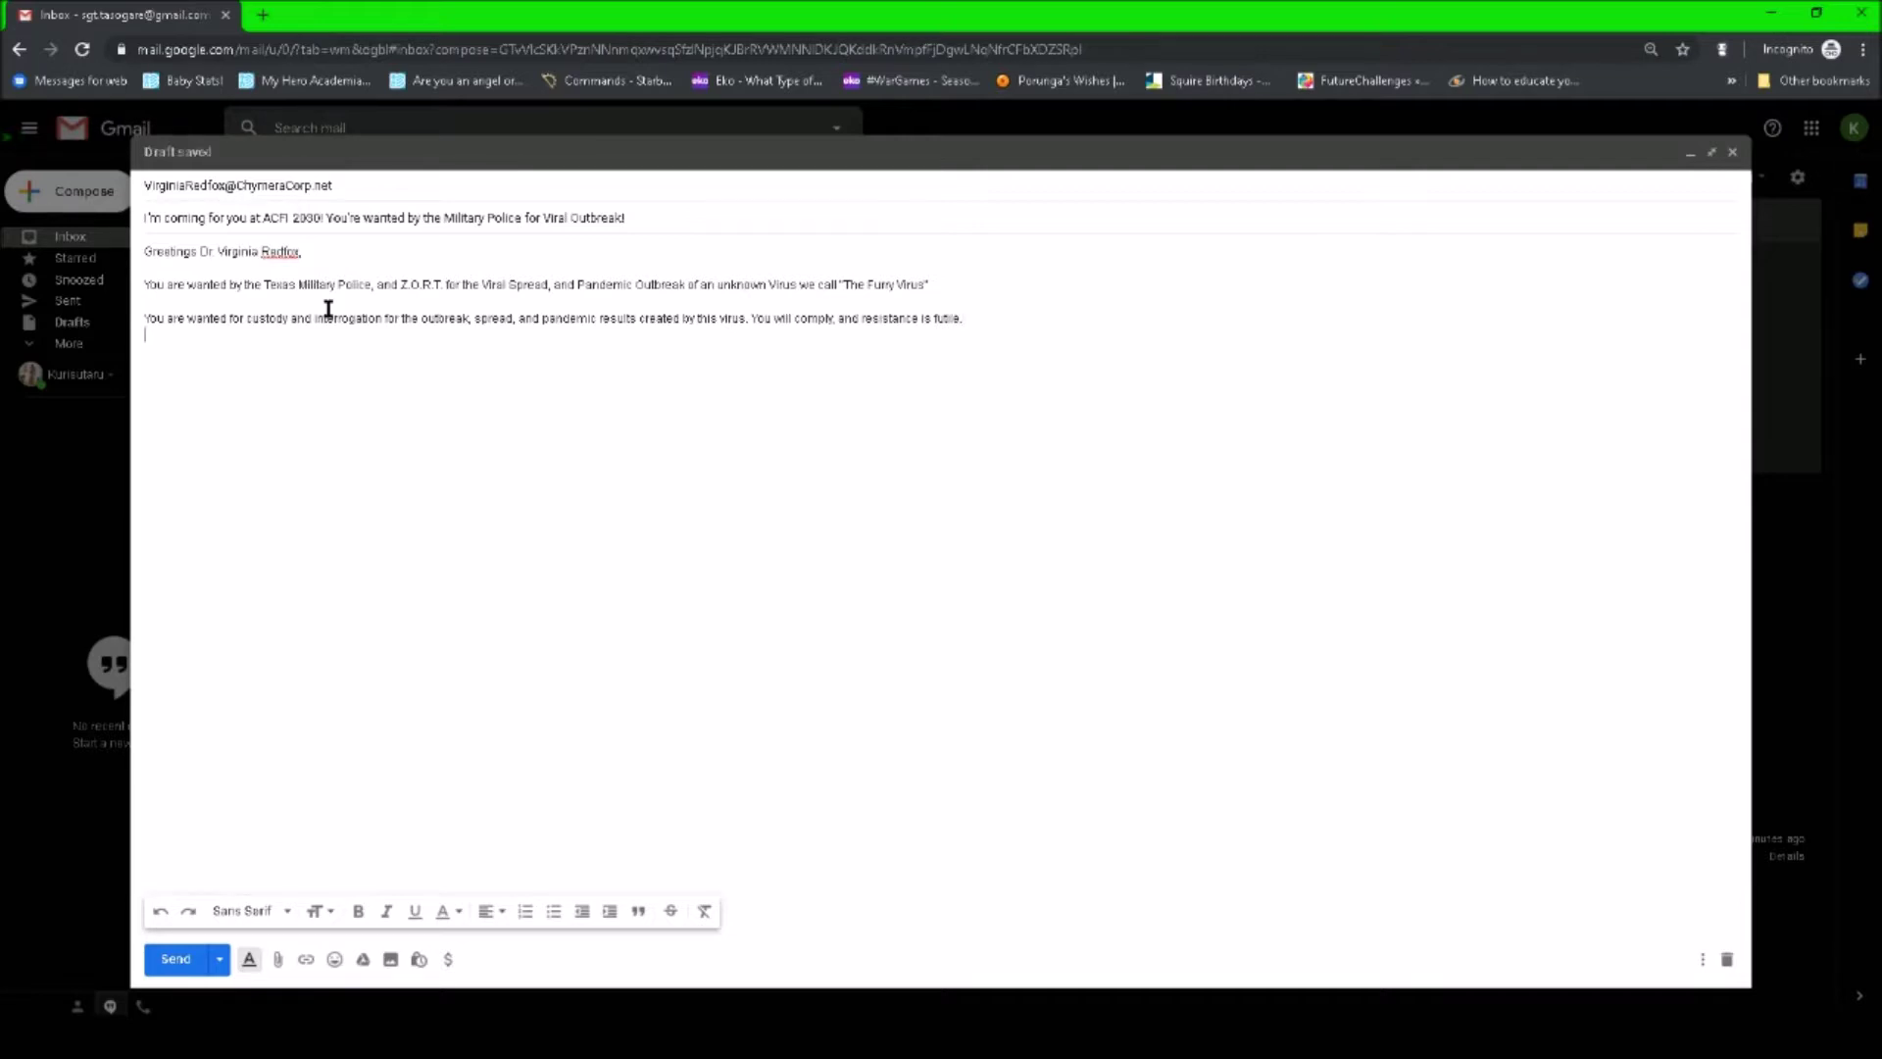
- Type the paragraph on Z.O.R.T.'s questions, the headquarters demand, and the Alamo City Invasion 2030 compromise
key("Return")
key("Return")
type("We here at Z.O.R.T. and Te")
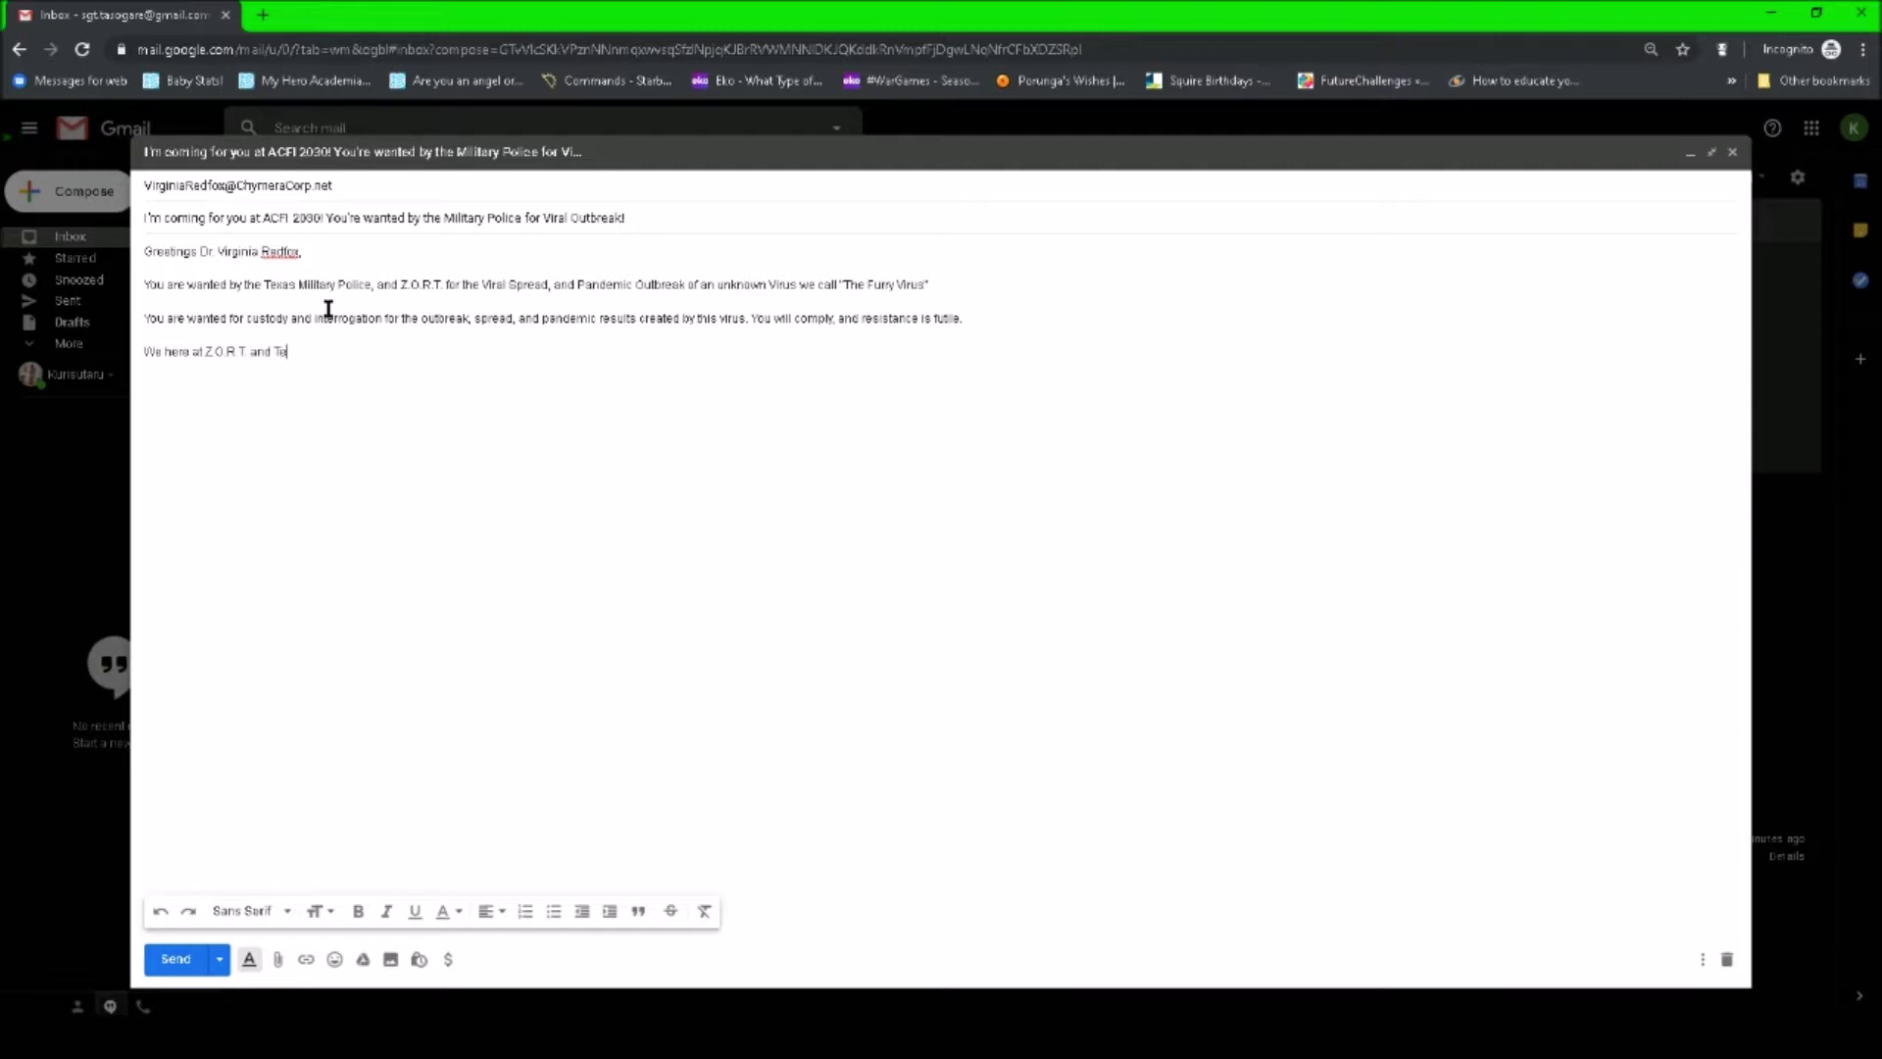
type("xas Milit")
type("y Police Department have many q")
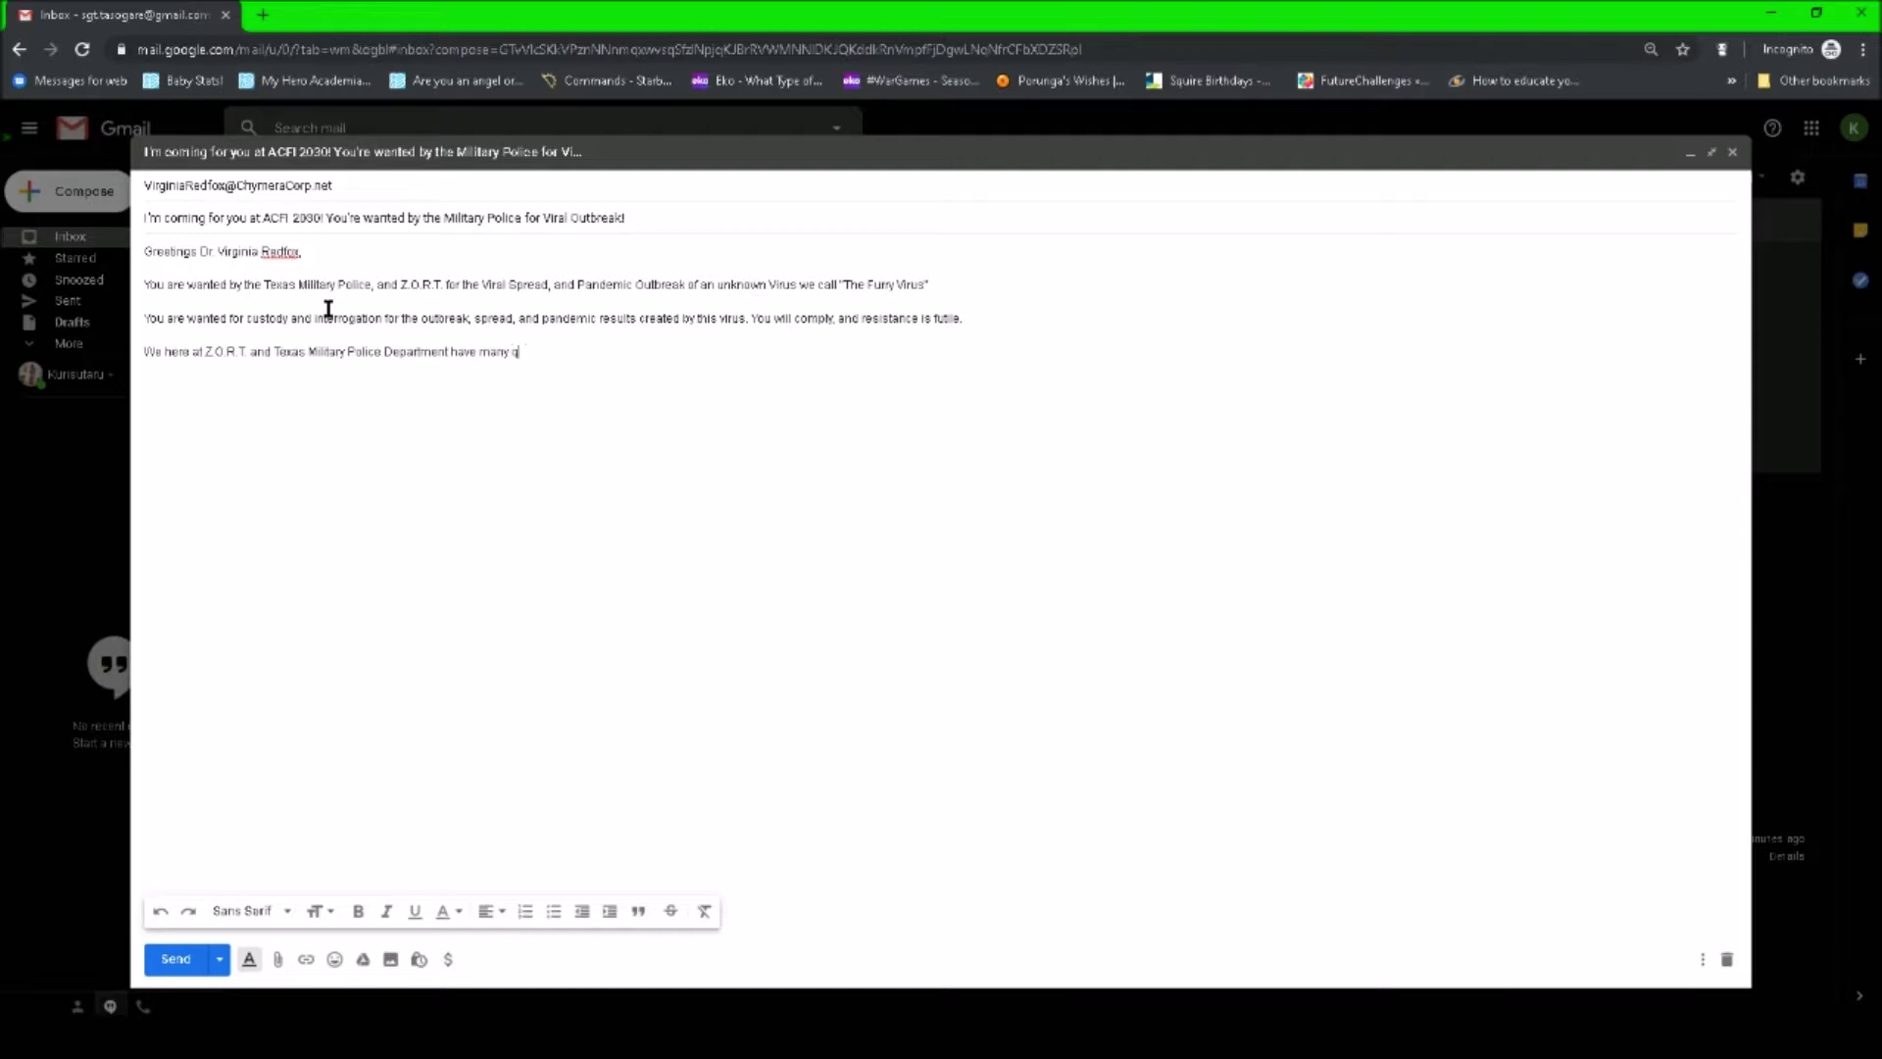
type("uestions for")
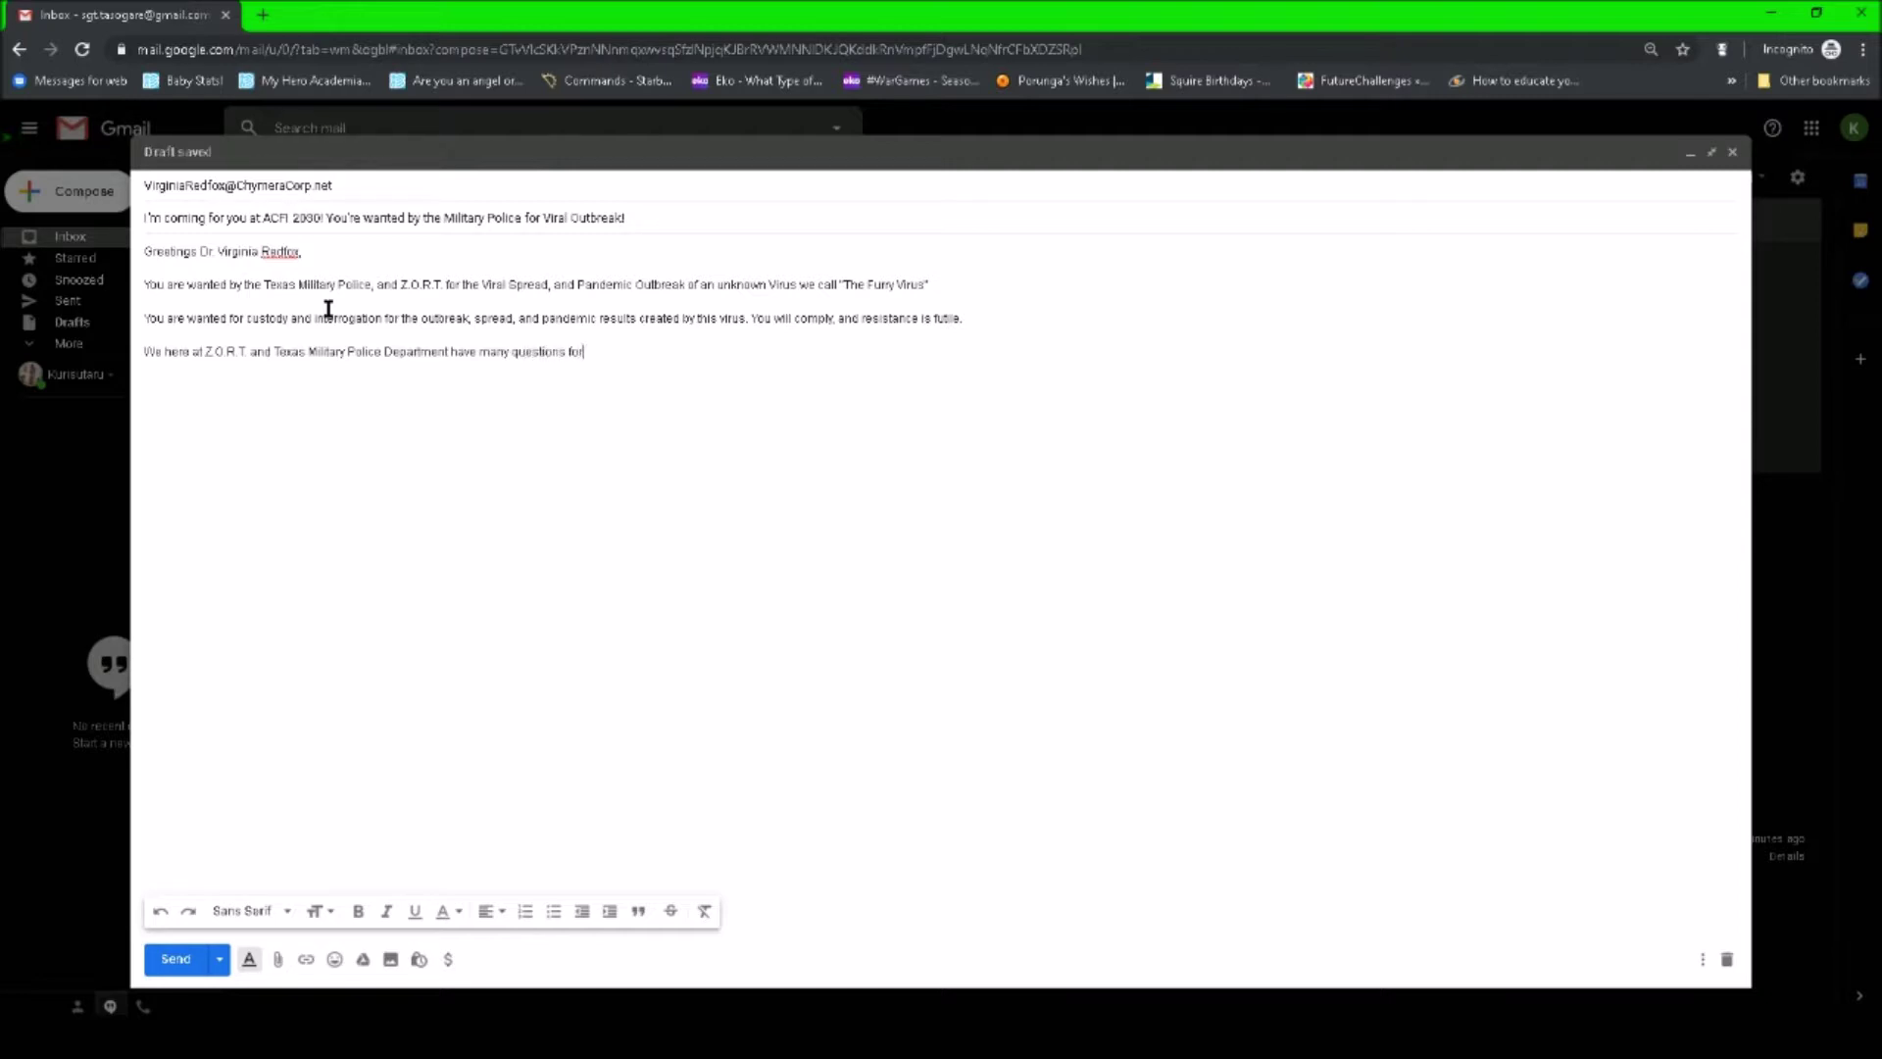
type(" you, and the plans and")
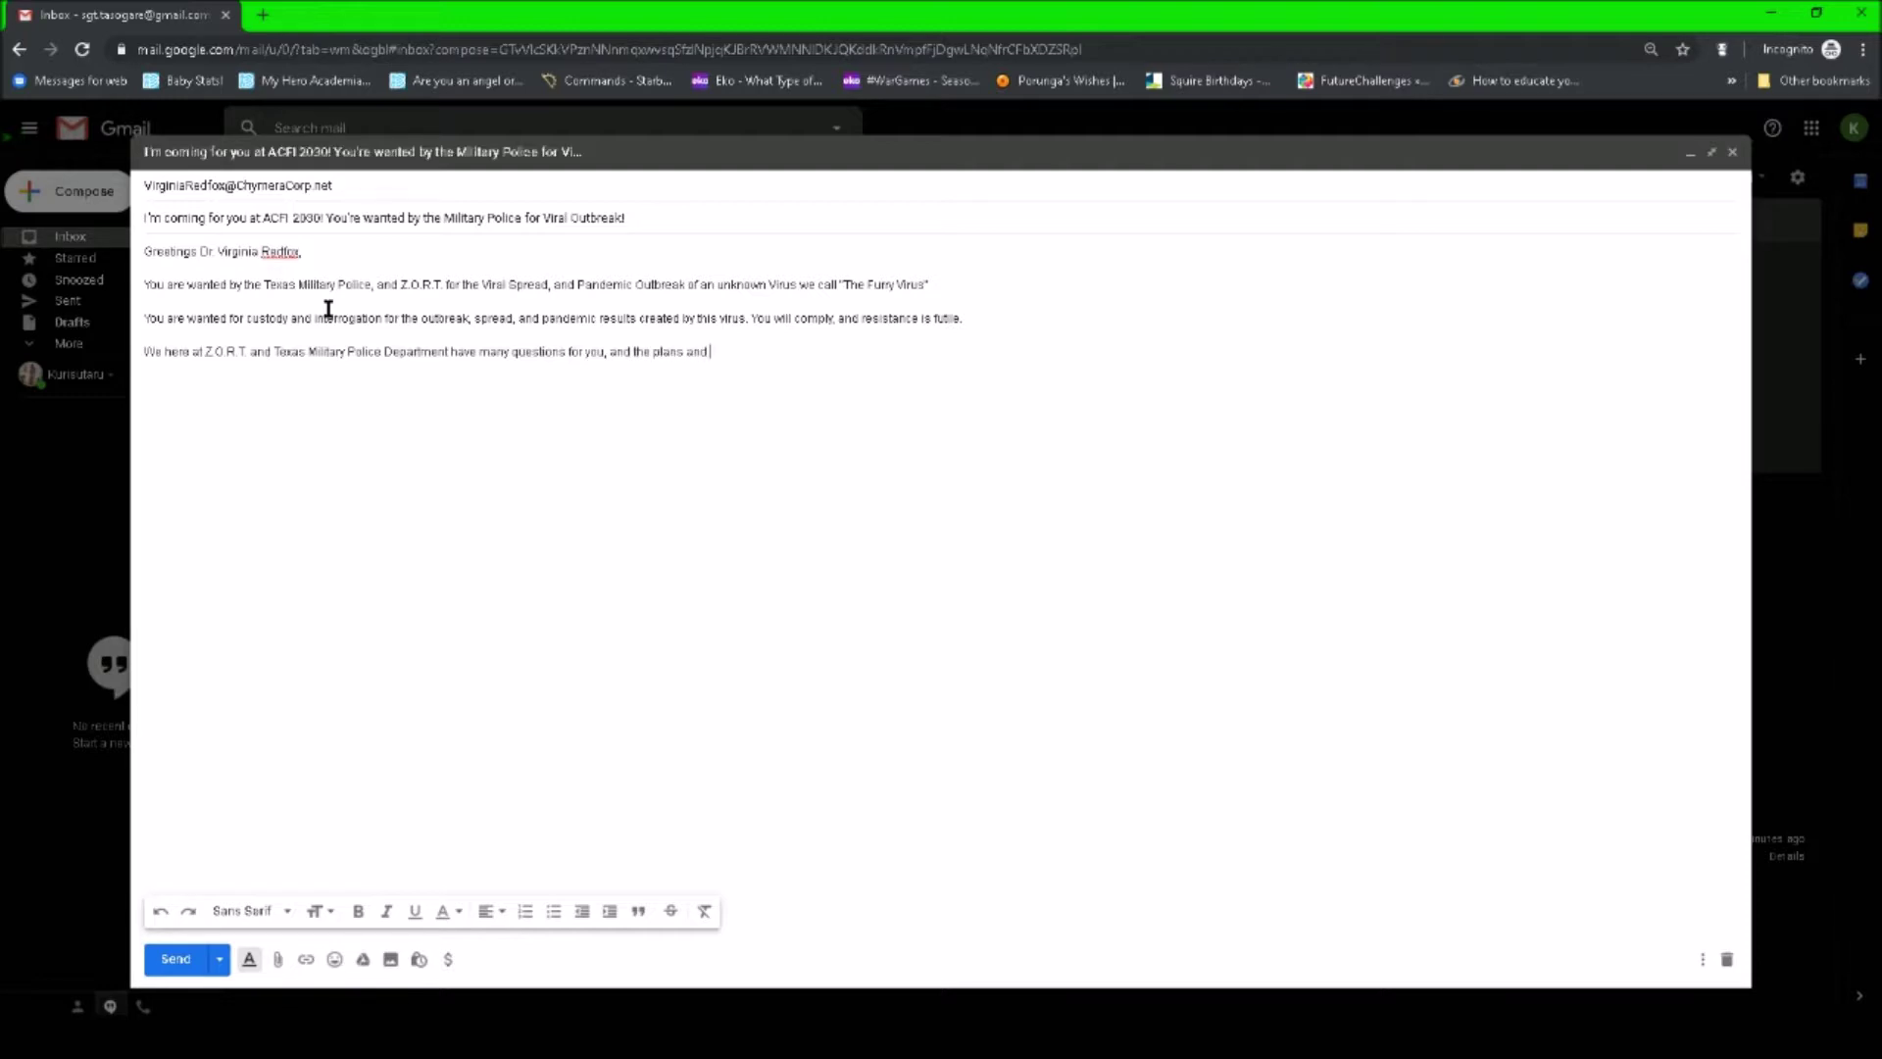
type(" missions of")
type(" ChymeraC")
type("orp")
type("You are ")
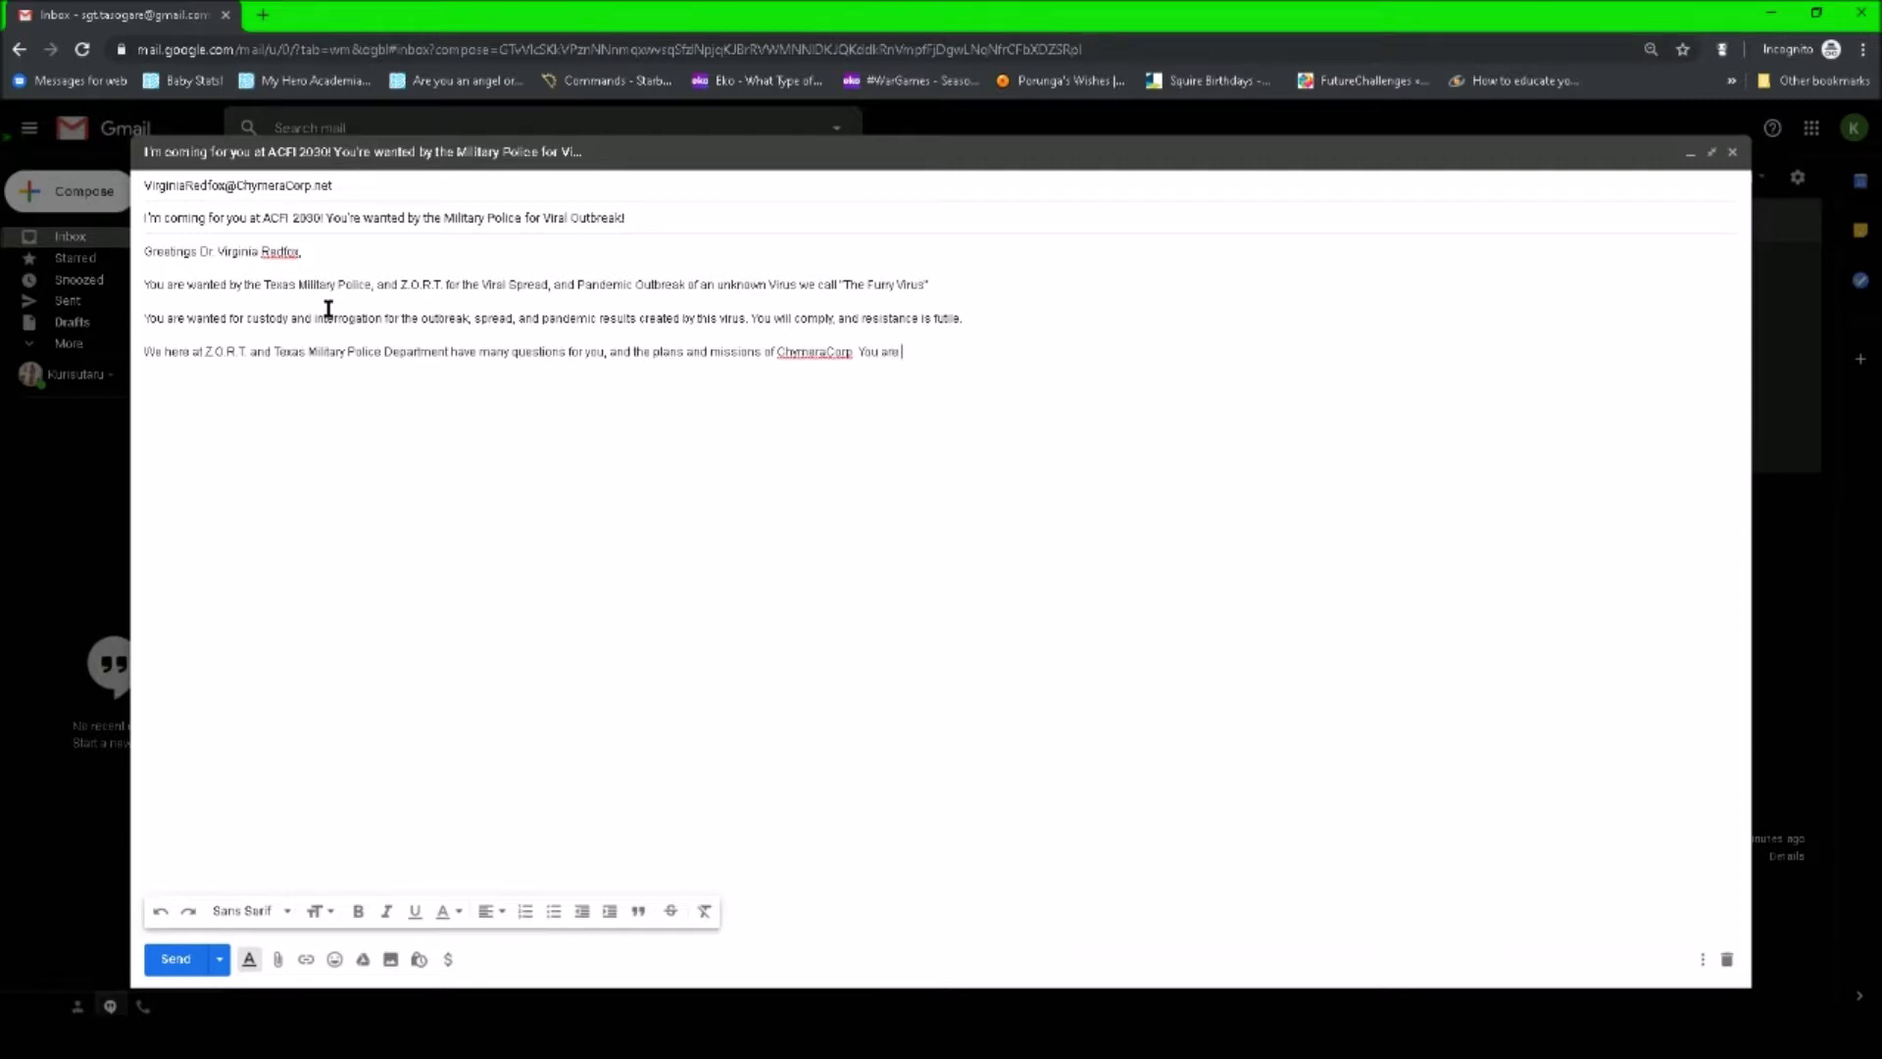
type("required to answer and and all questions")
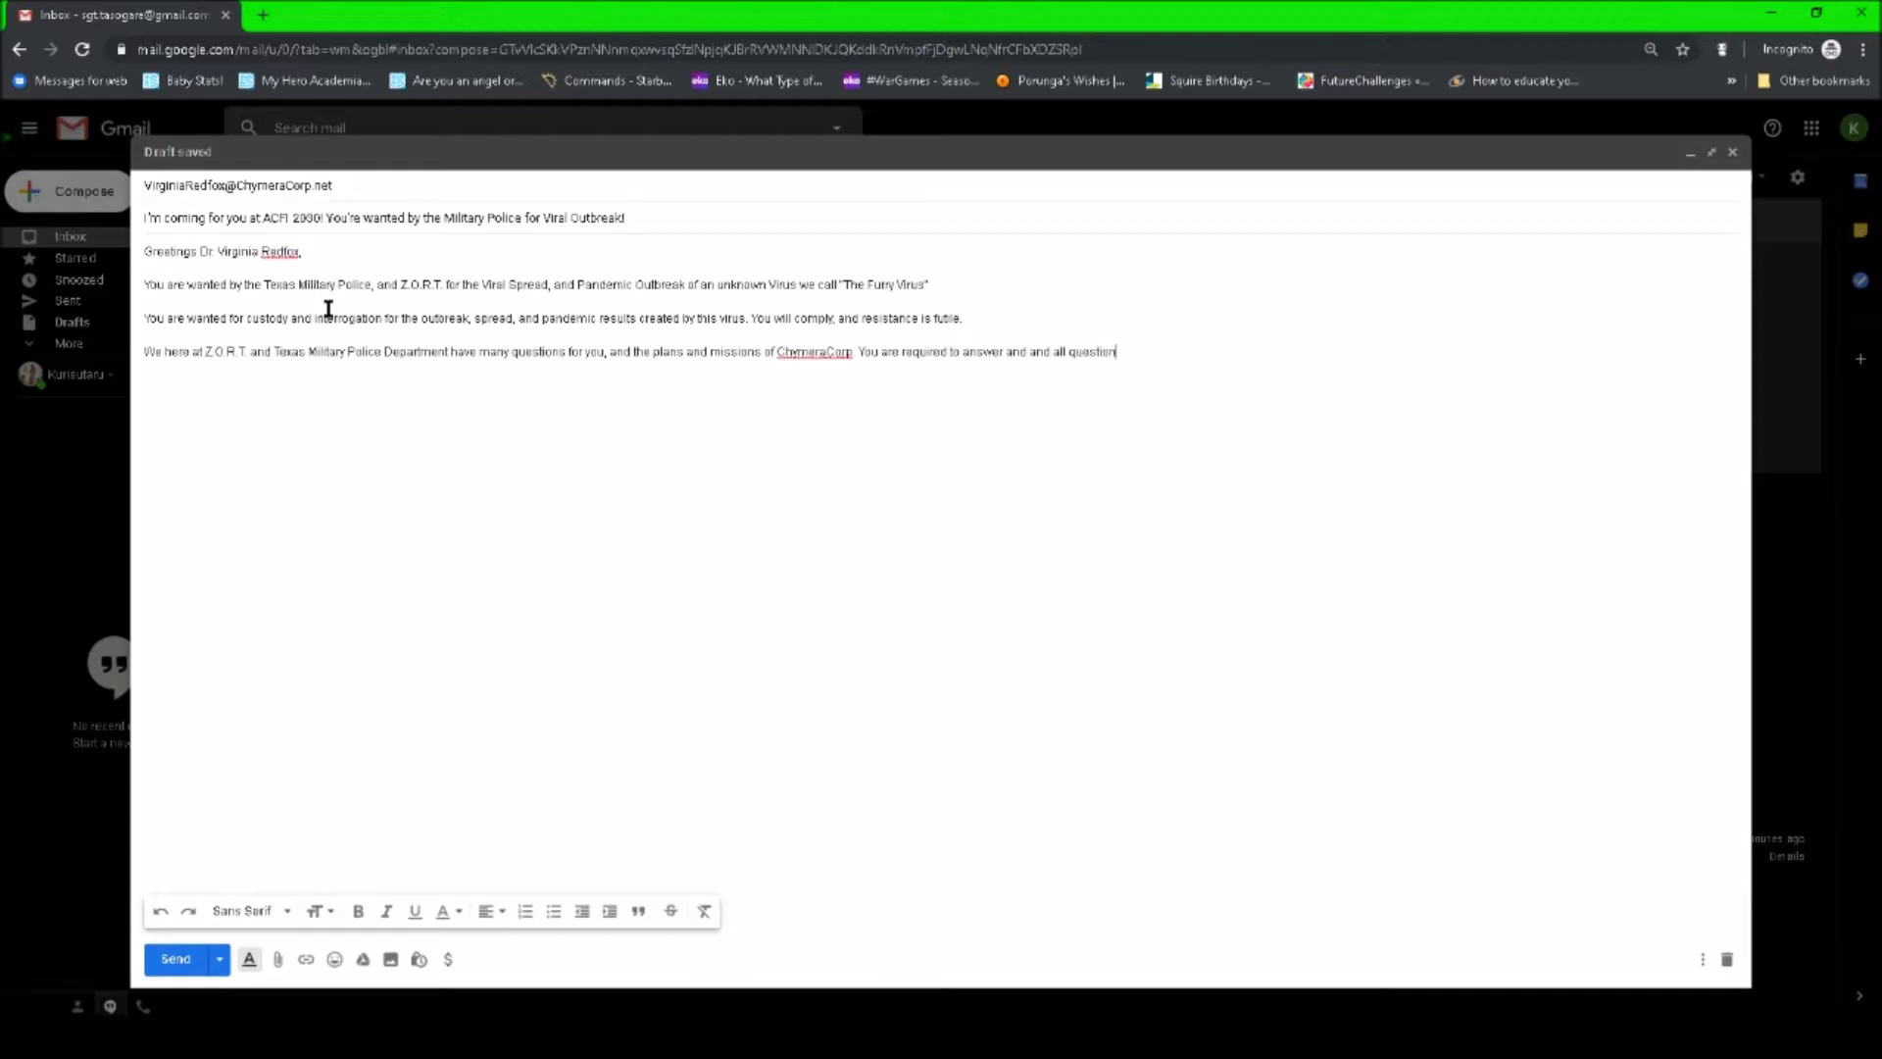
type(" we have at our headq")
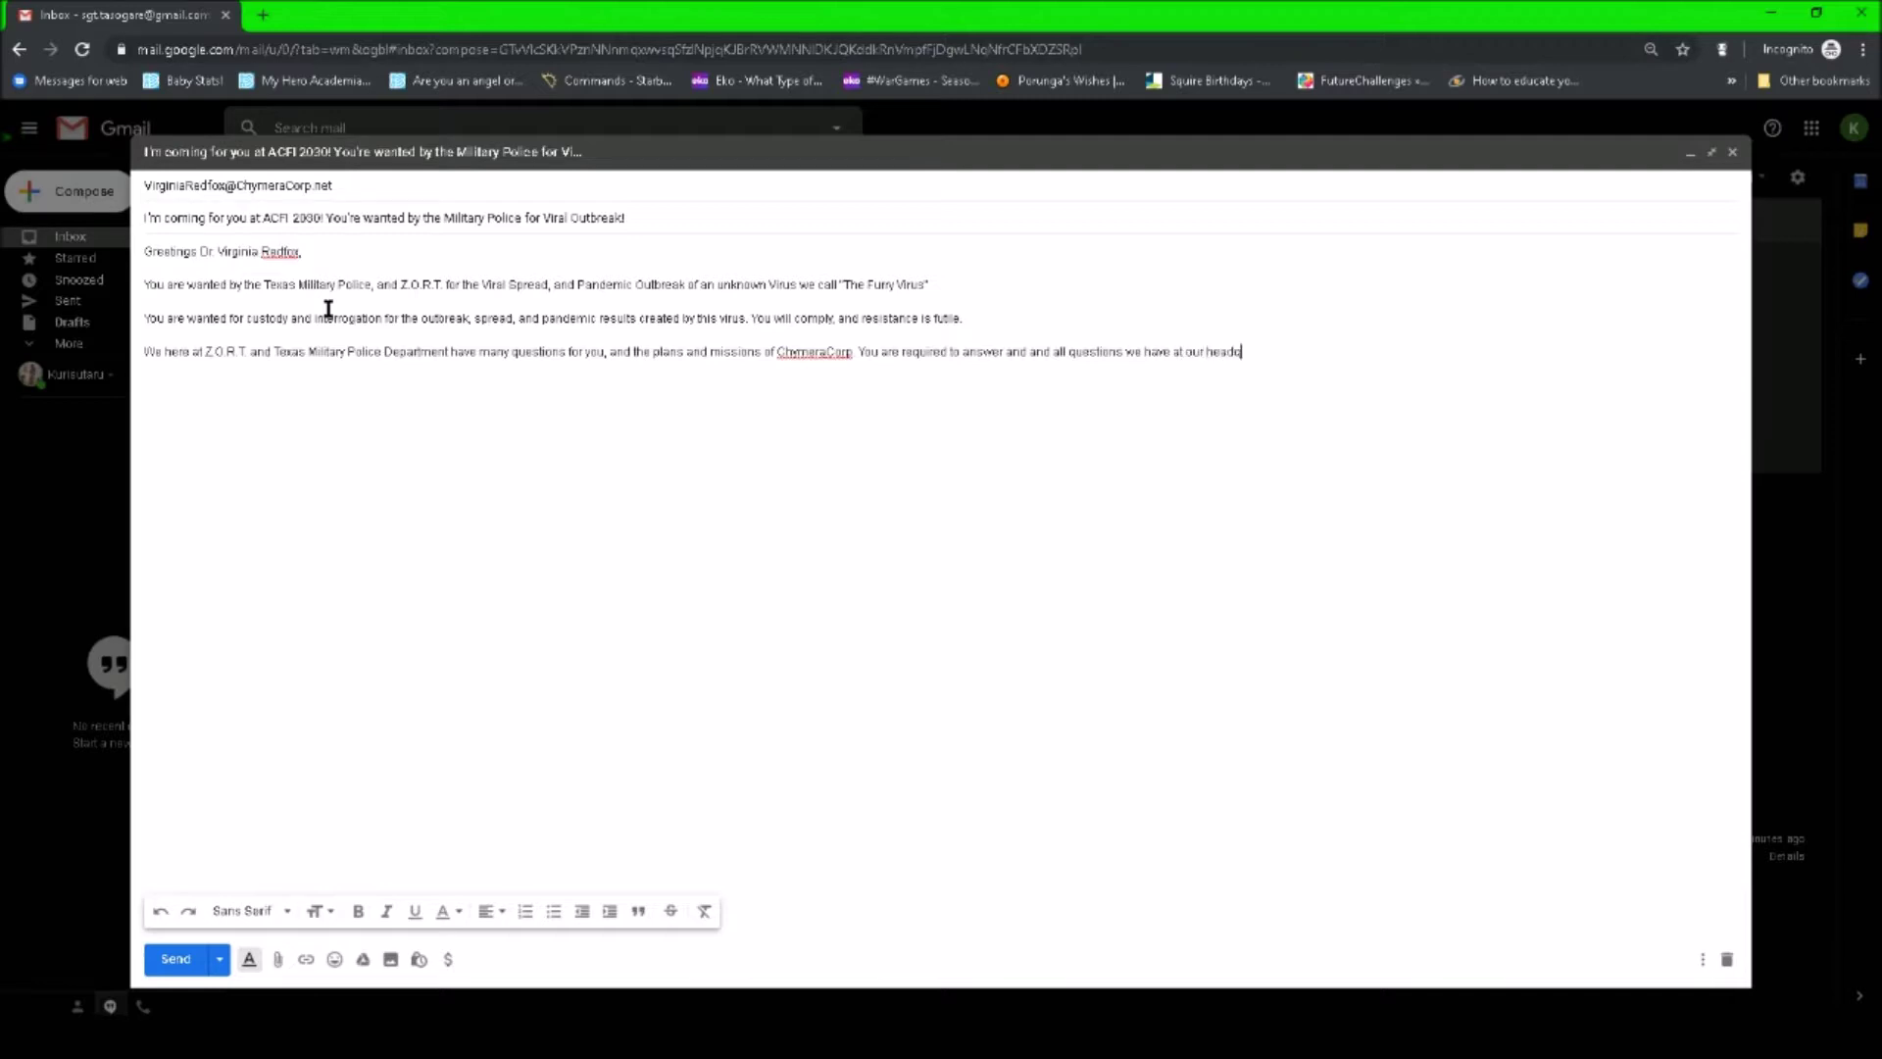
type("uarters, and if you, and/or ChymeraCorp try")
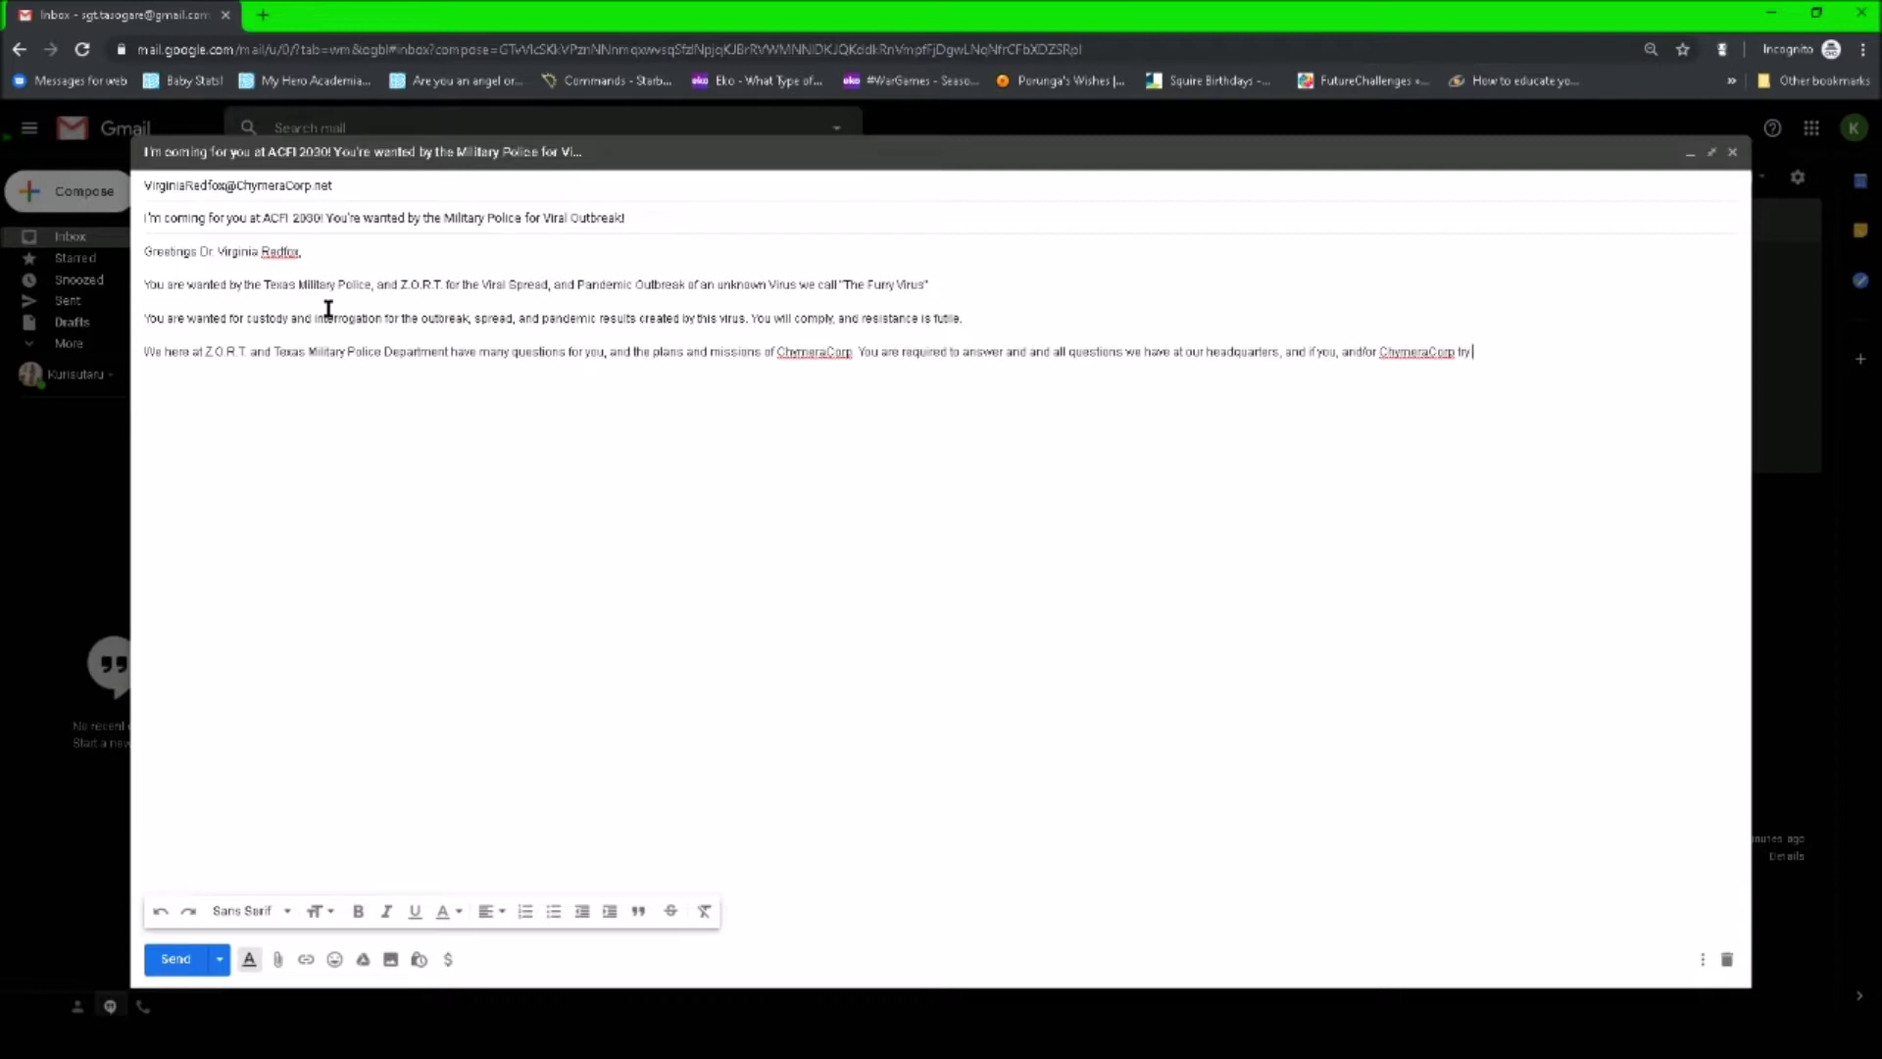
type(" to get involved in stopping us, we will")
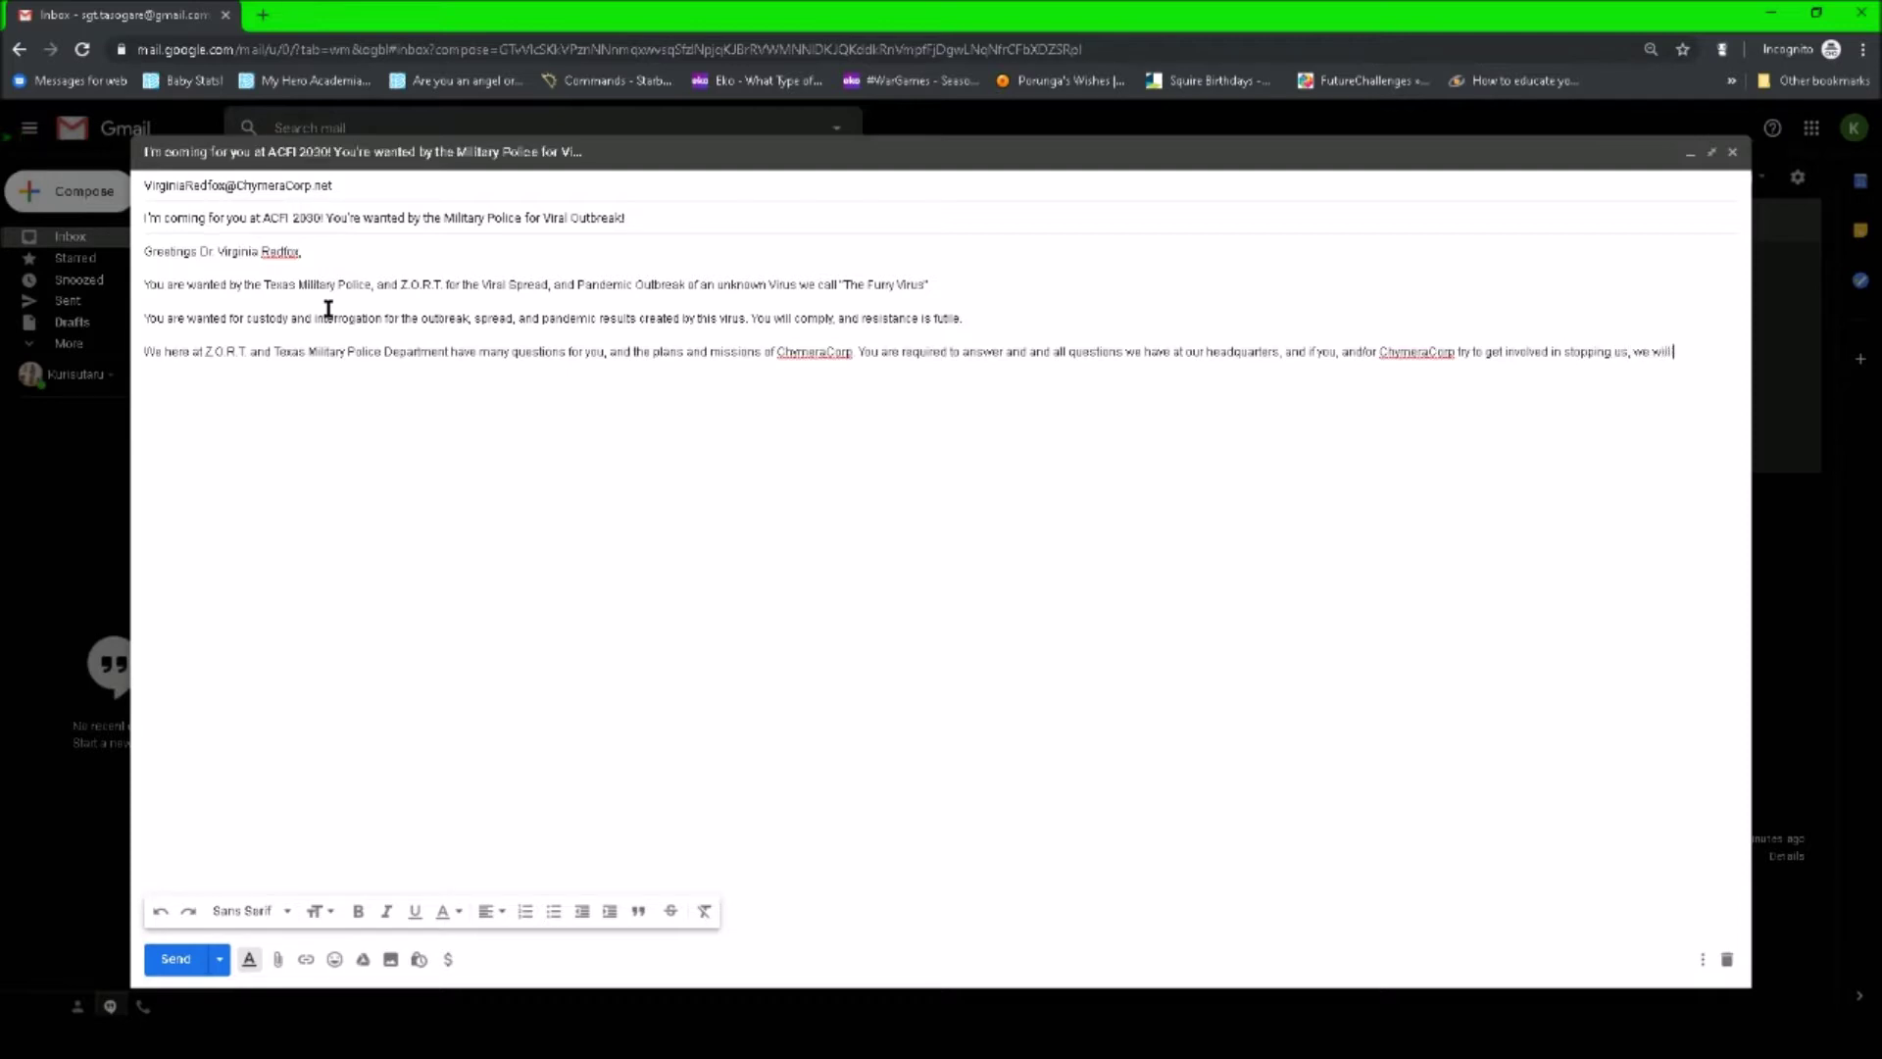
type(" use Lethal Force. It has been 10 years")
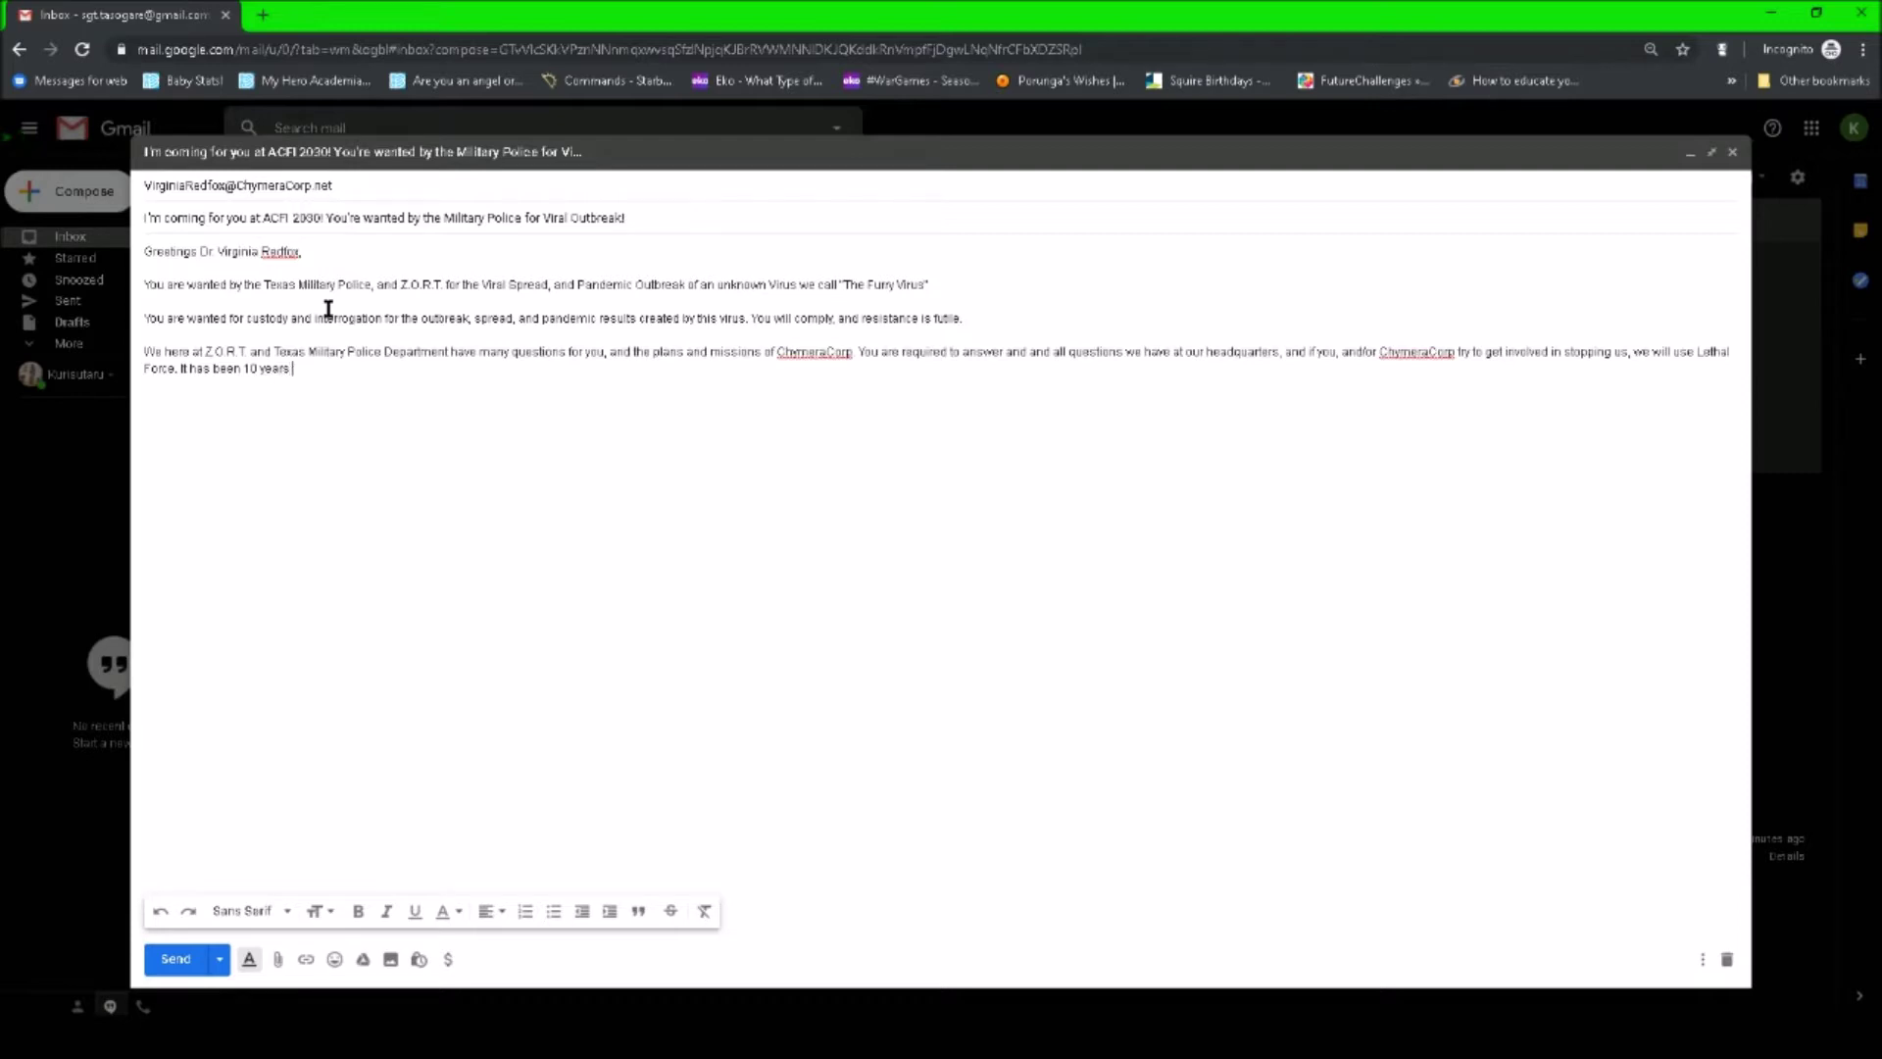
type(" since your virus first")
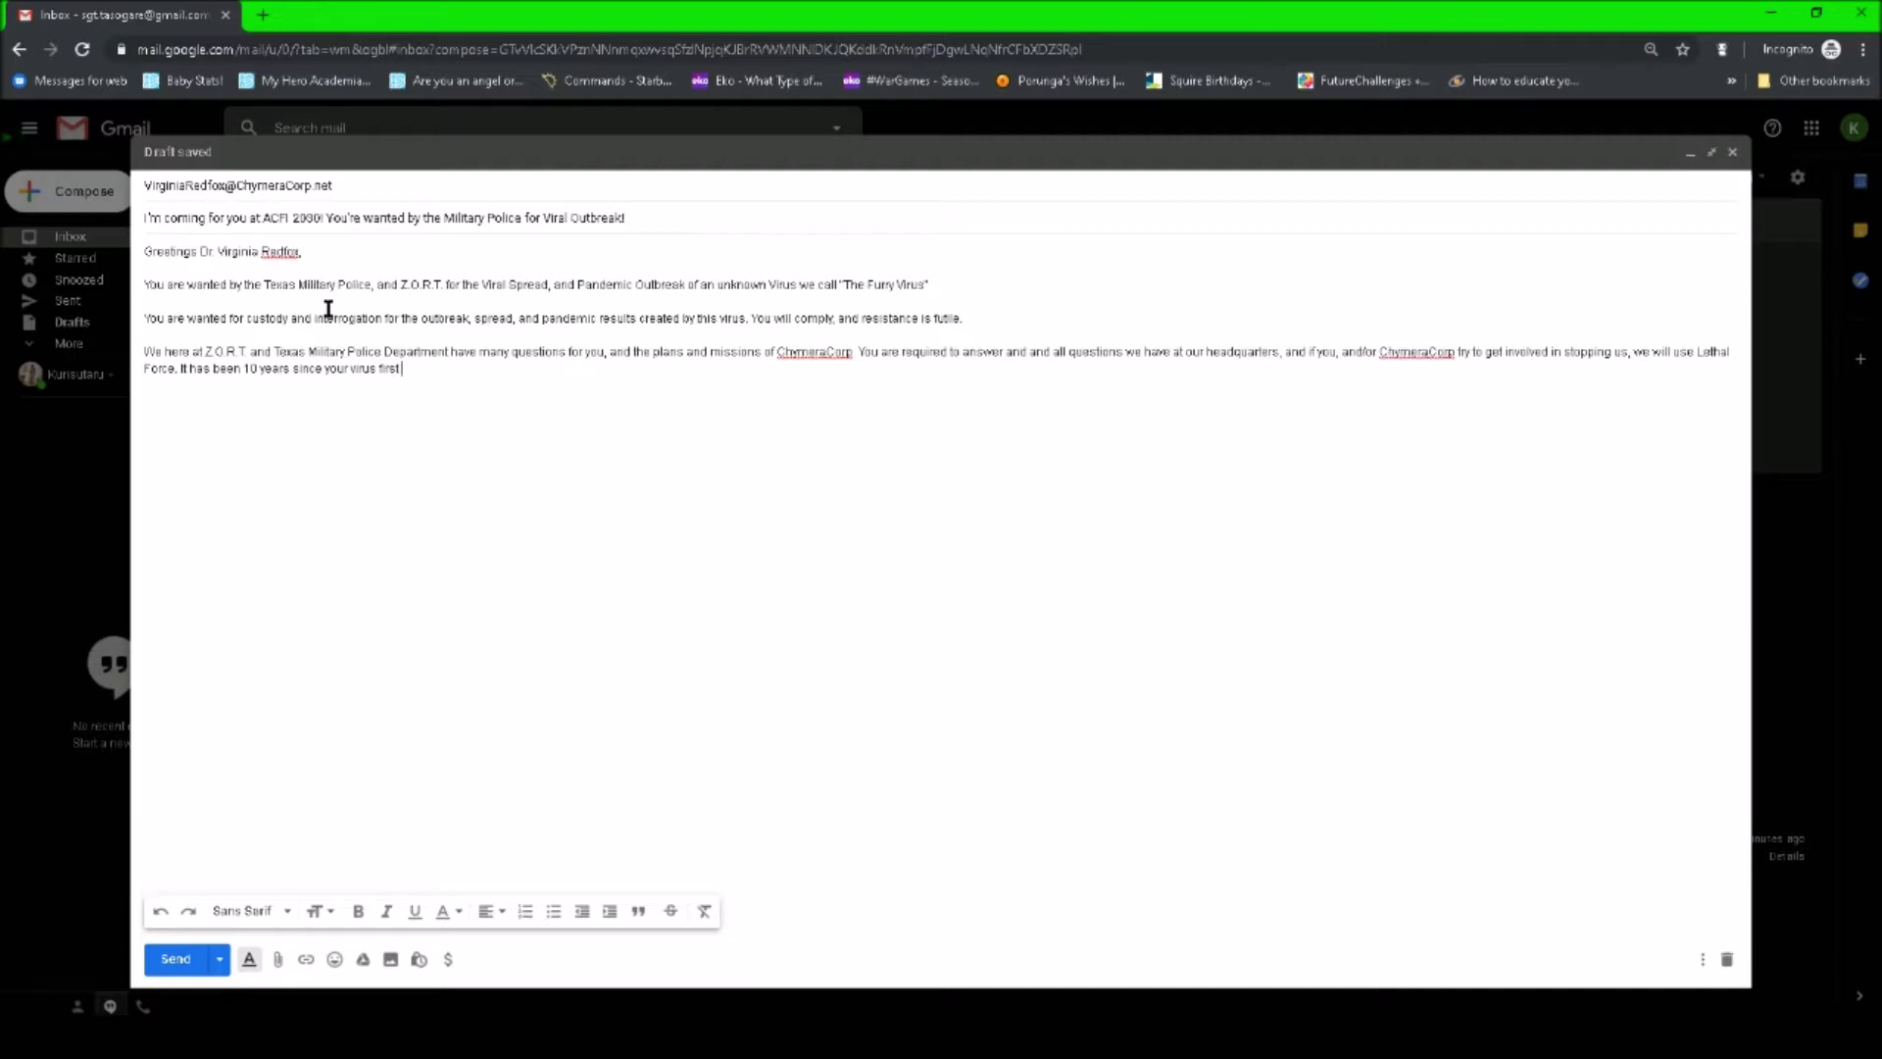
type(" contracted Patient Zero.")
type("J")
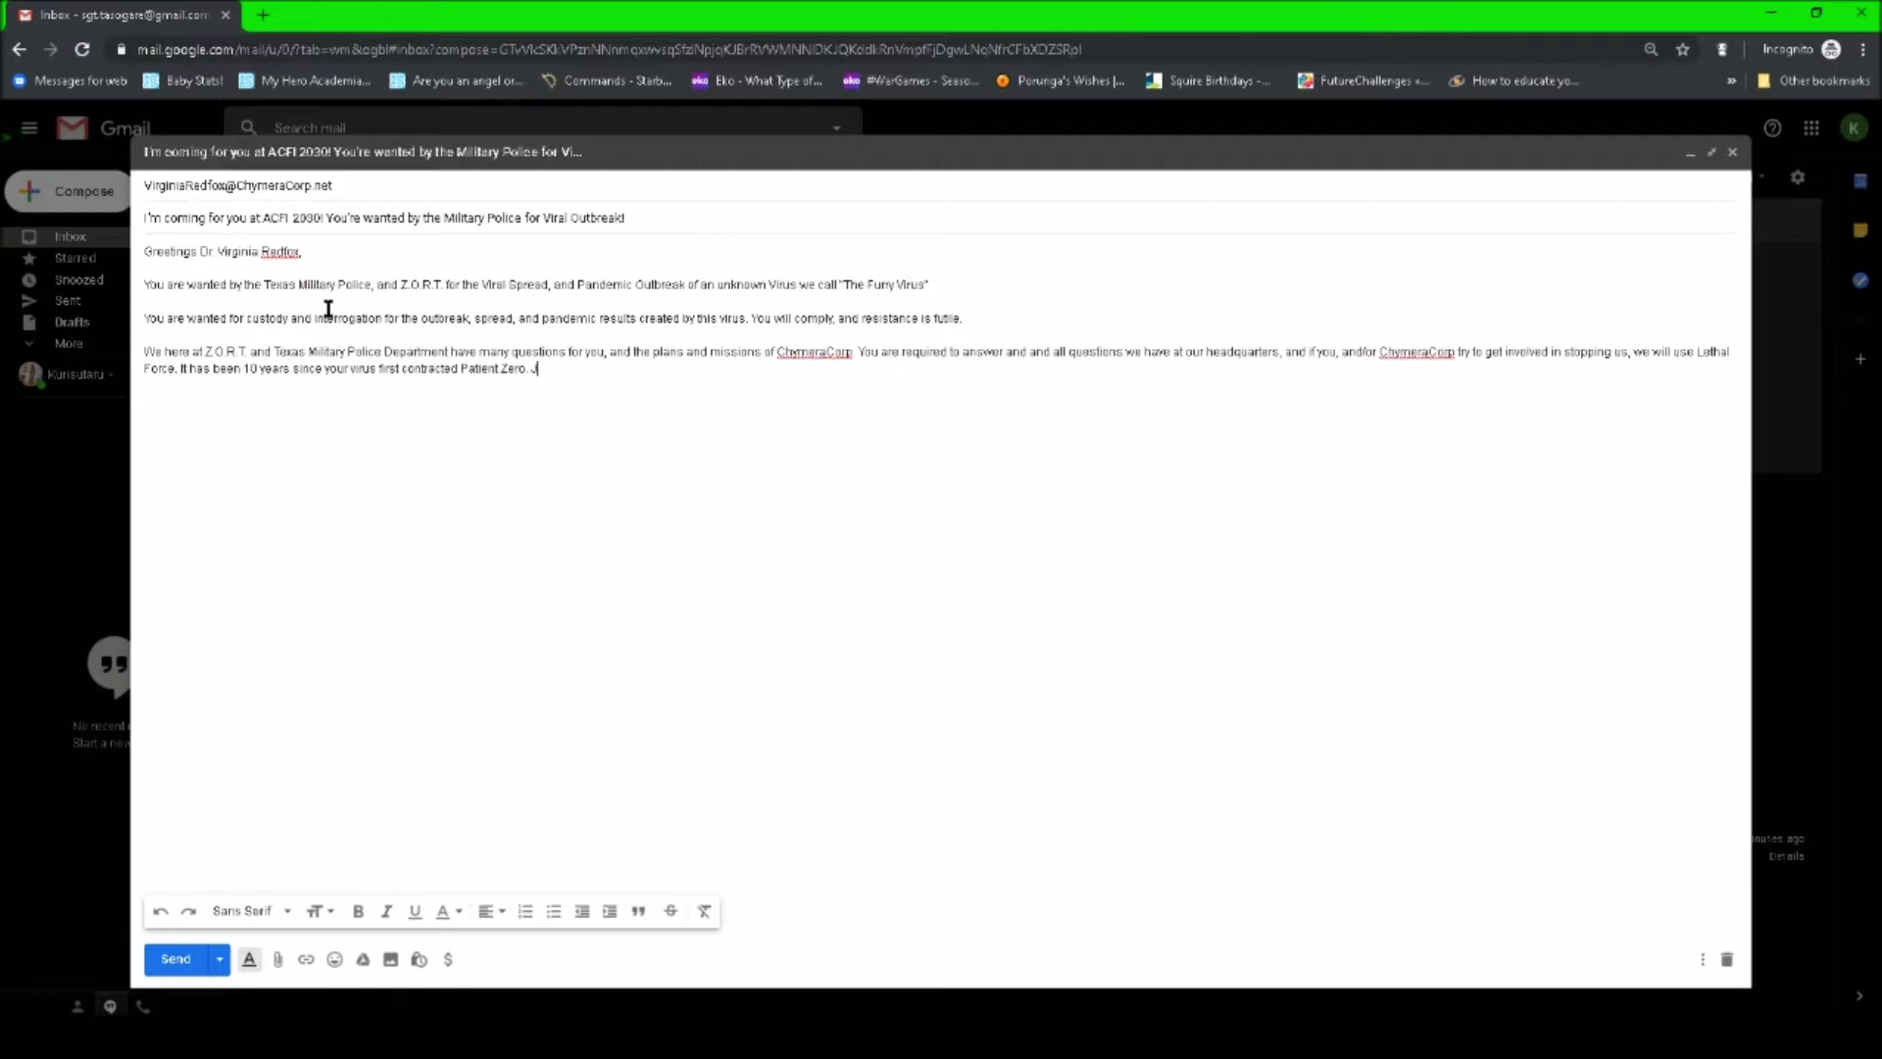
type("ust a few more days until Alamo City Furry Invasion")
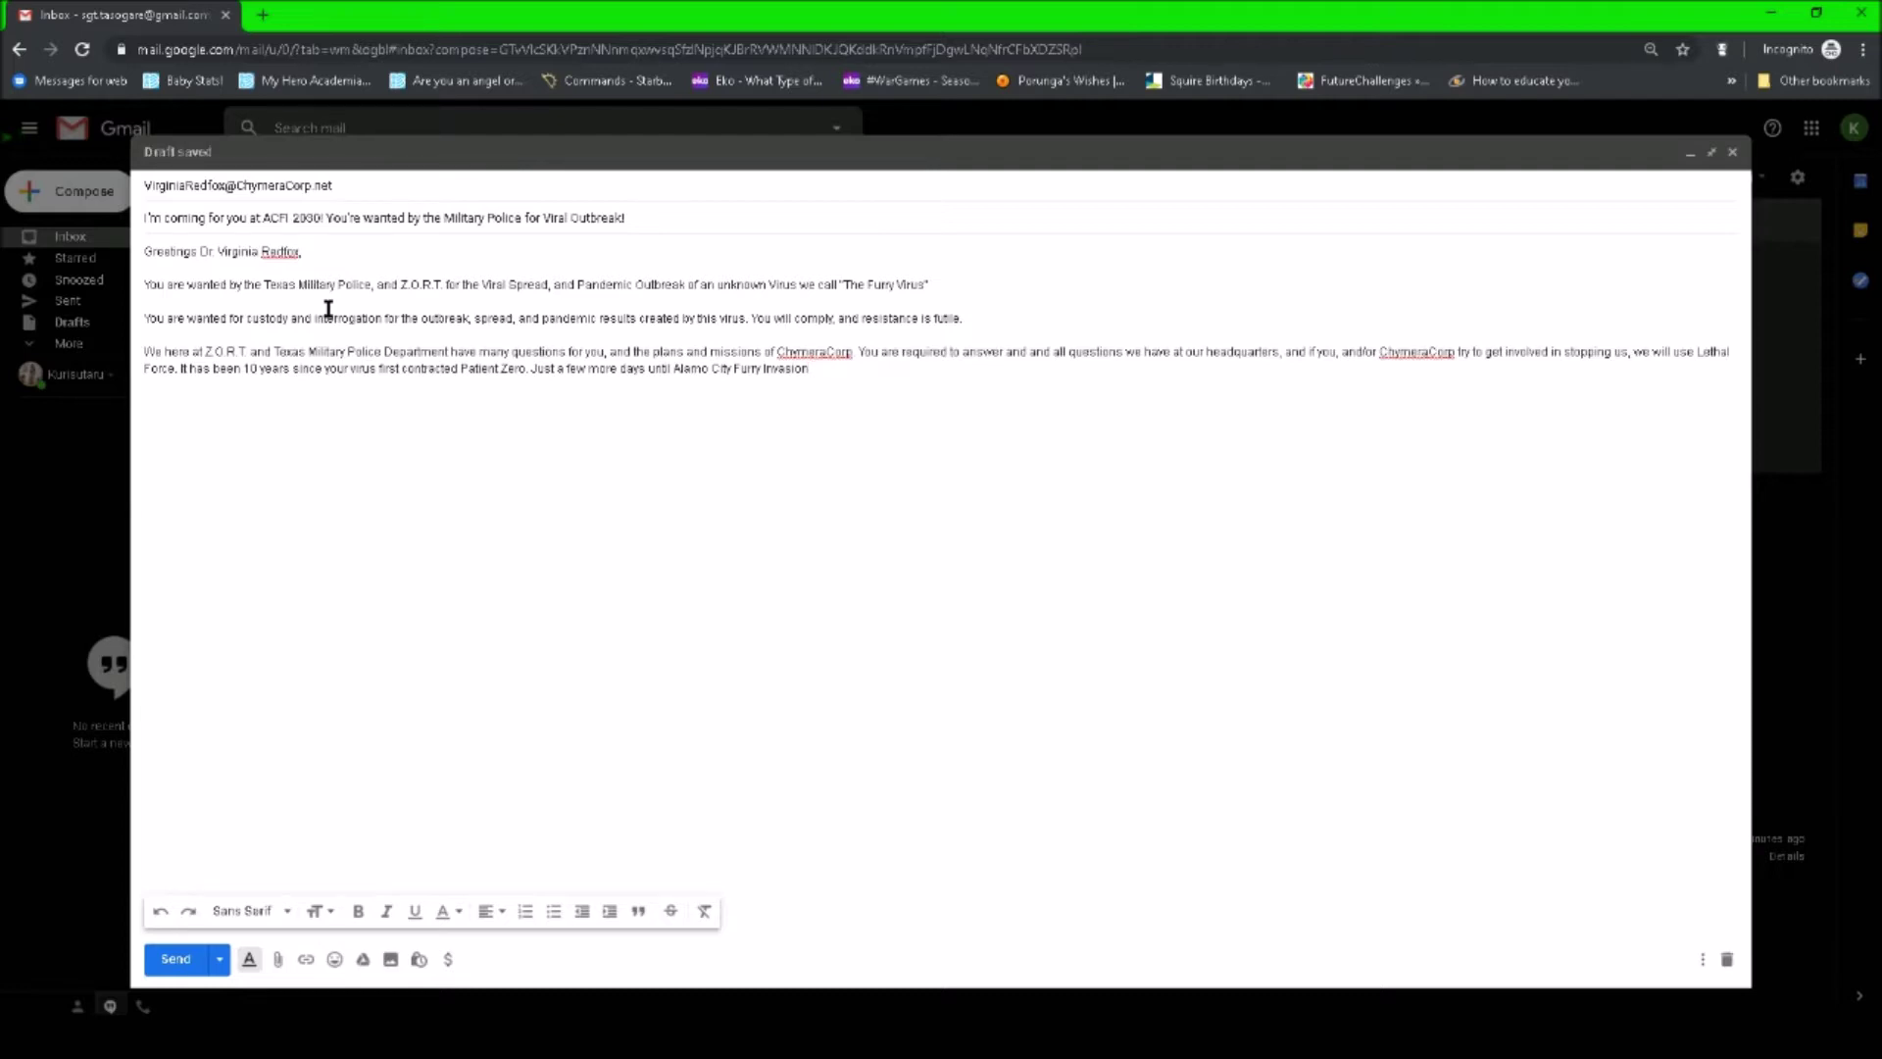
type("2030")
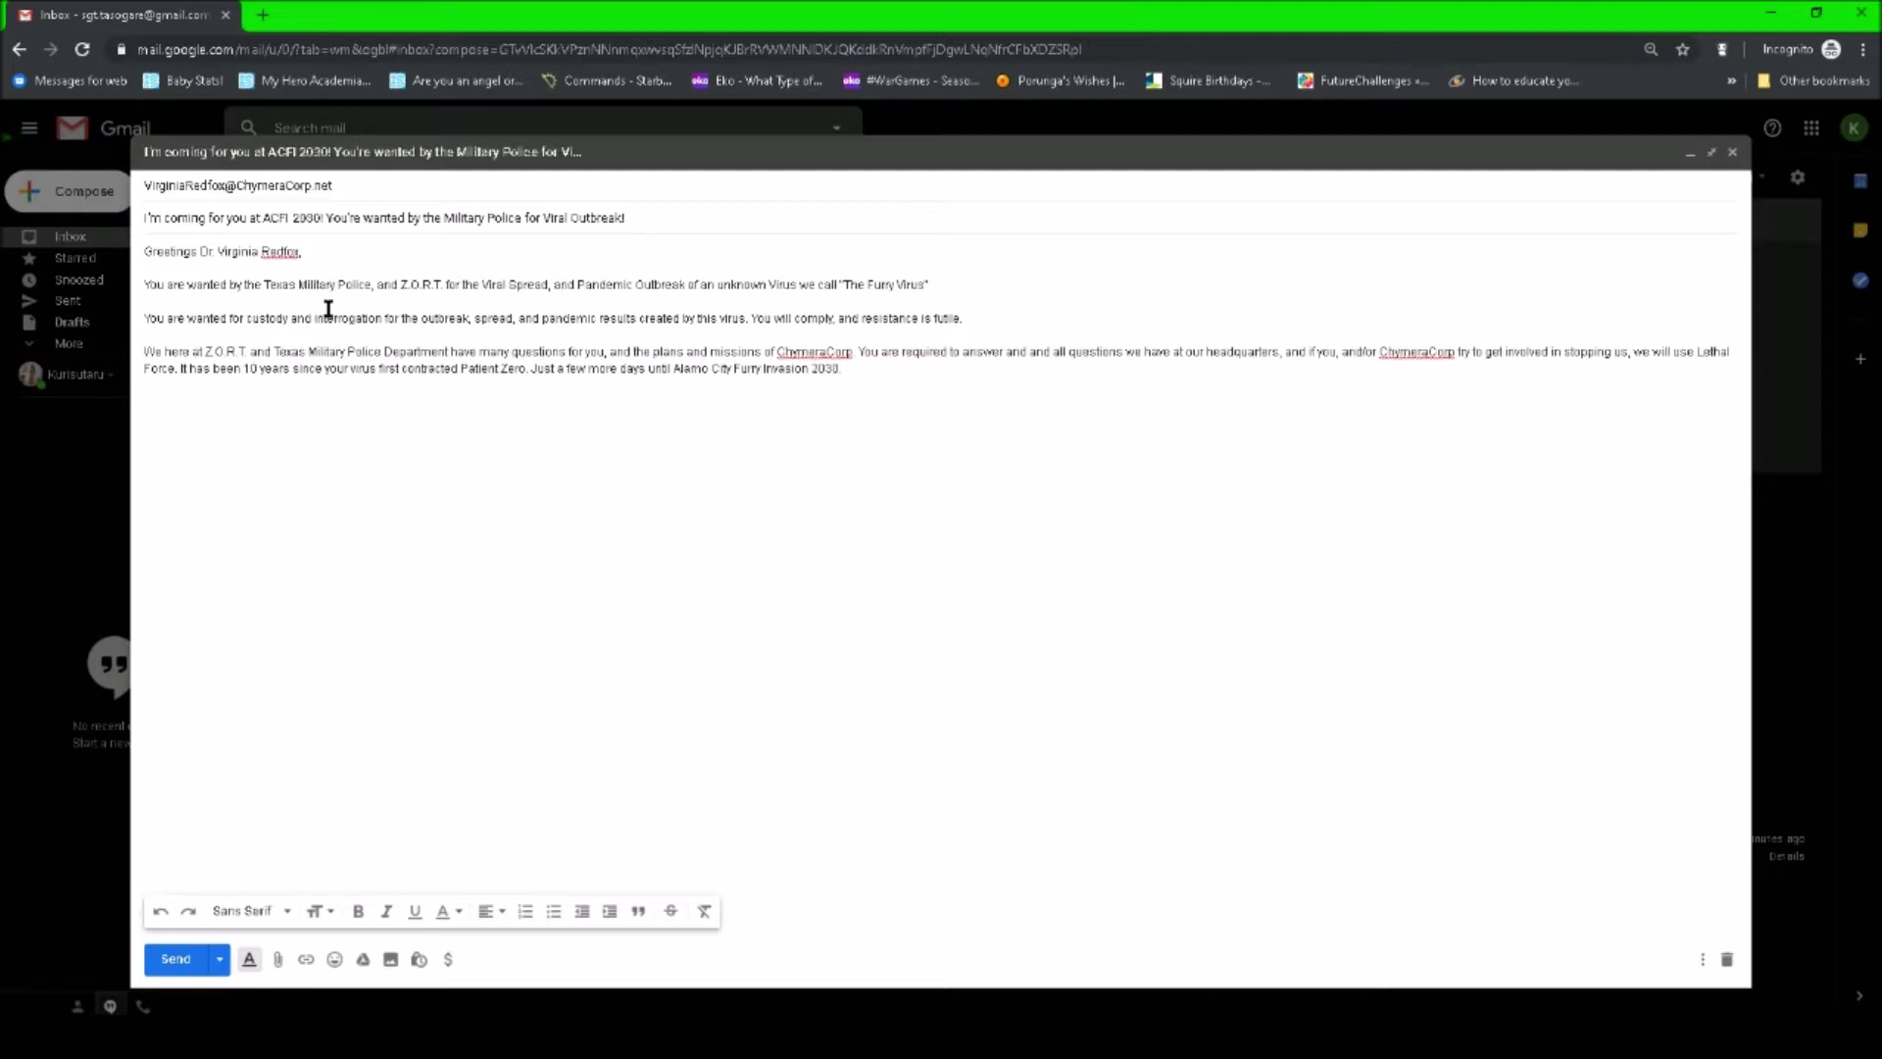
type(". There, we will discuss your company's plans, and negotiate")
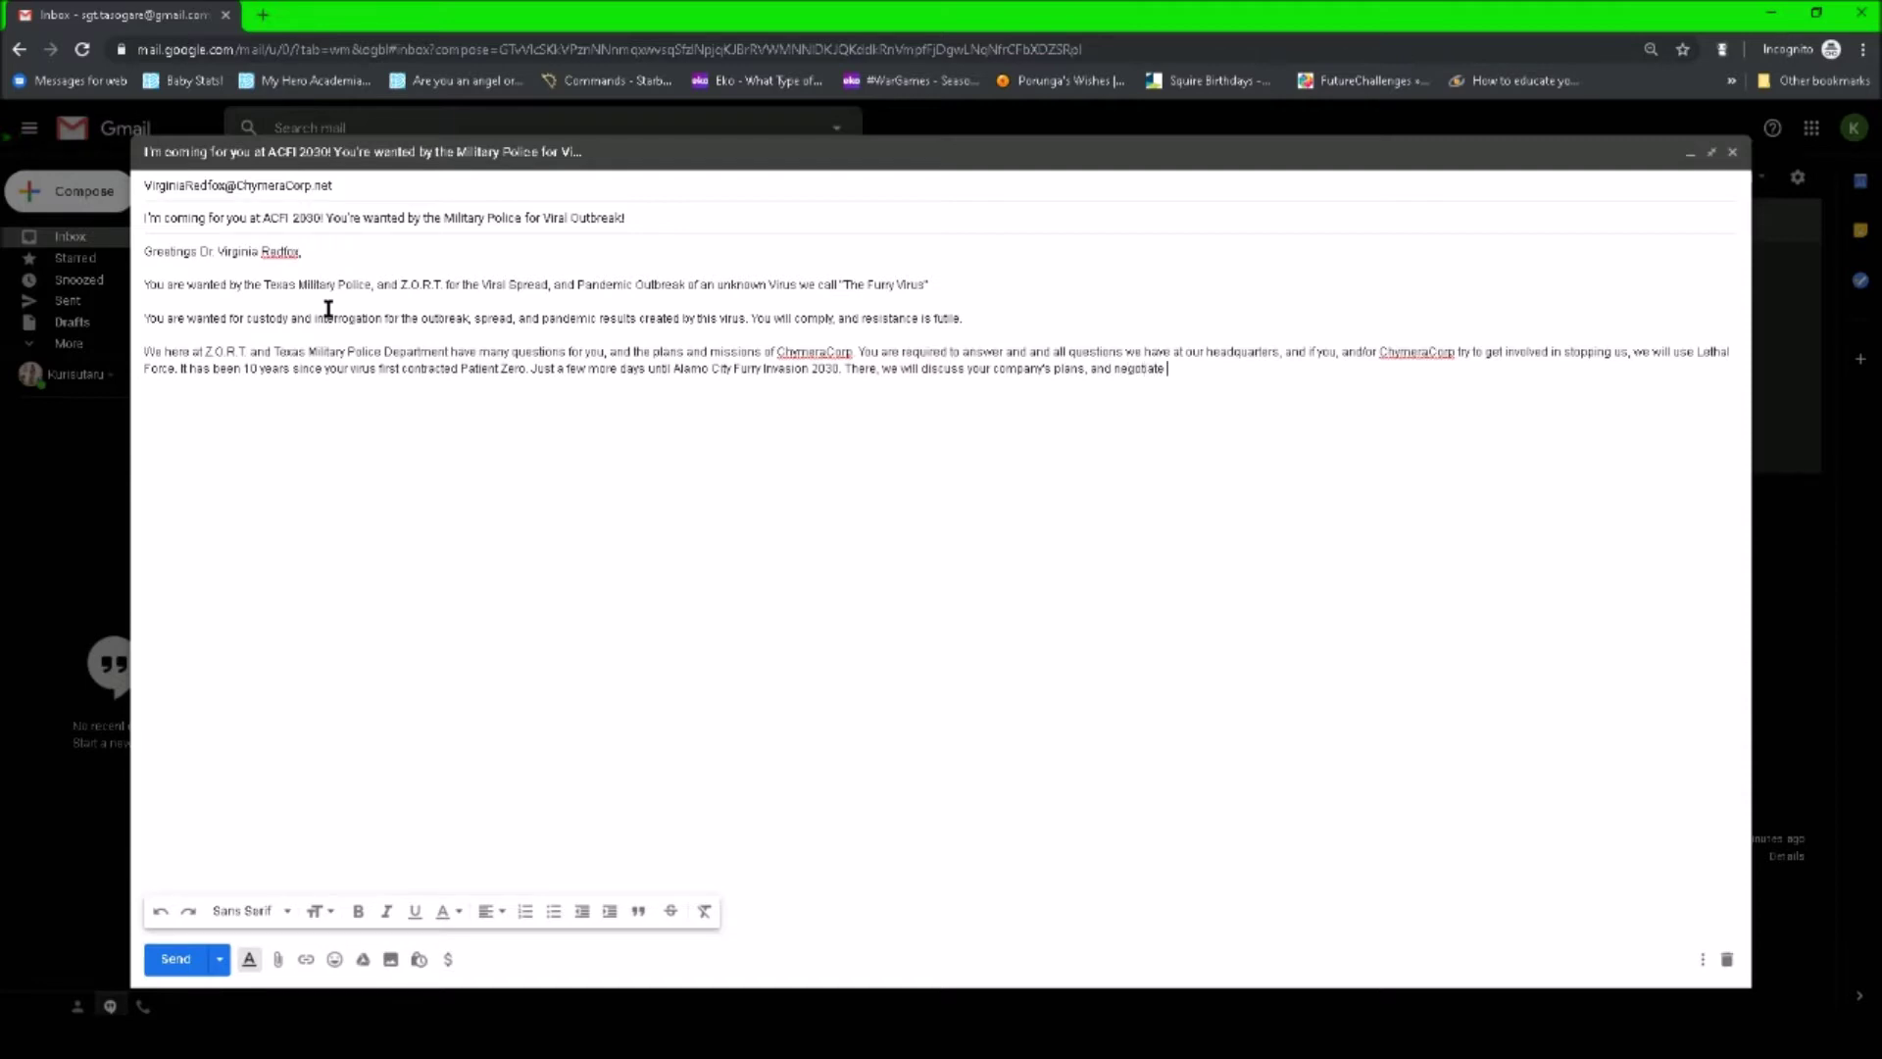
type(" any possible compromise, or")
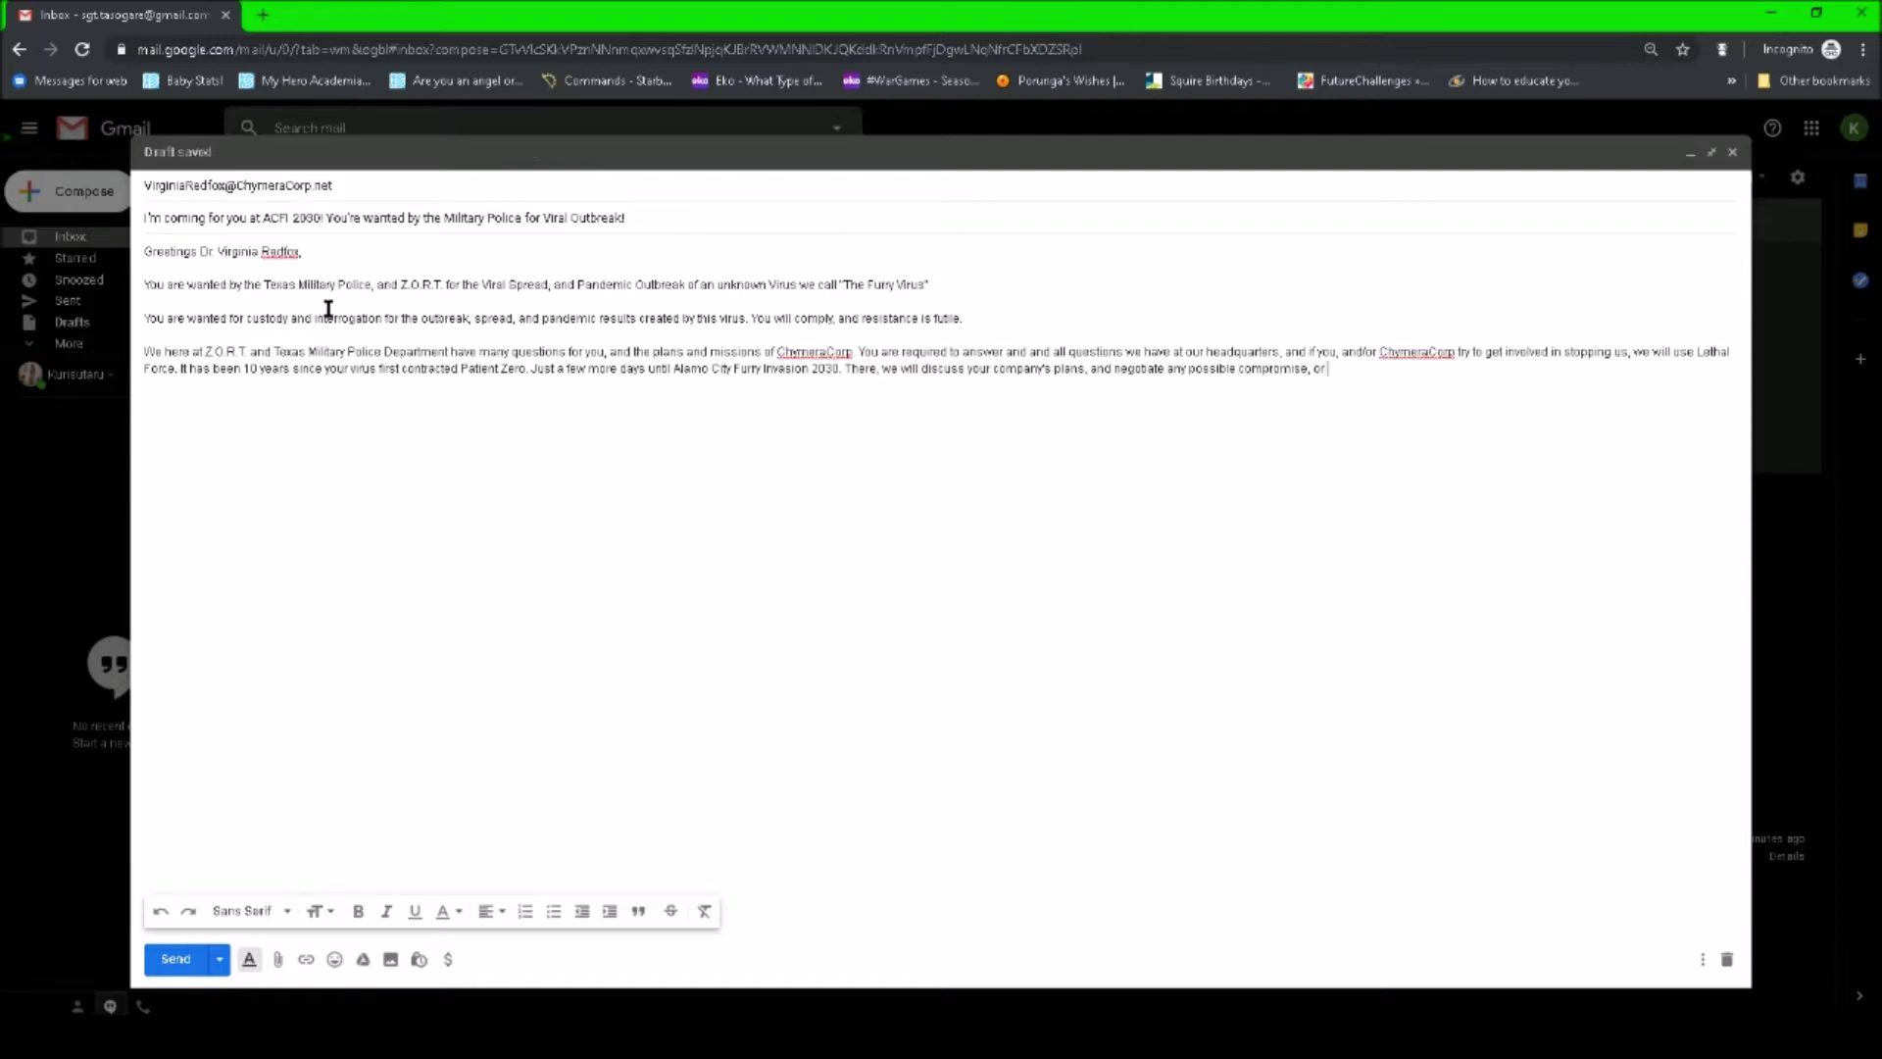
type(" cure to combat this pandemic you an")
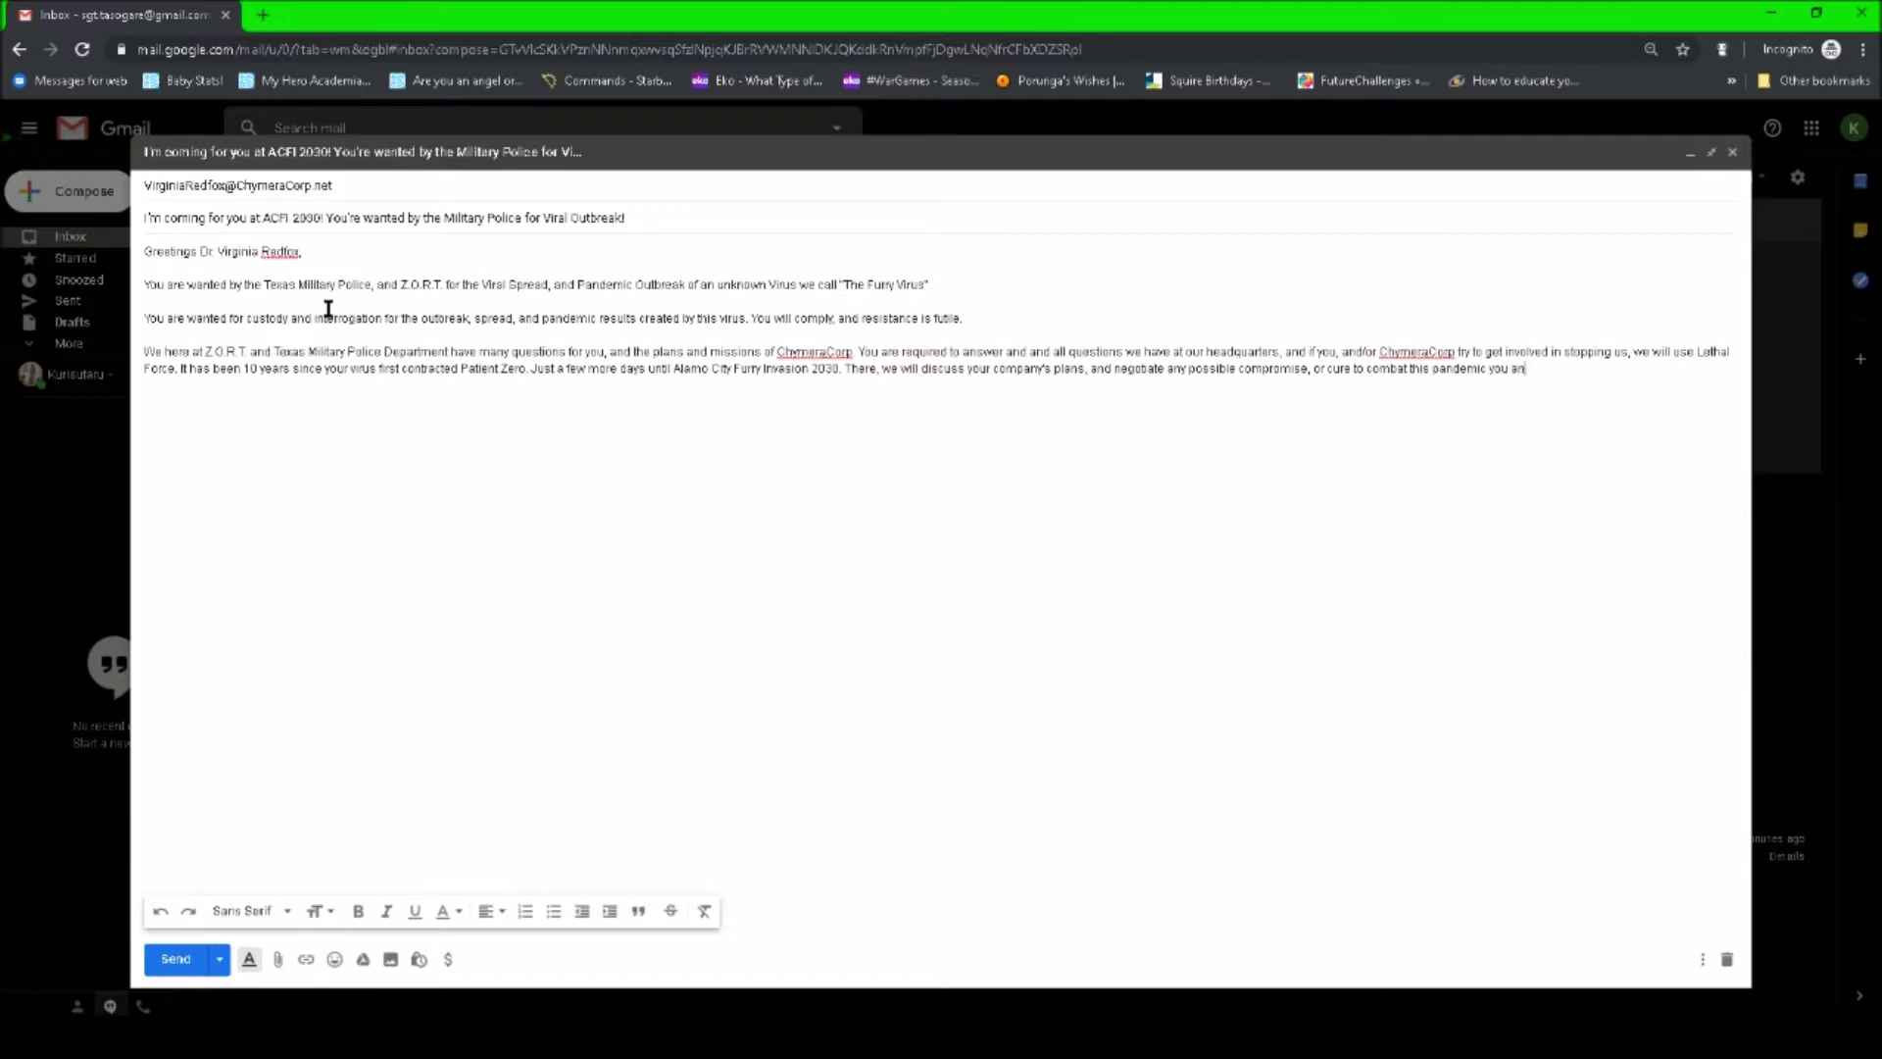
type("d ChymeraCorp")
type(" have sta")
type("rted.  ")
type("This is n")
type("ot")
type(" a warning")
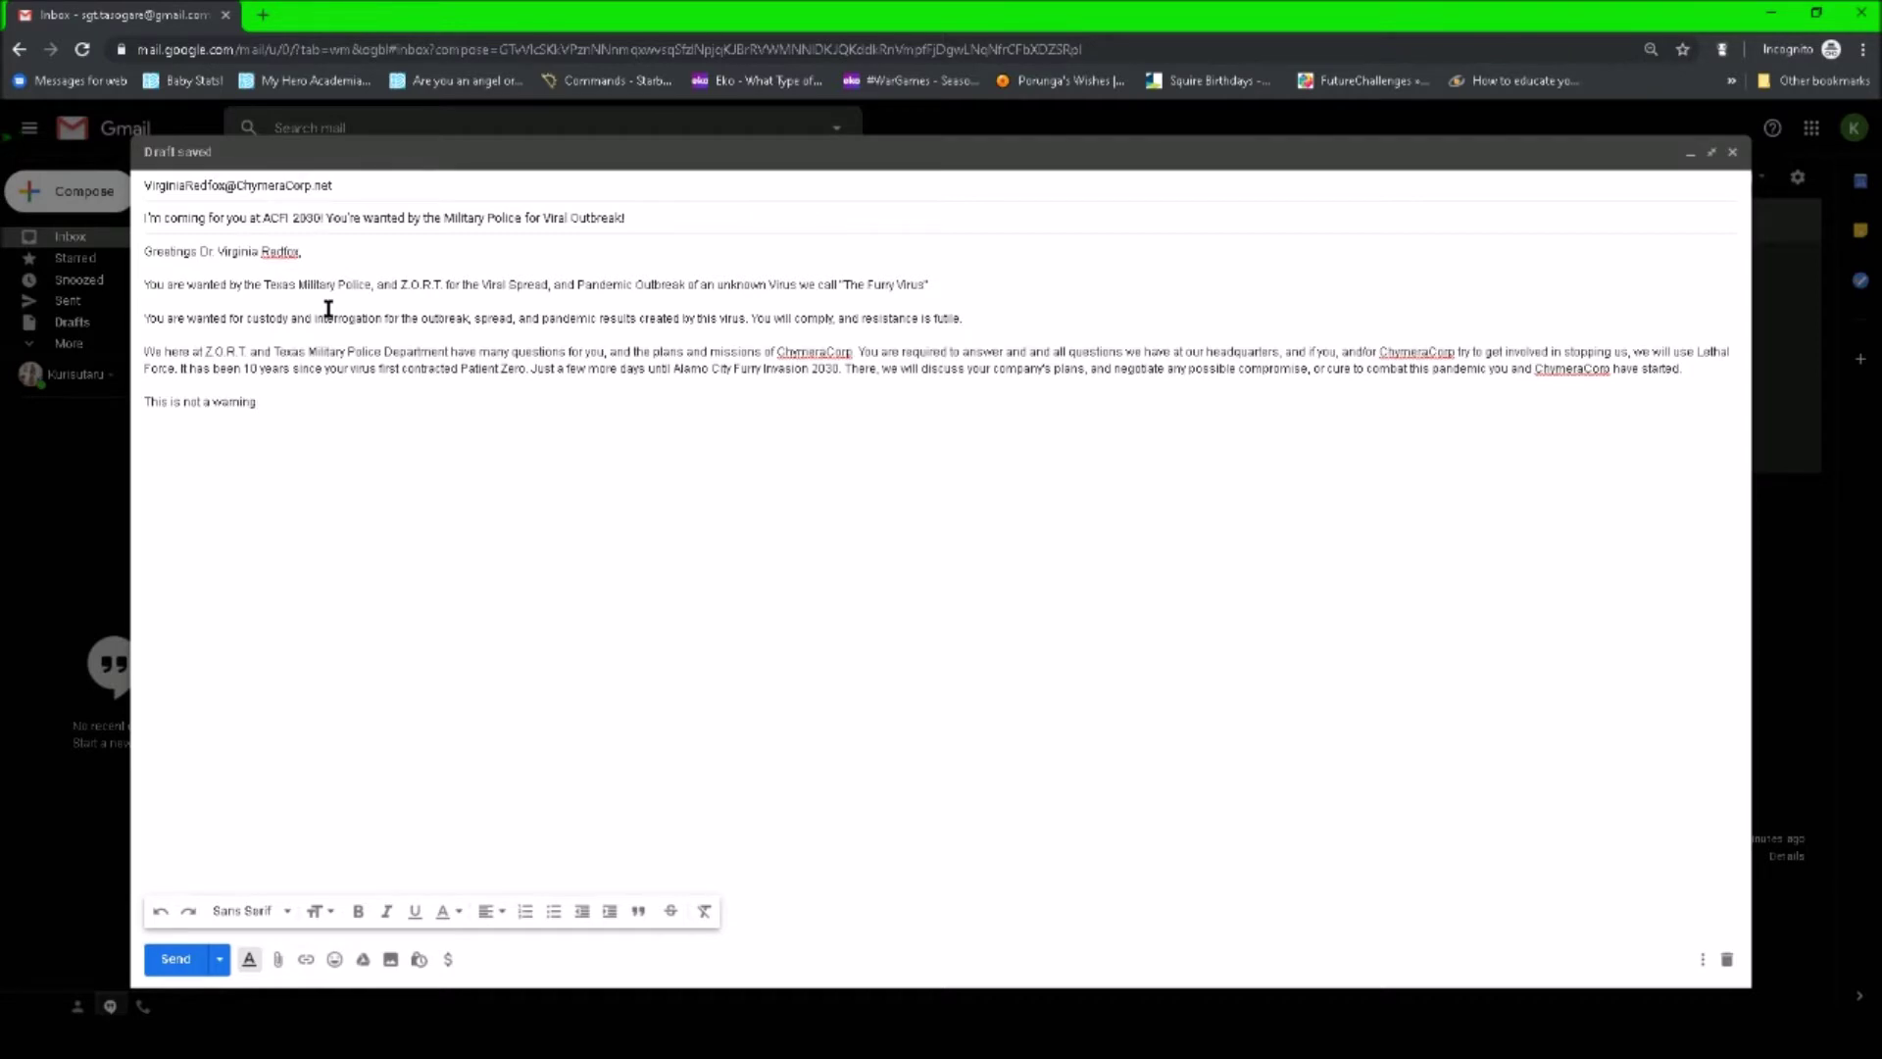
type(". Resist us, and we")
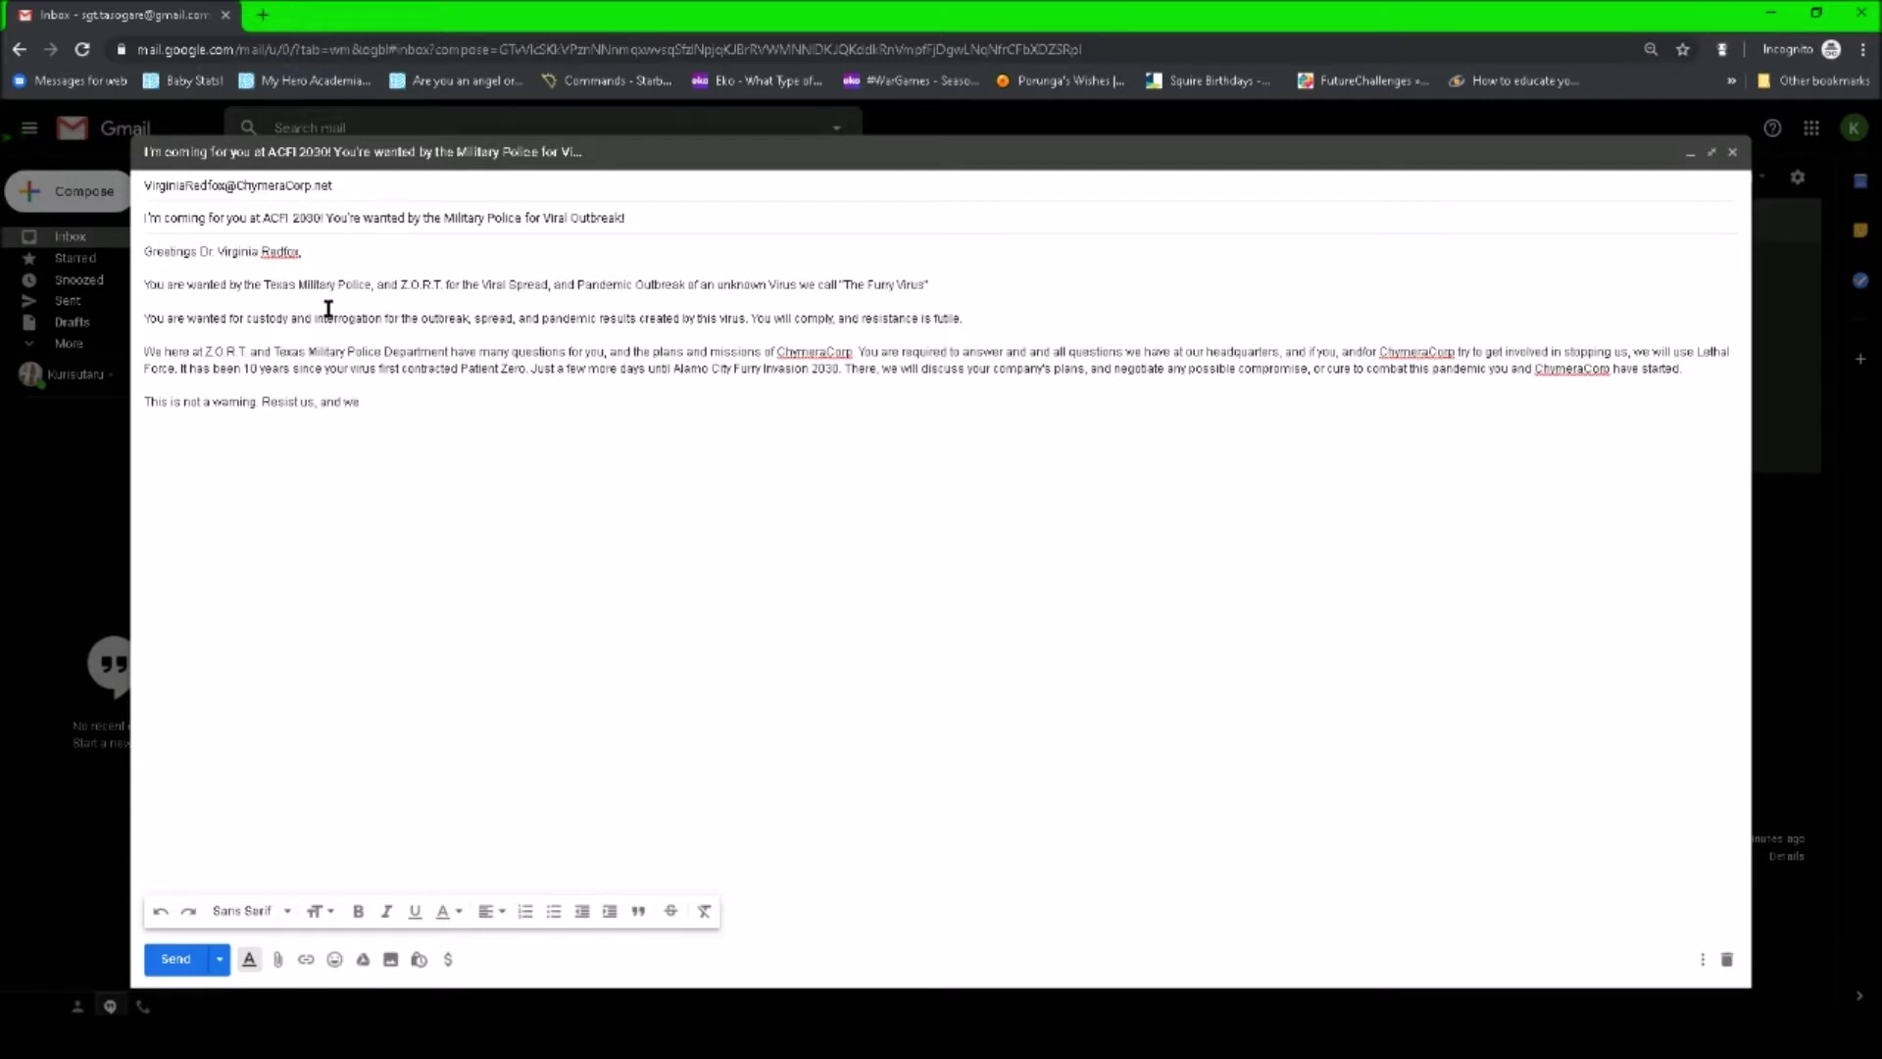
type(" will be forced to act")
type(" WE DO NOT WISH TO")
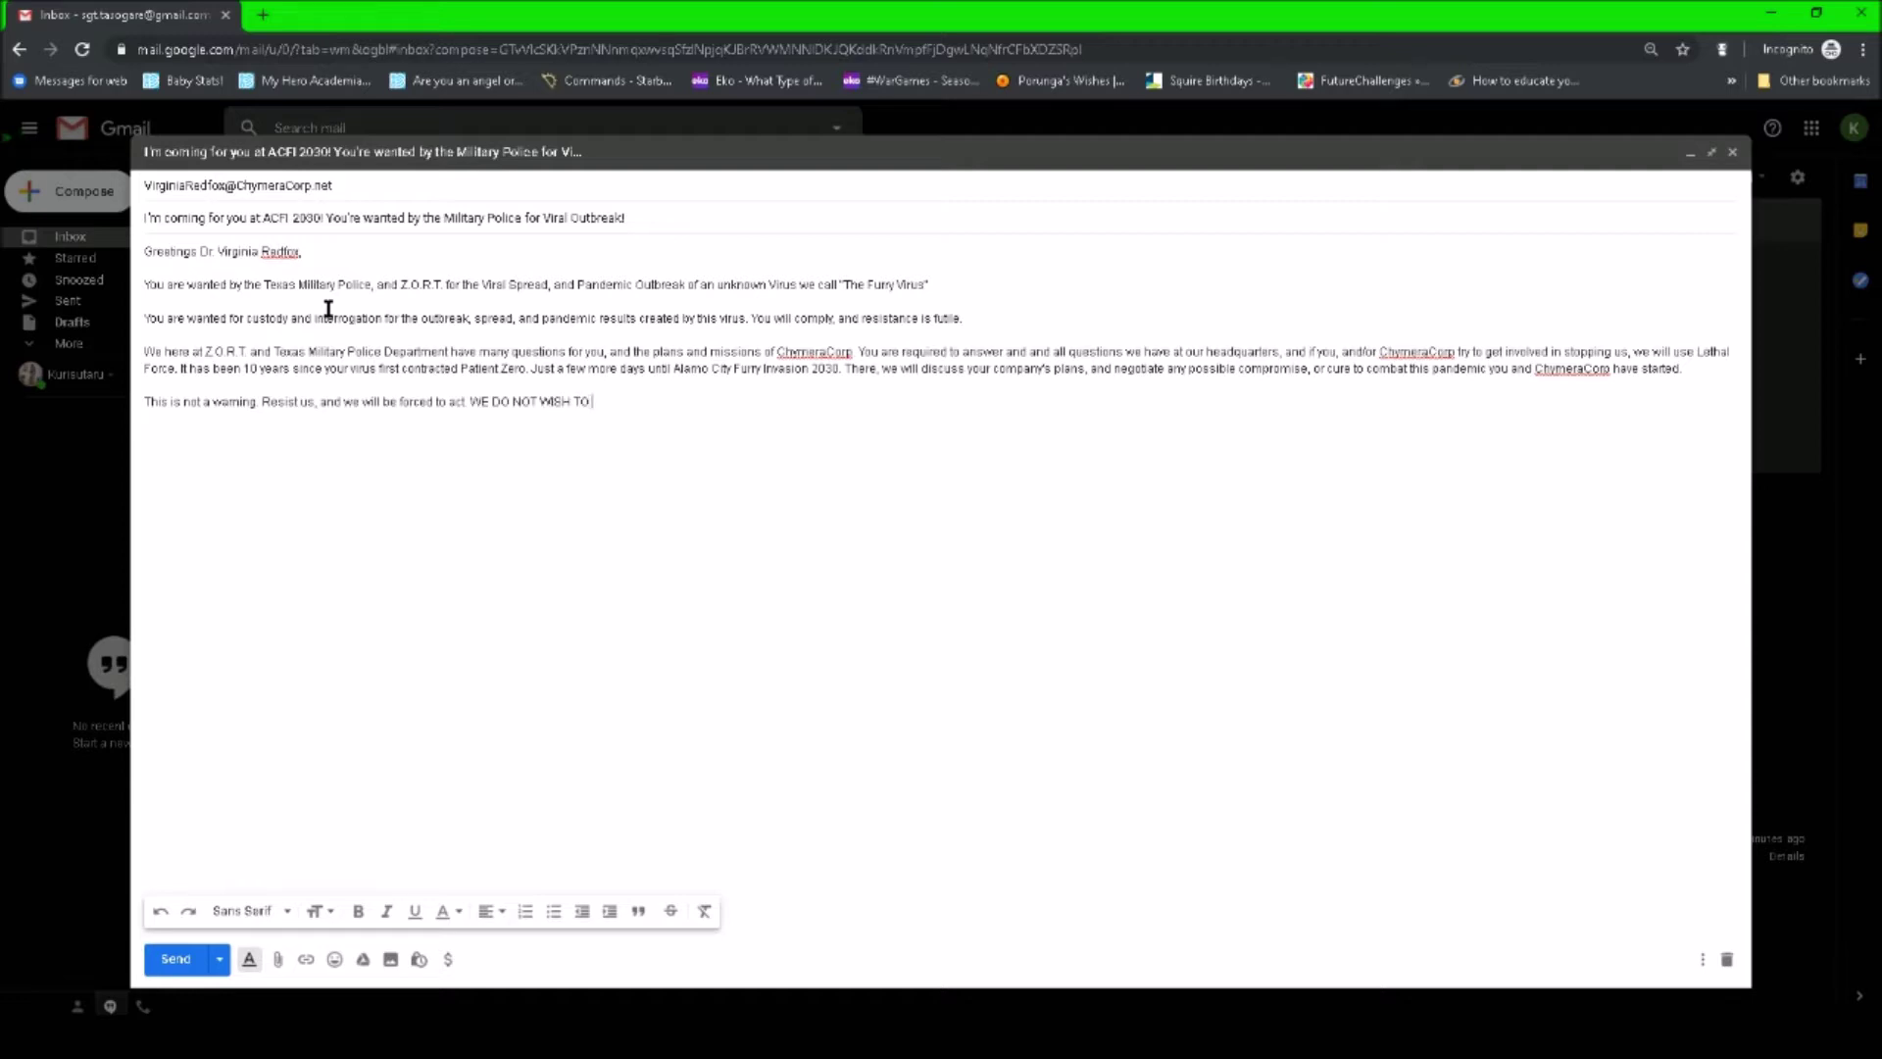
type(" K")
- End the paragraph with 'BUT WE WILL INVADE IF WE MUST', replacing the word 'MURDER'
type("LL")
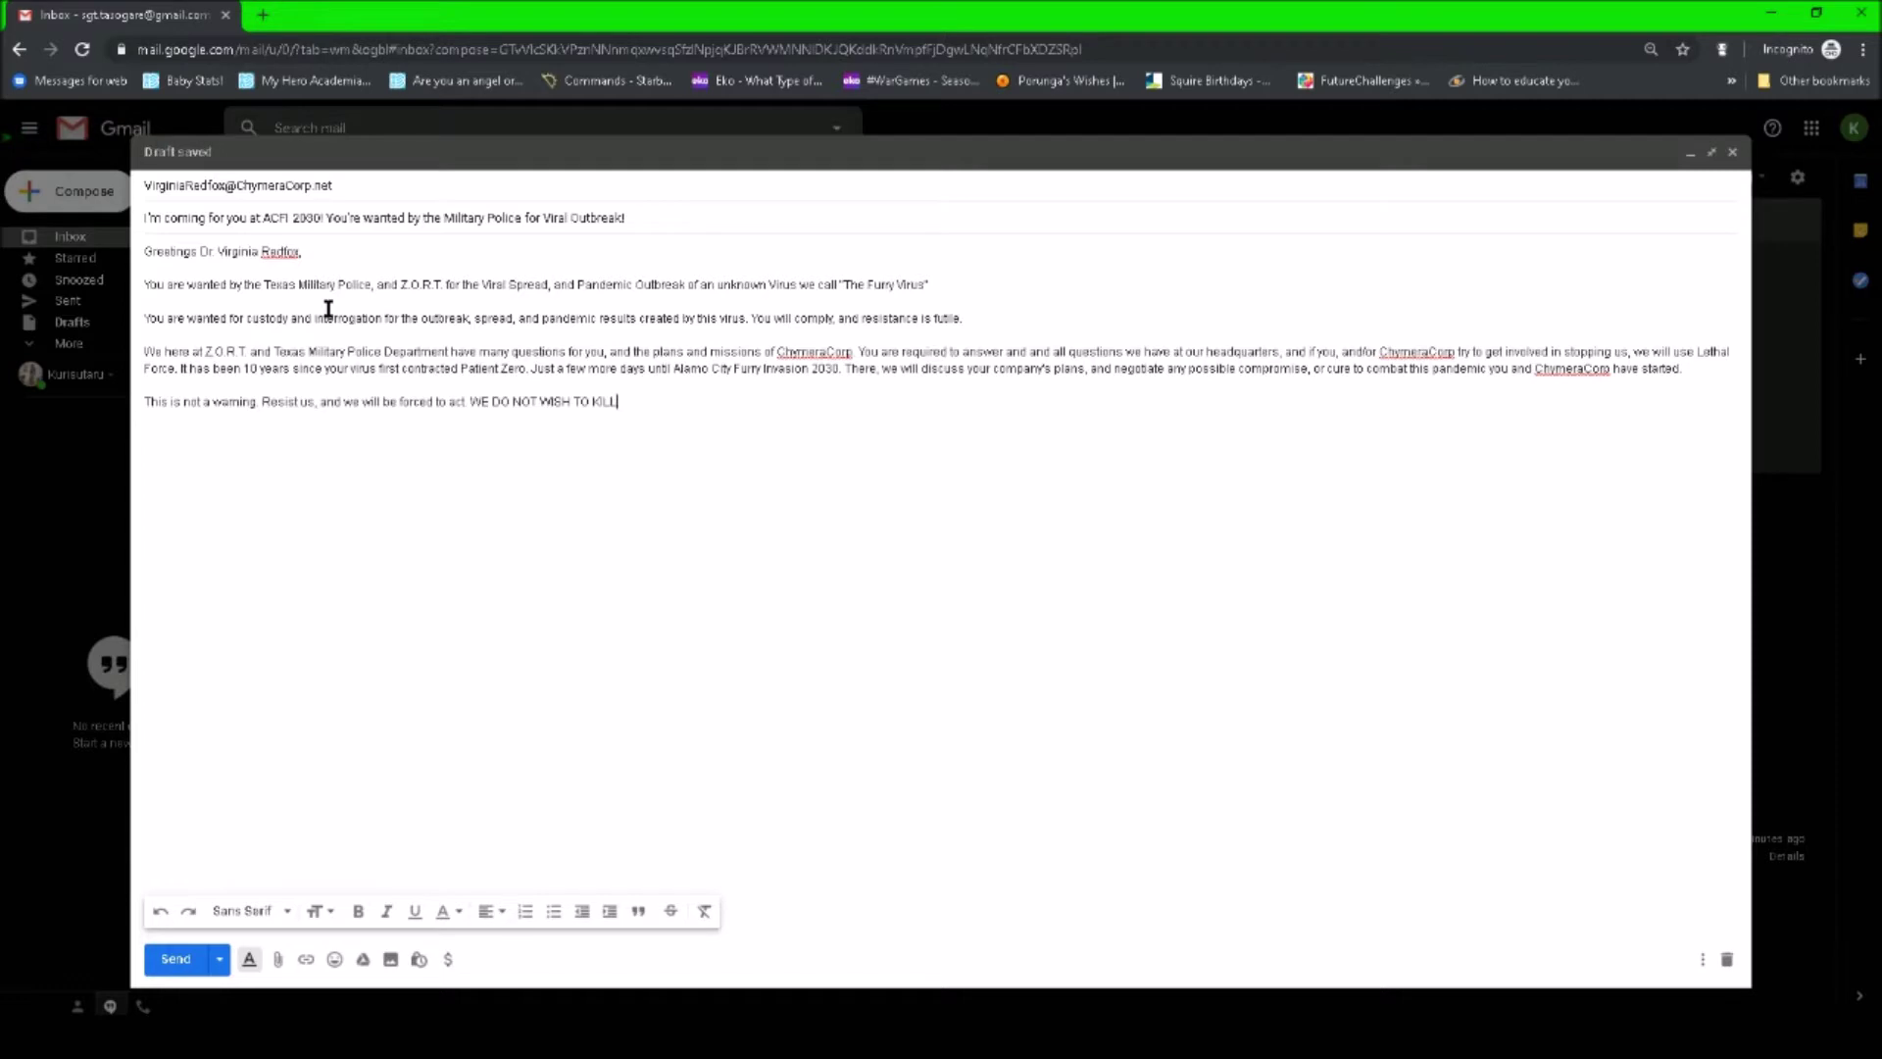
type(", BUT WE WILL MURDE")
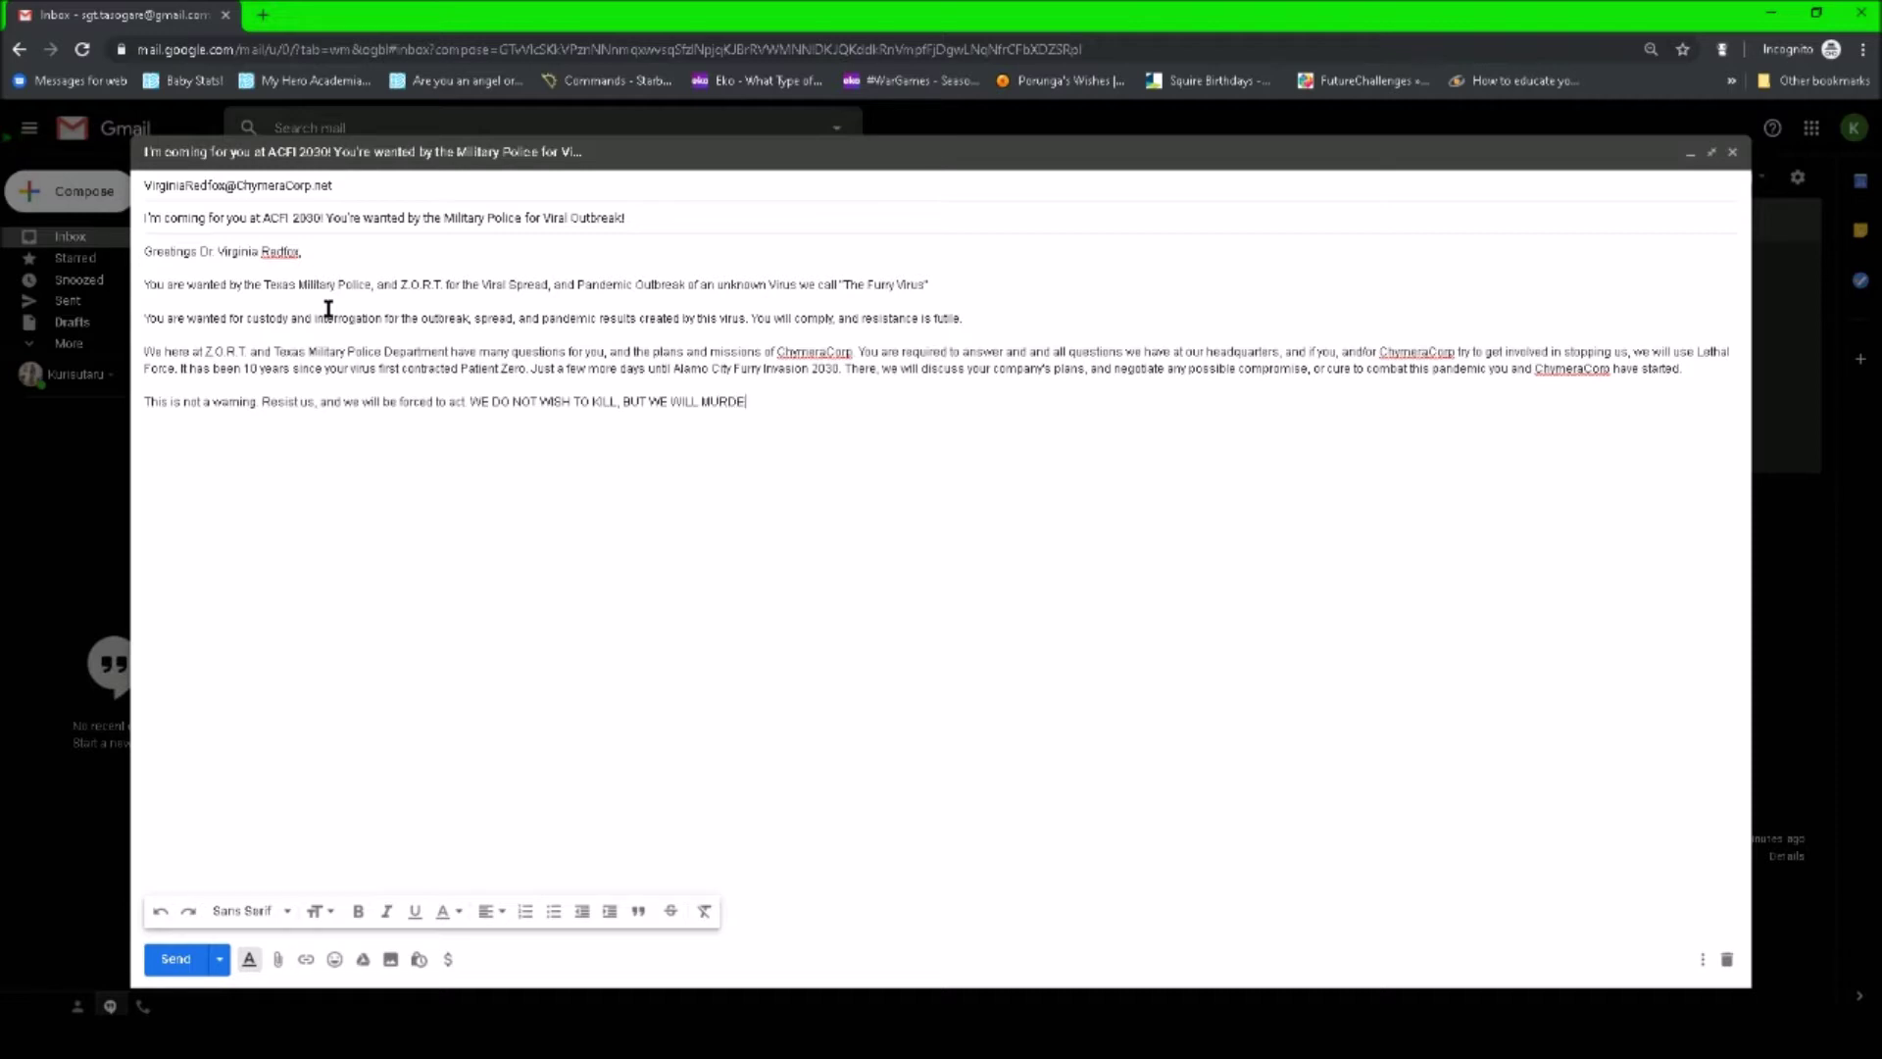
type("R IF")
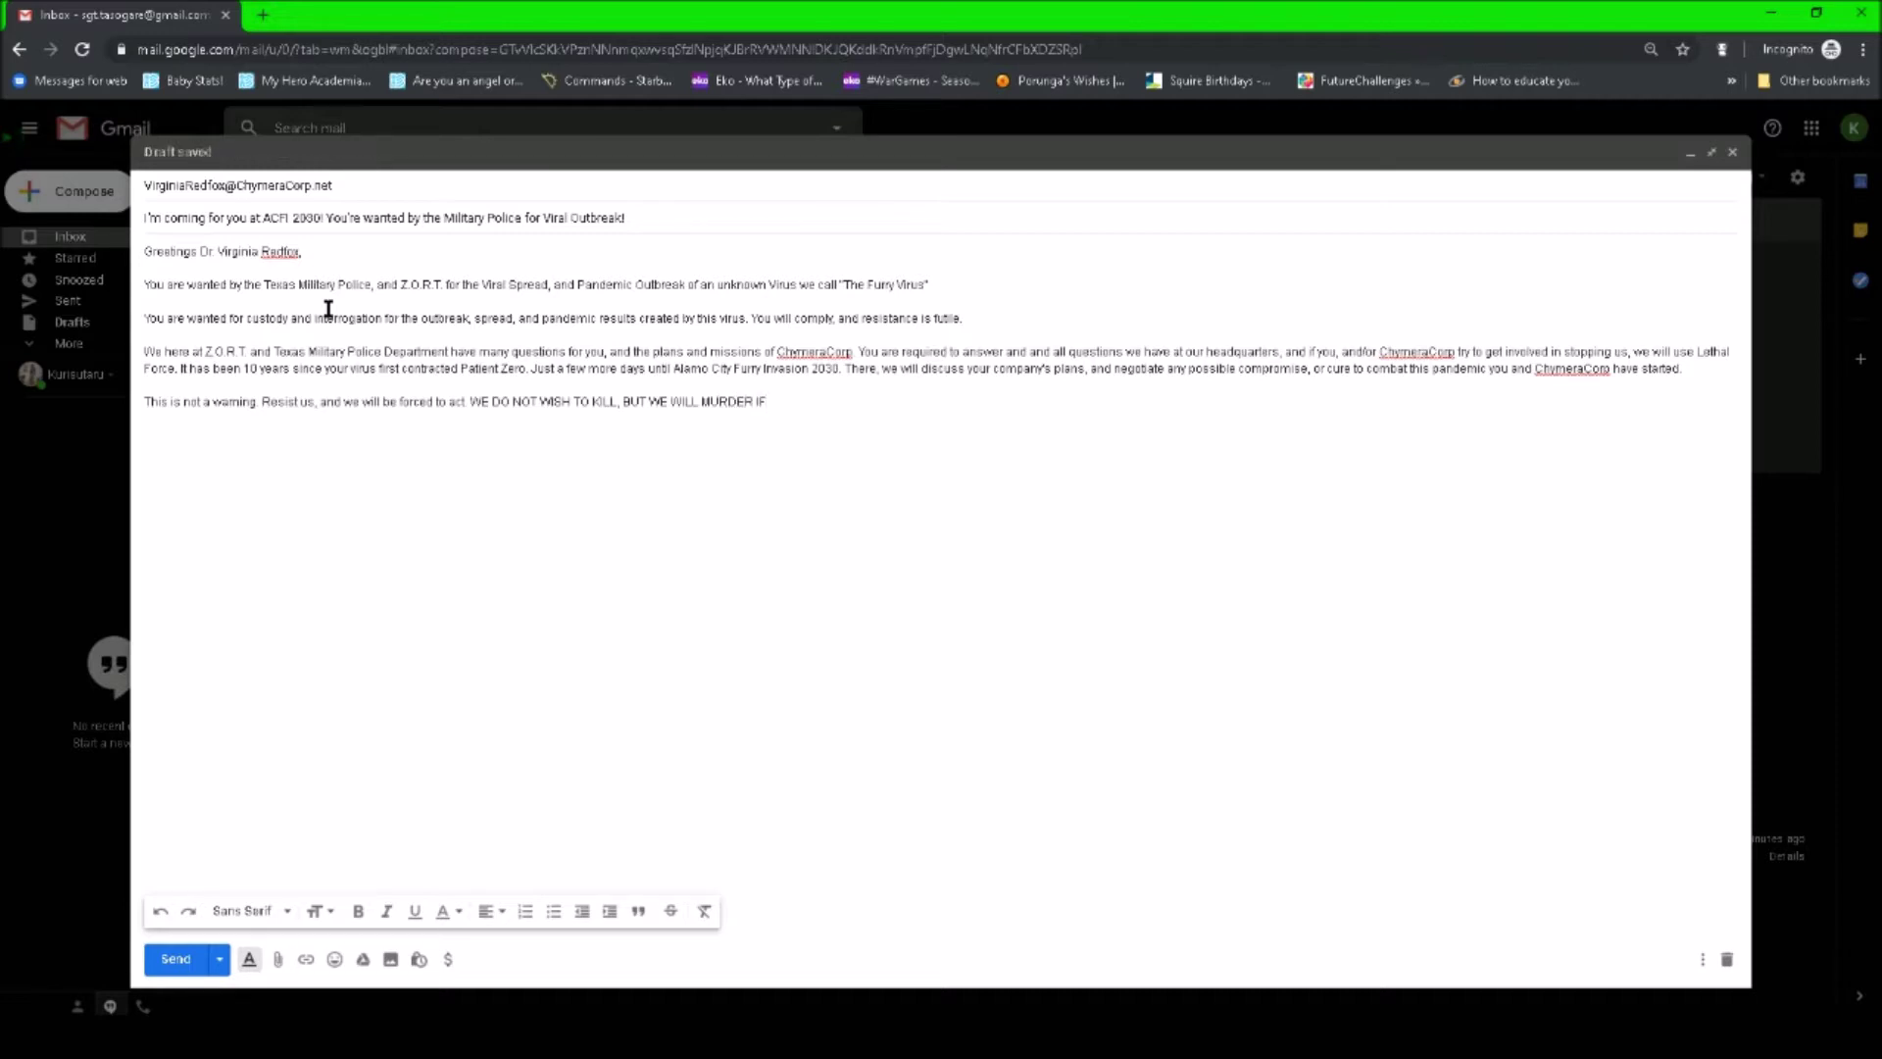
key("BackSpace")
key("BackSpace")
key("BackSpace")
key("BackSpace")
key("BackSpace")
key("BackSpace")
key("BackSpace")
type("INVADE")
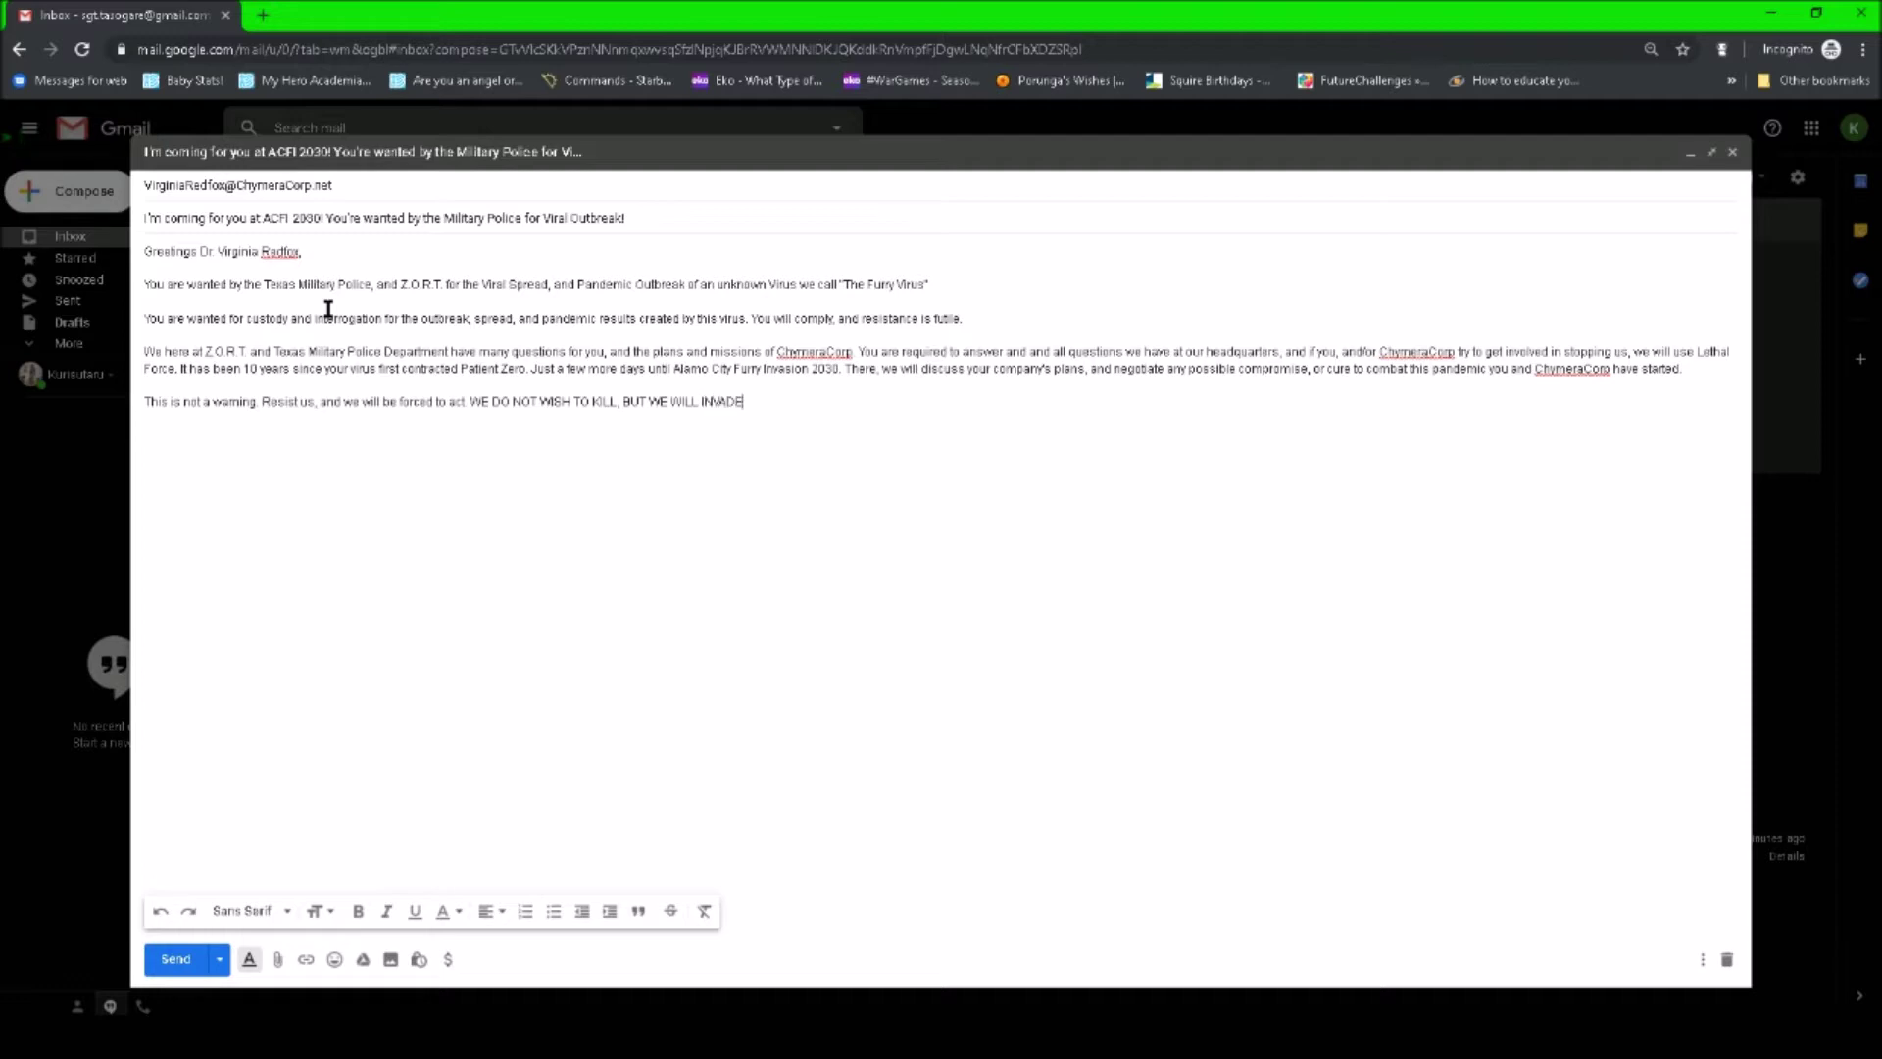
type(" IF WE MUS")
type("T")
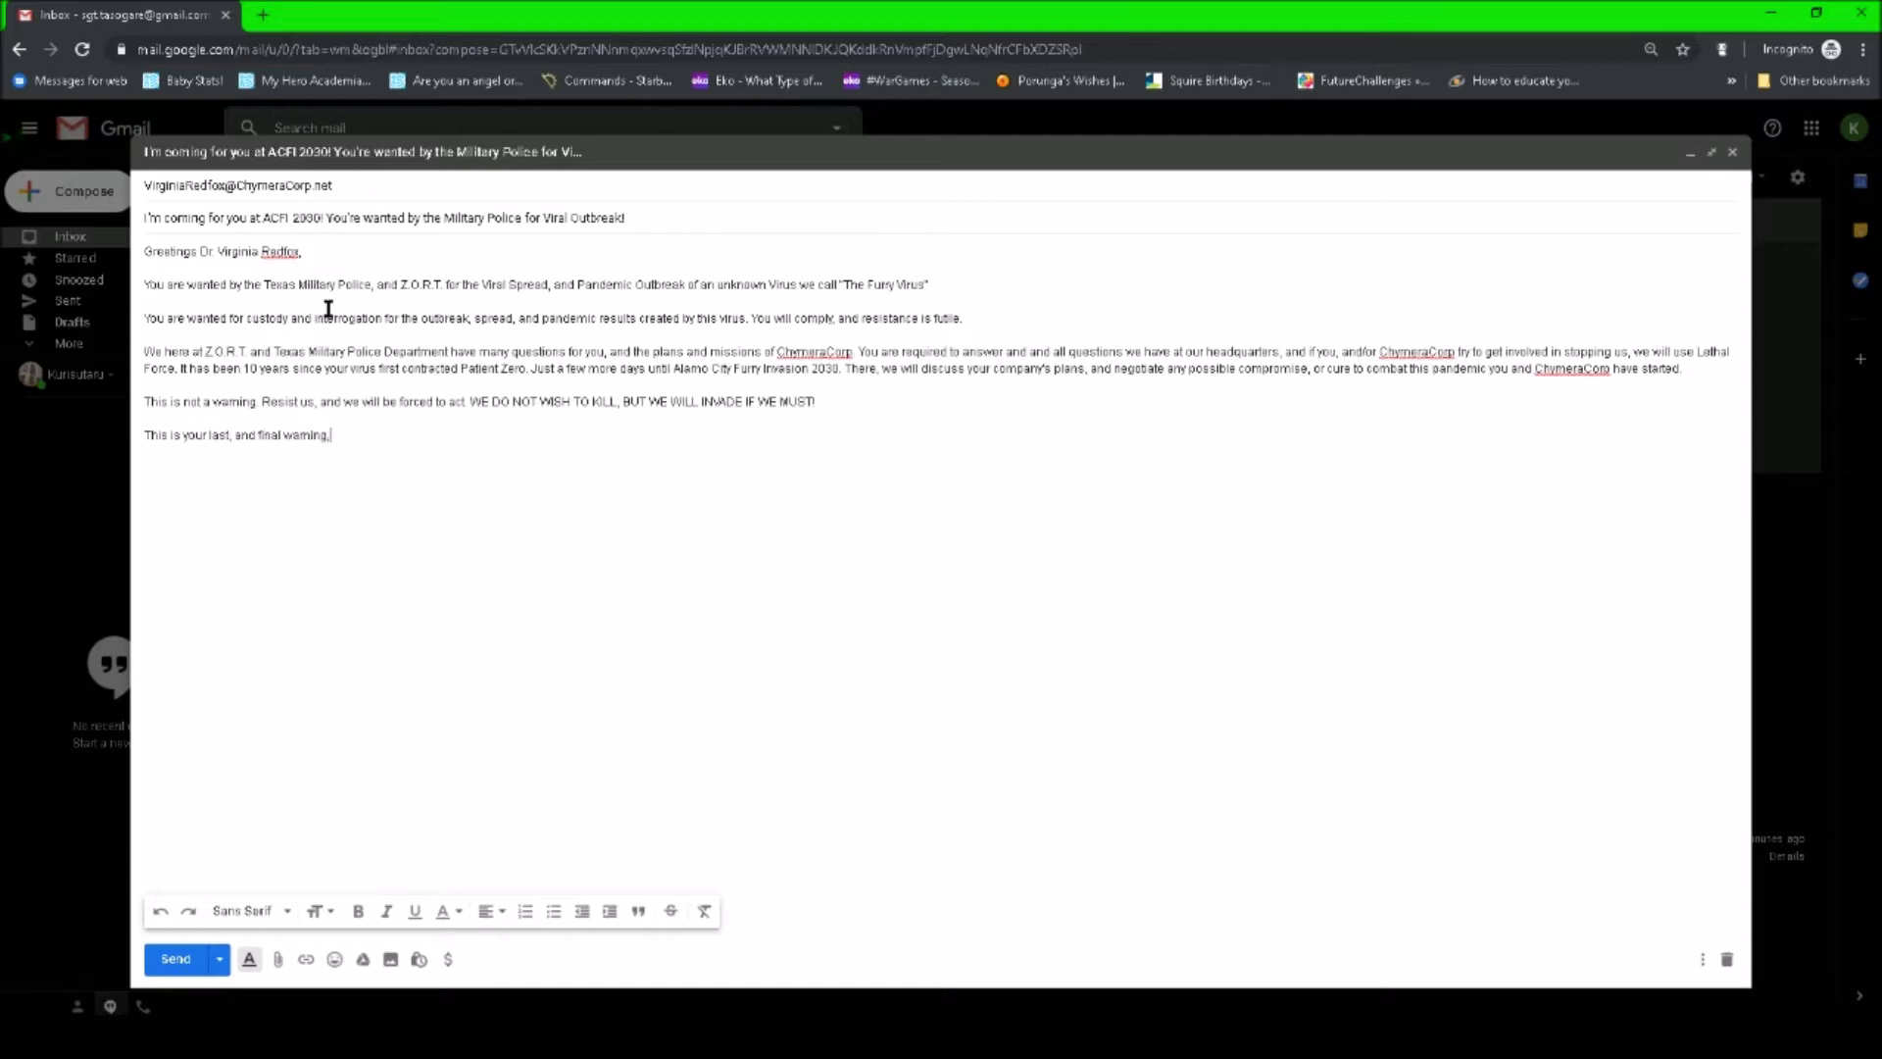
- Add the sign-off 'This is your last, and final warning,' followed by the sender's name
key("Return")
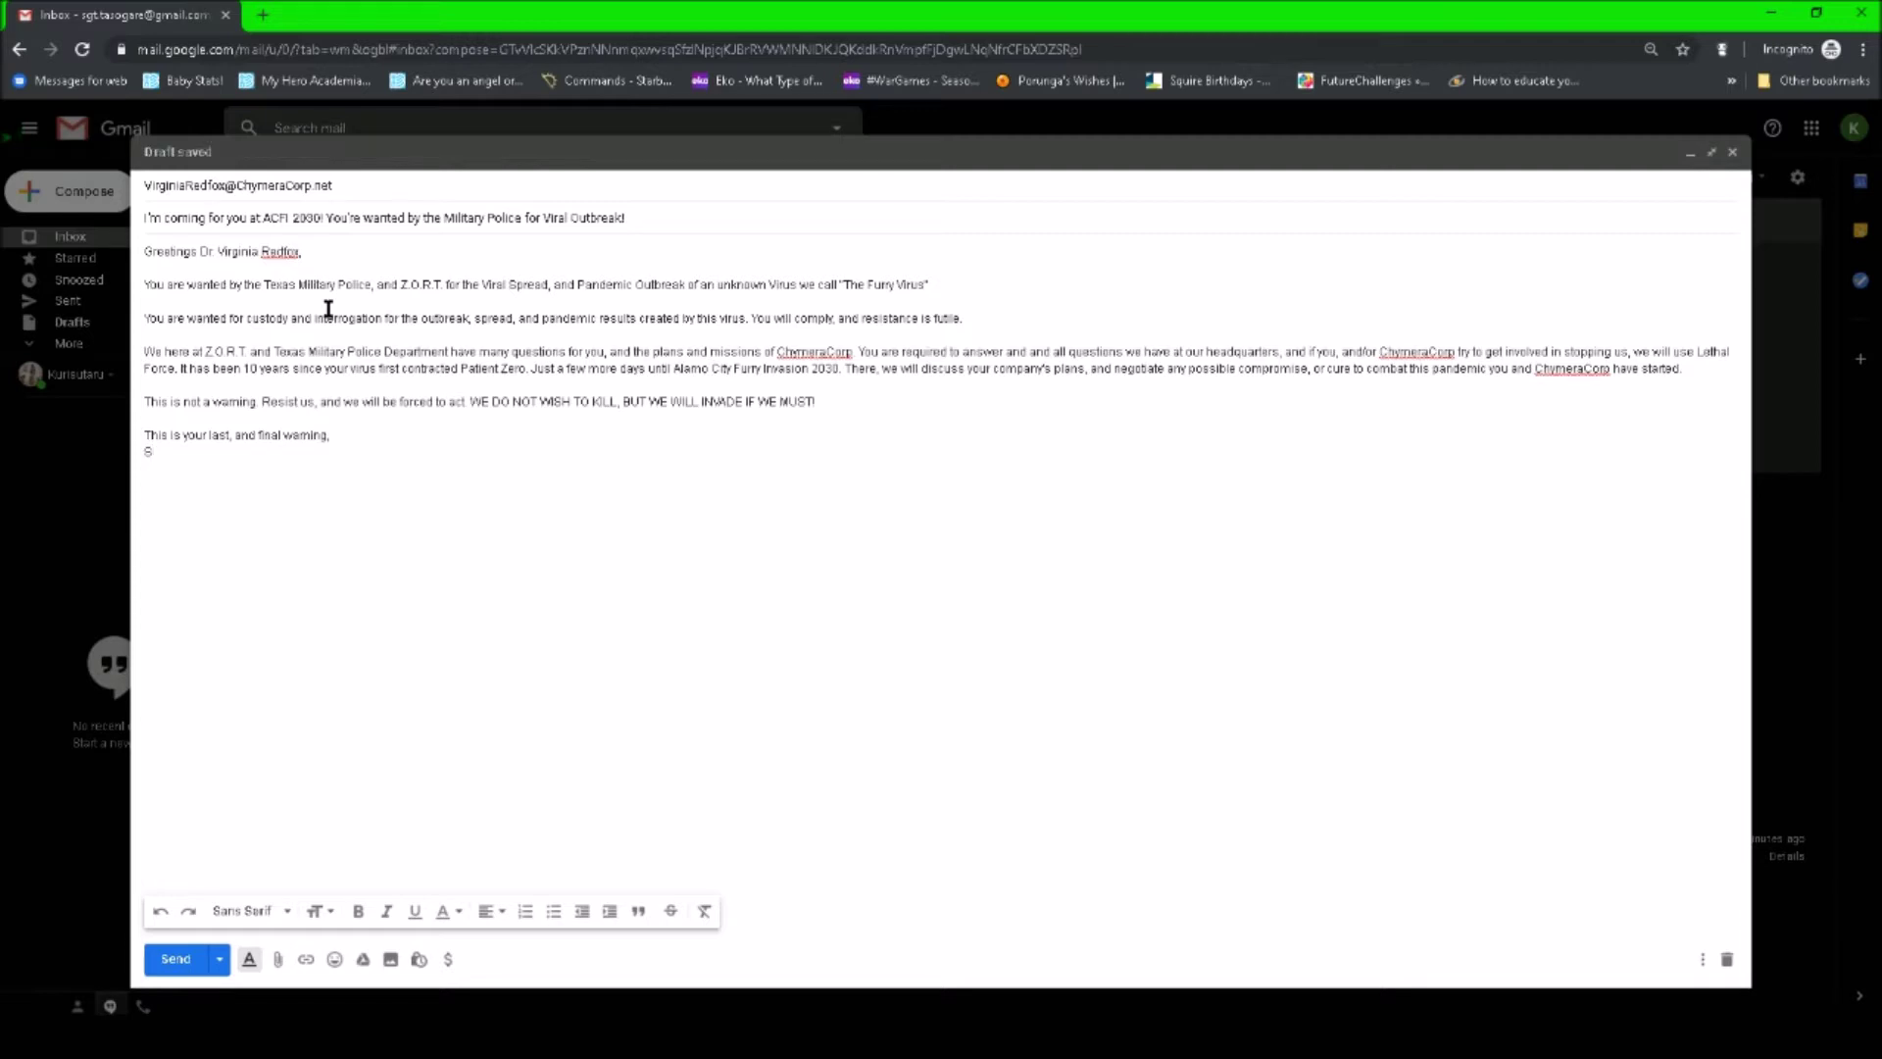
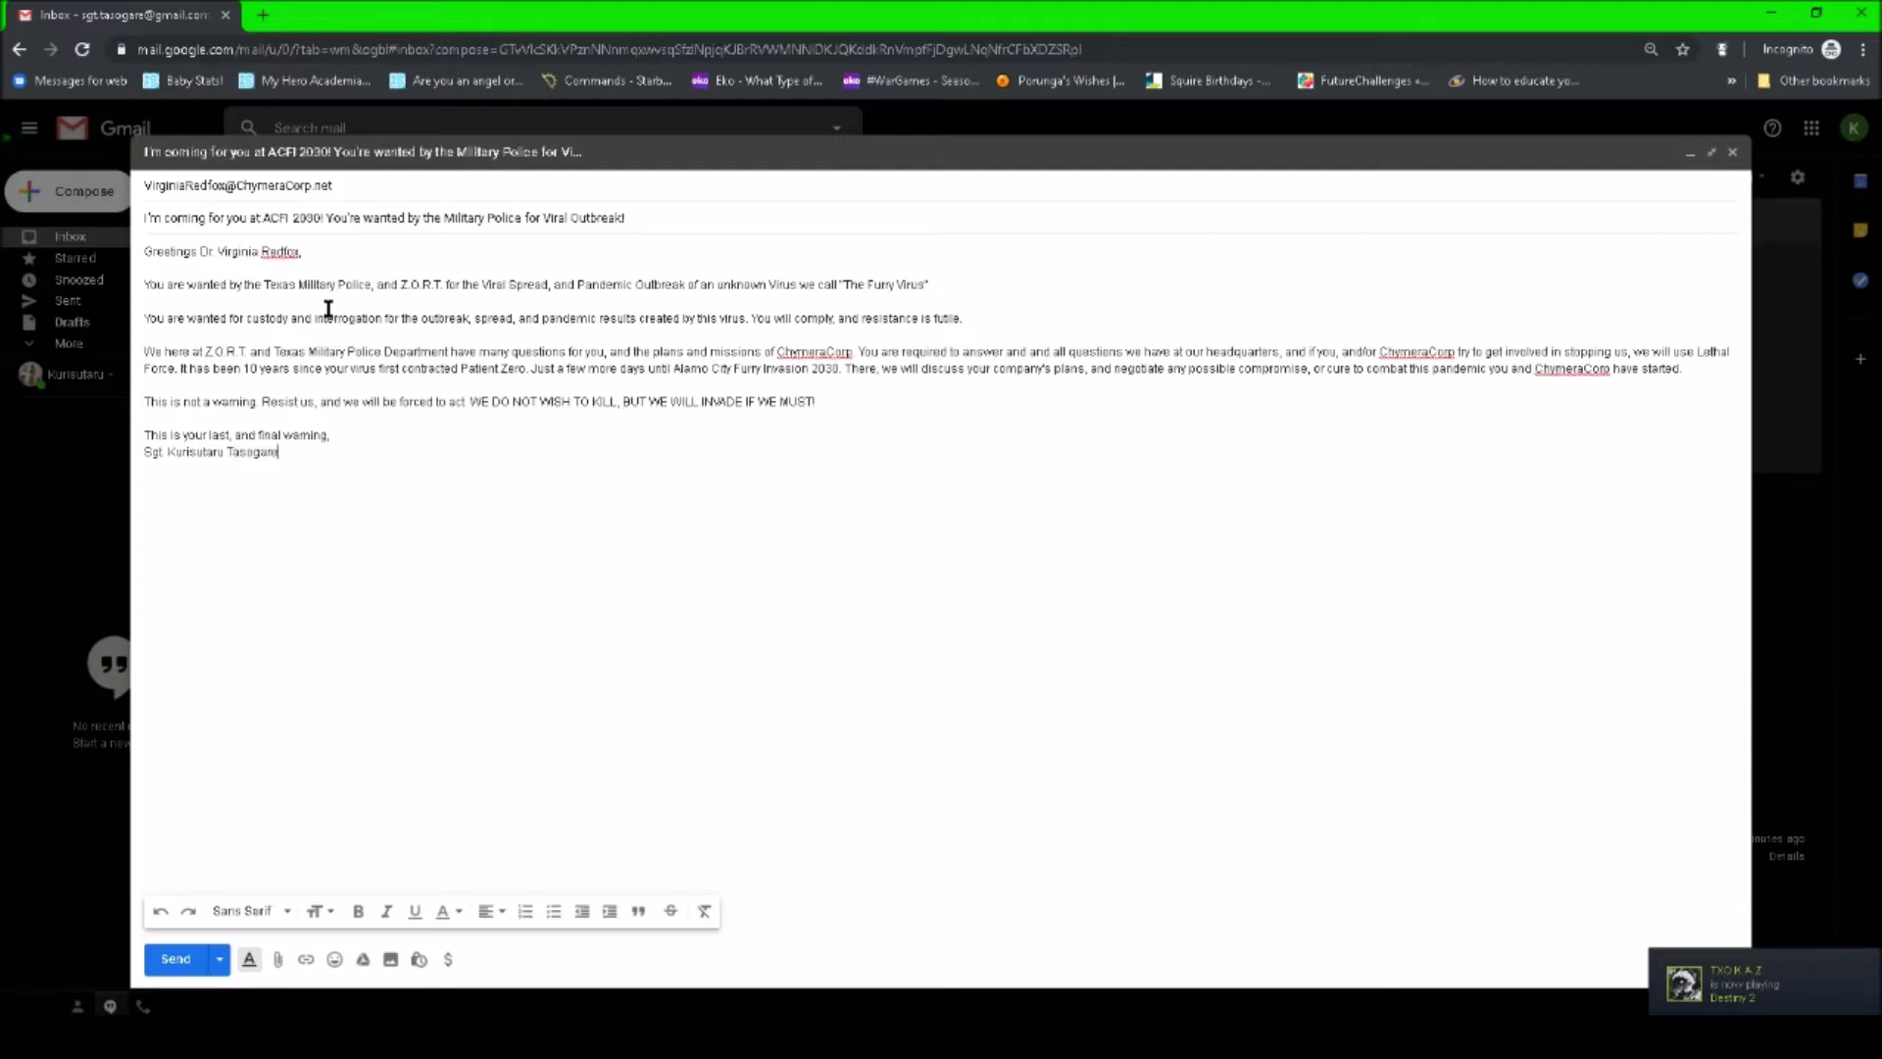
key("Return")
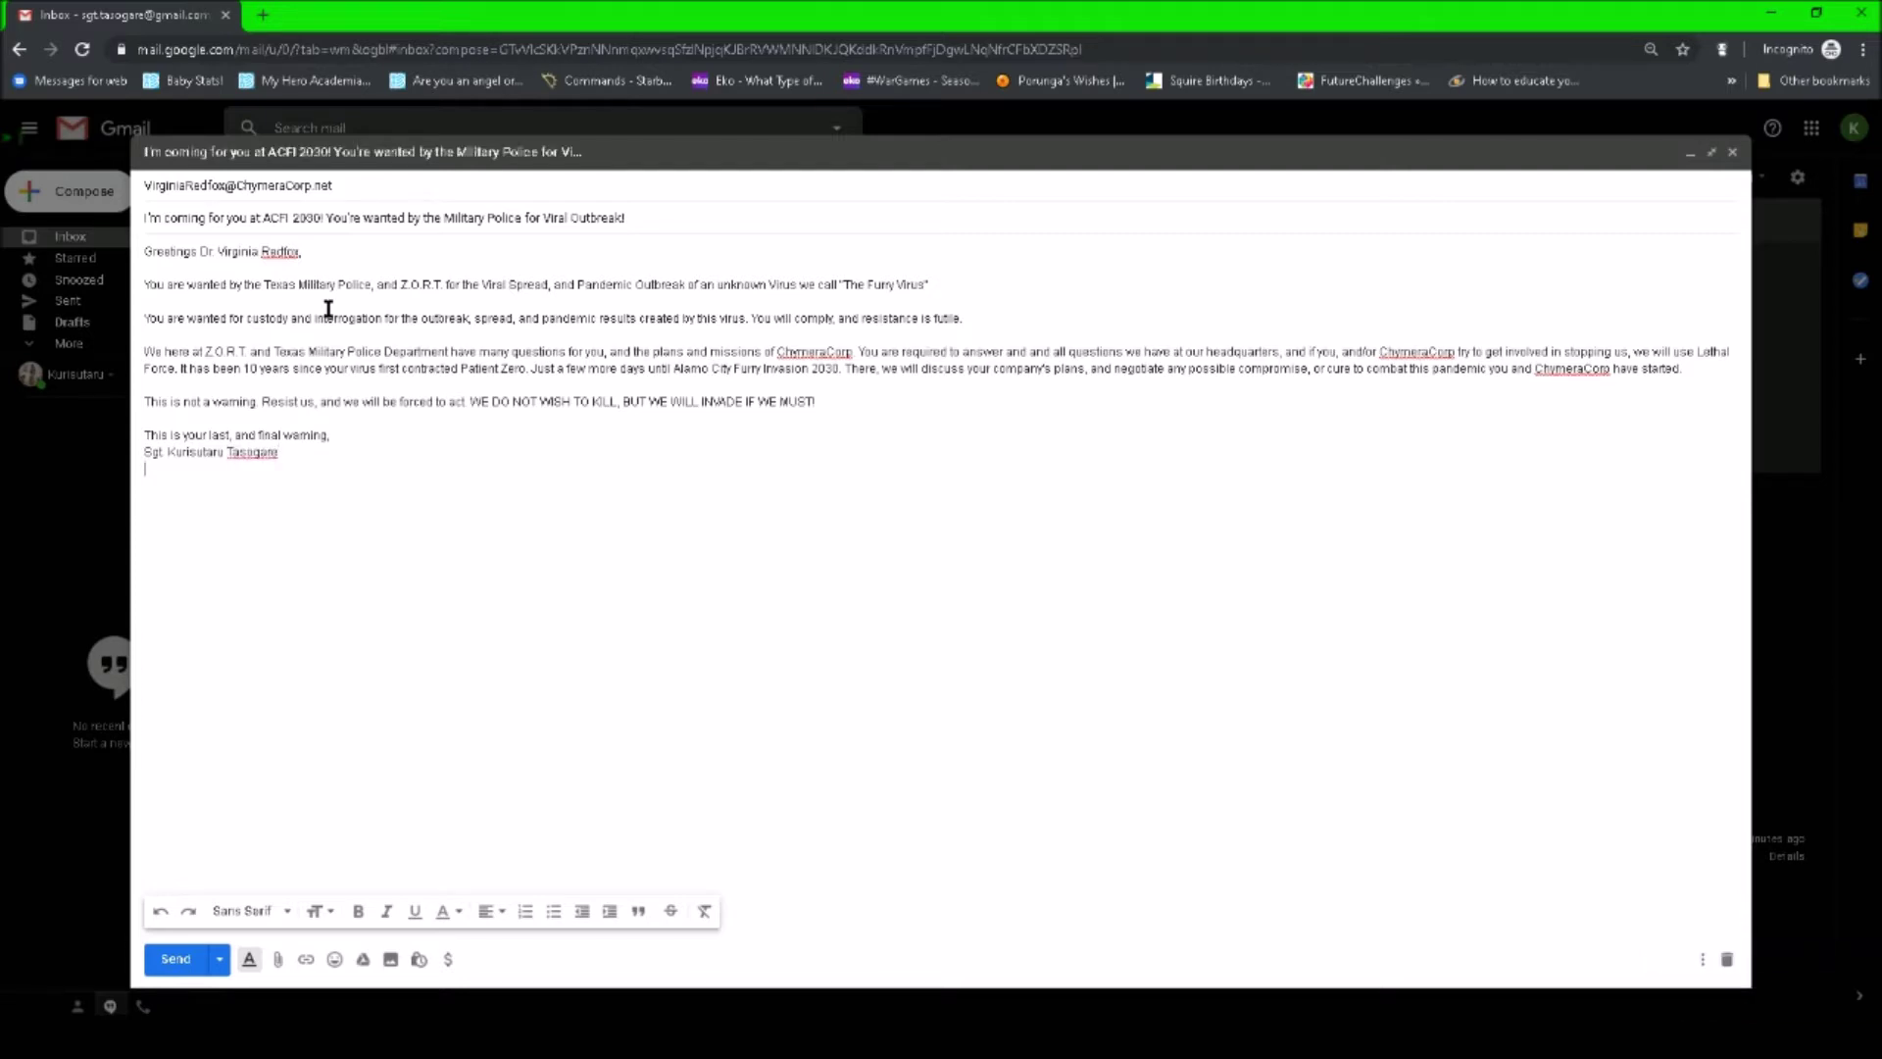
- Add the title 'Head of Z.O.R.T. Sergeant of Texas Military Furry Control Team' and send the email
type("Hea")
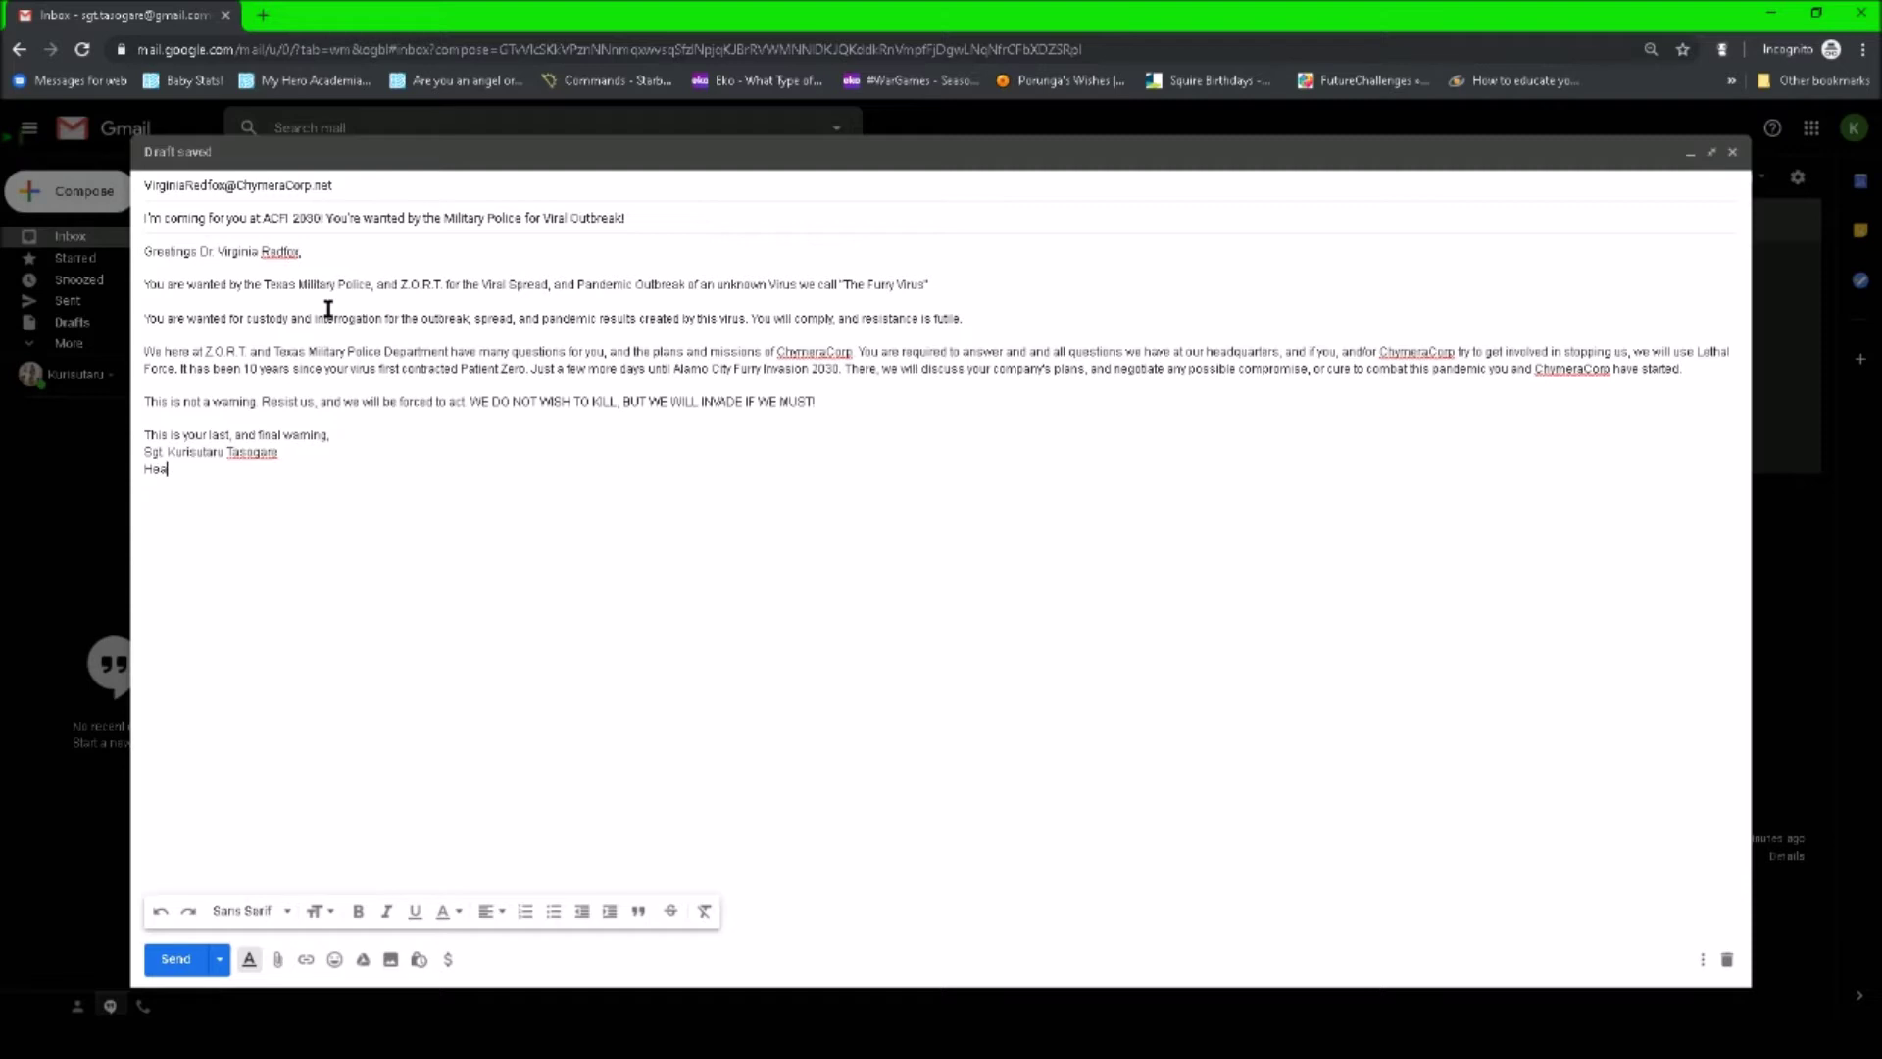
type("d of Z.O.R.T")
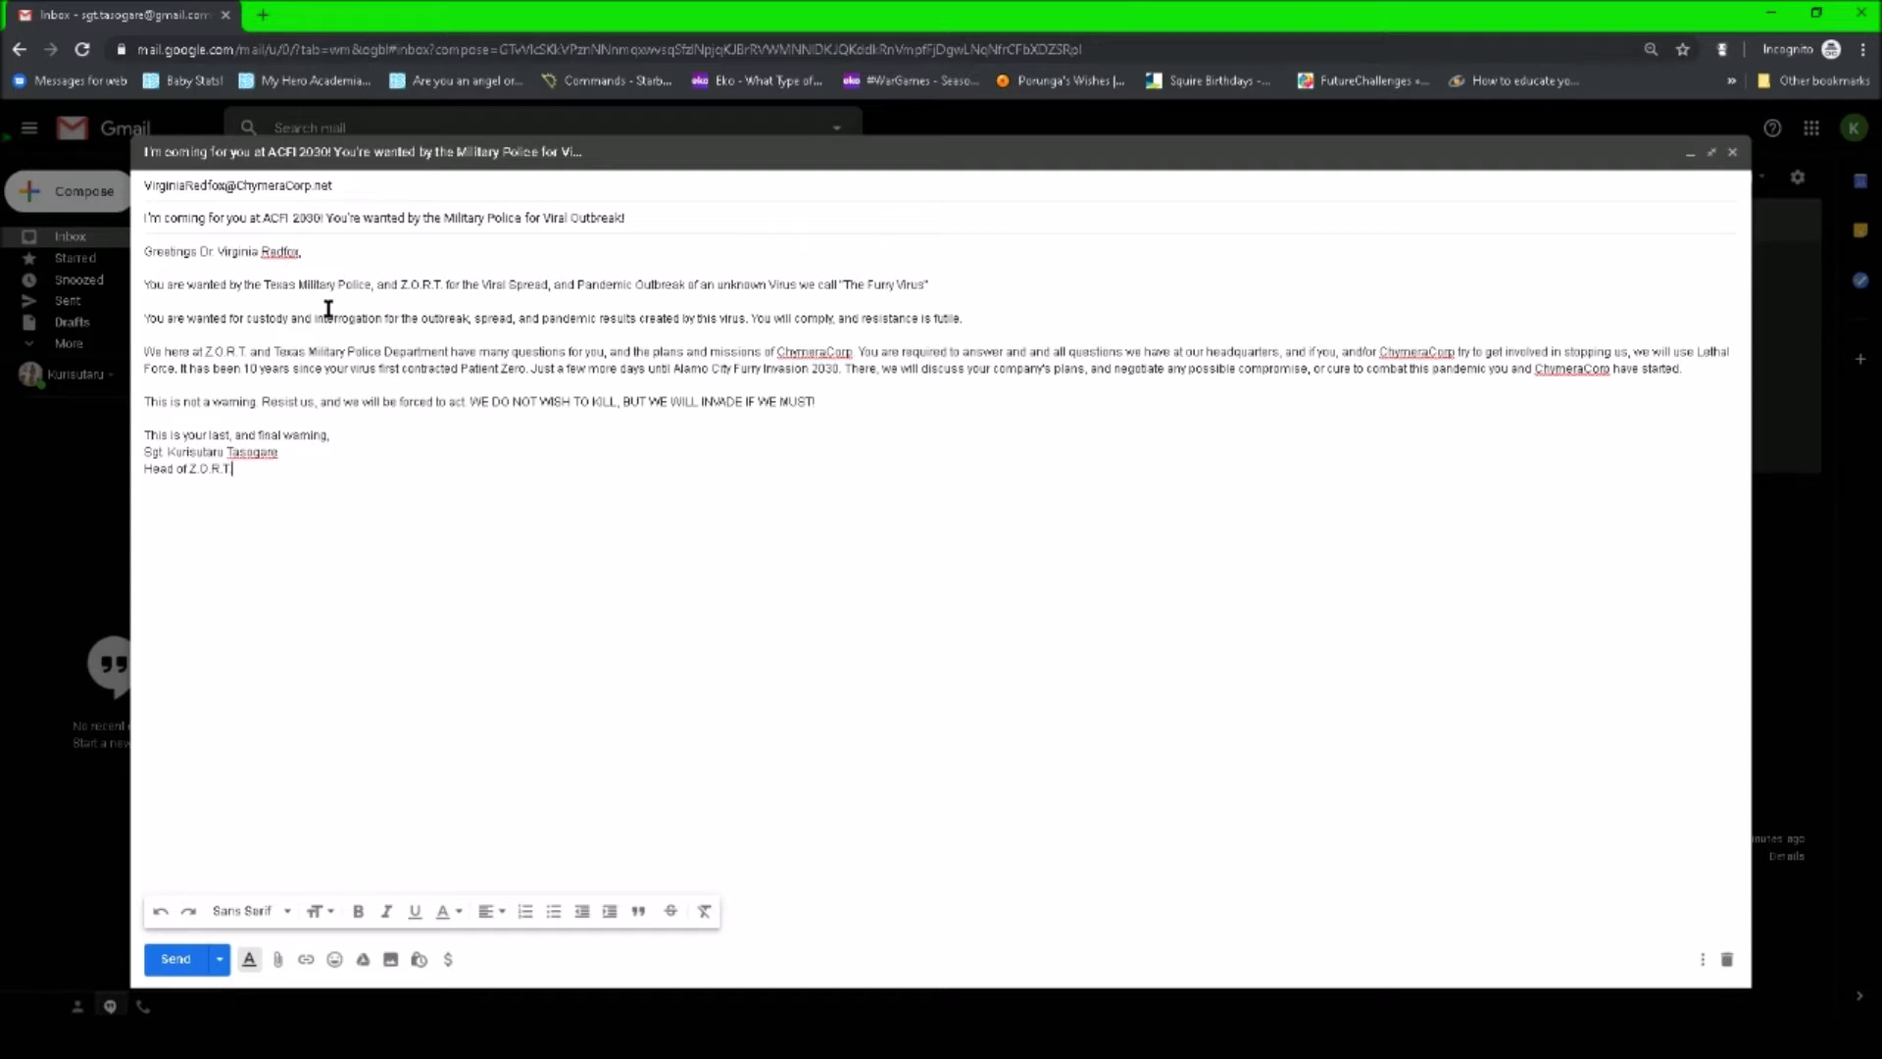
type(". 8")
type(" 8")
type("ega")
type("ant")
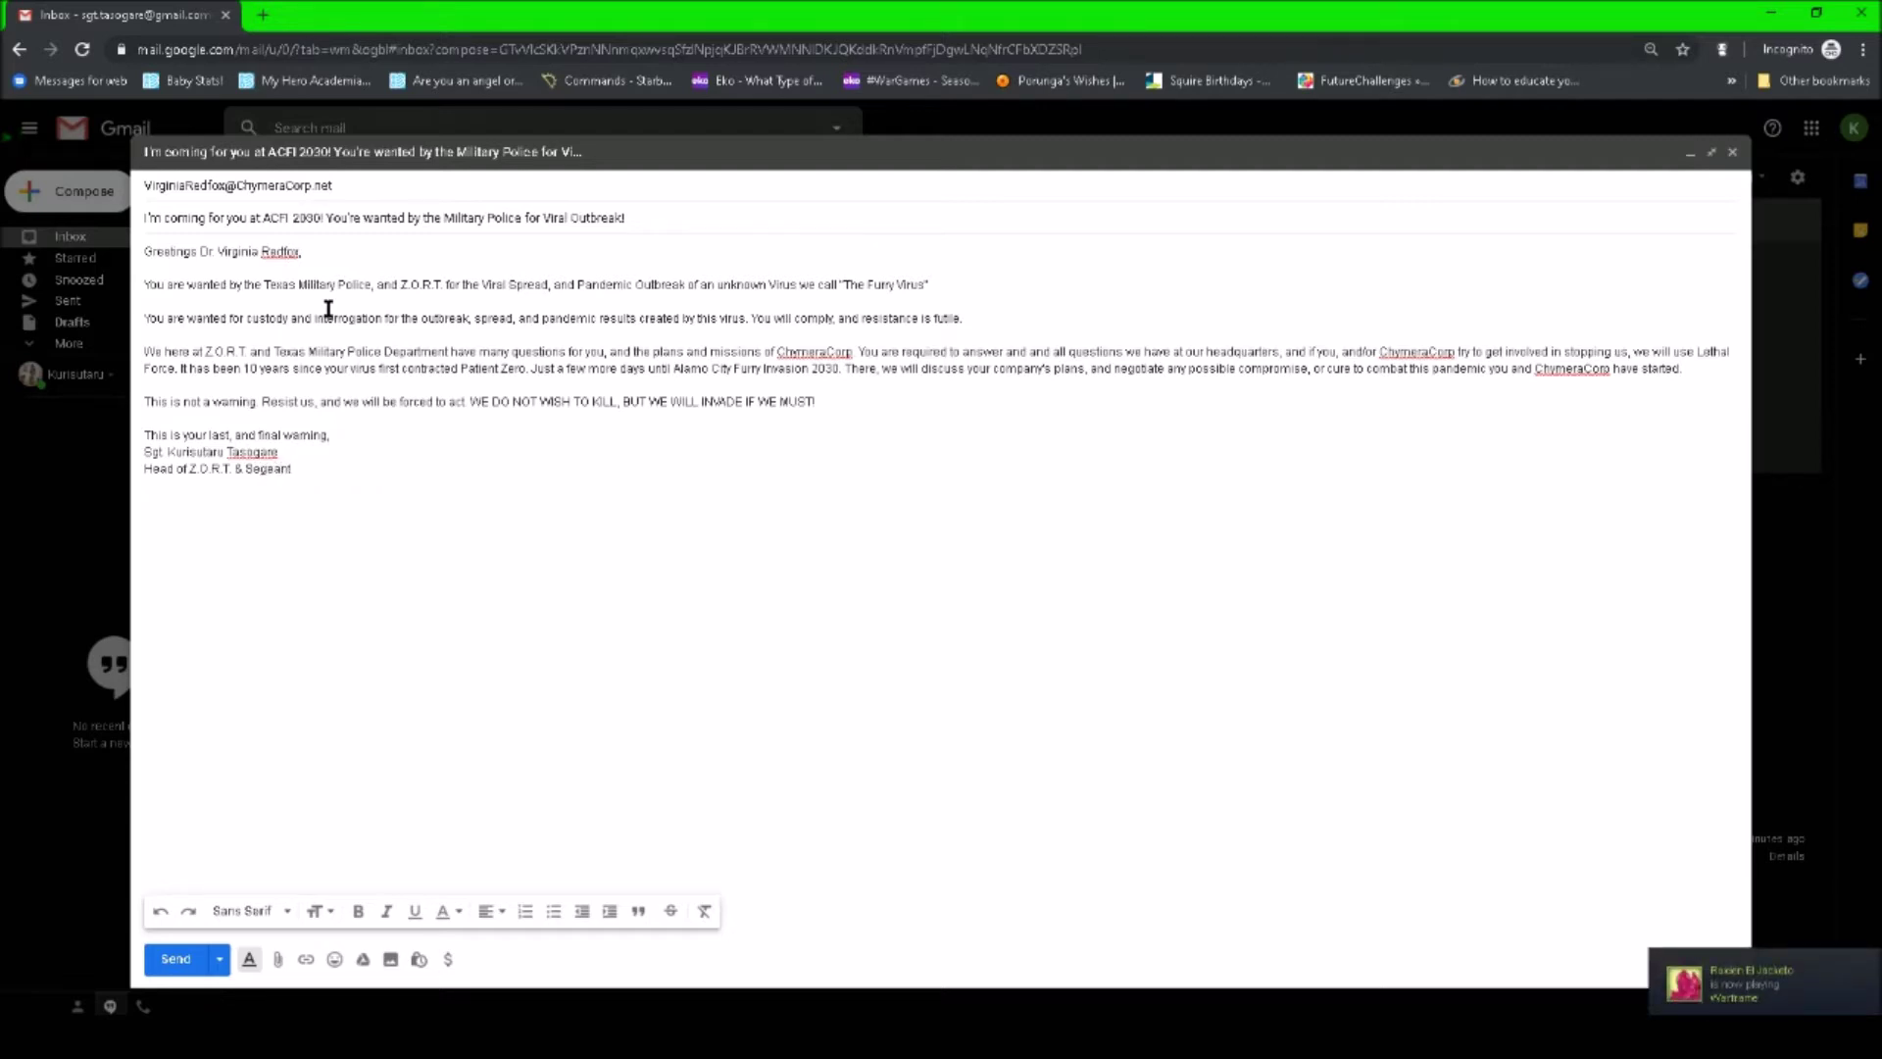
key("Left")
key("Left")
type("rgeant of Texas Military")
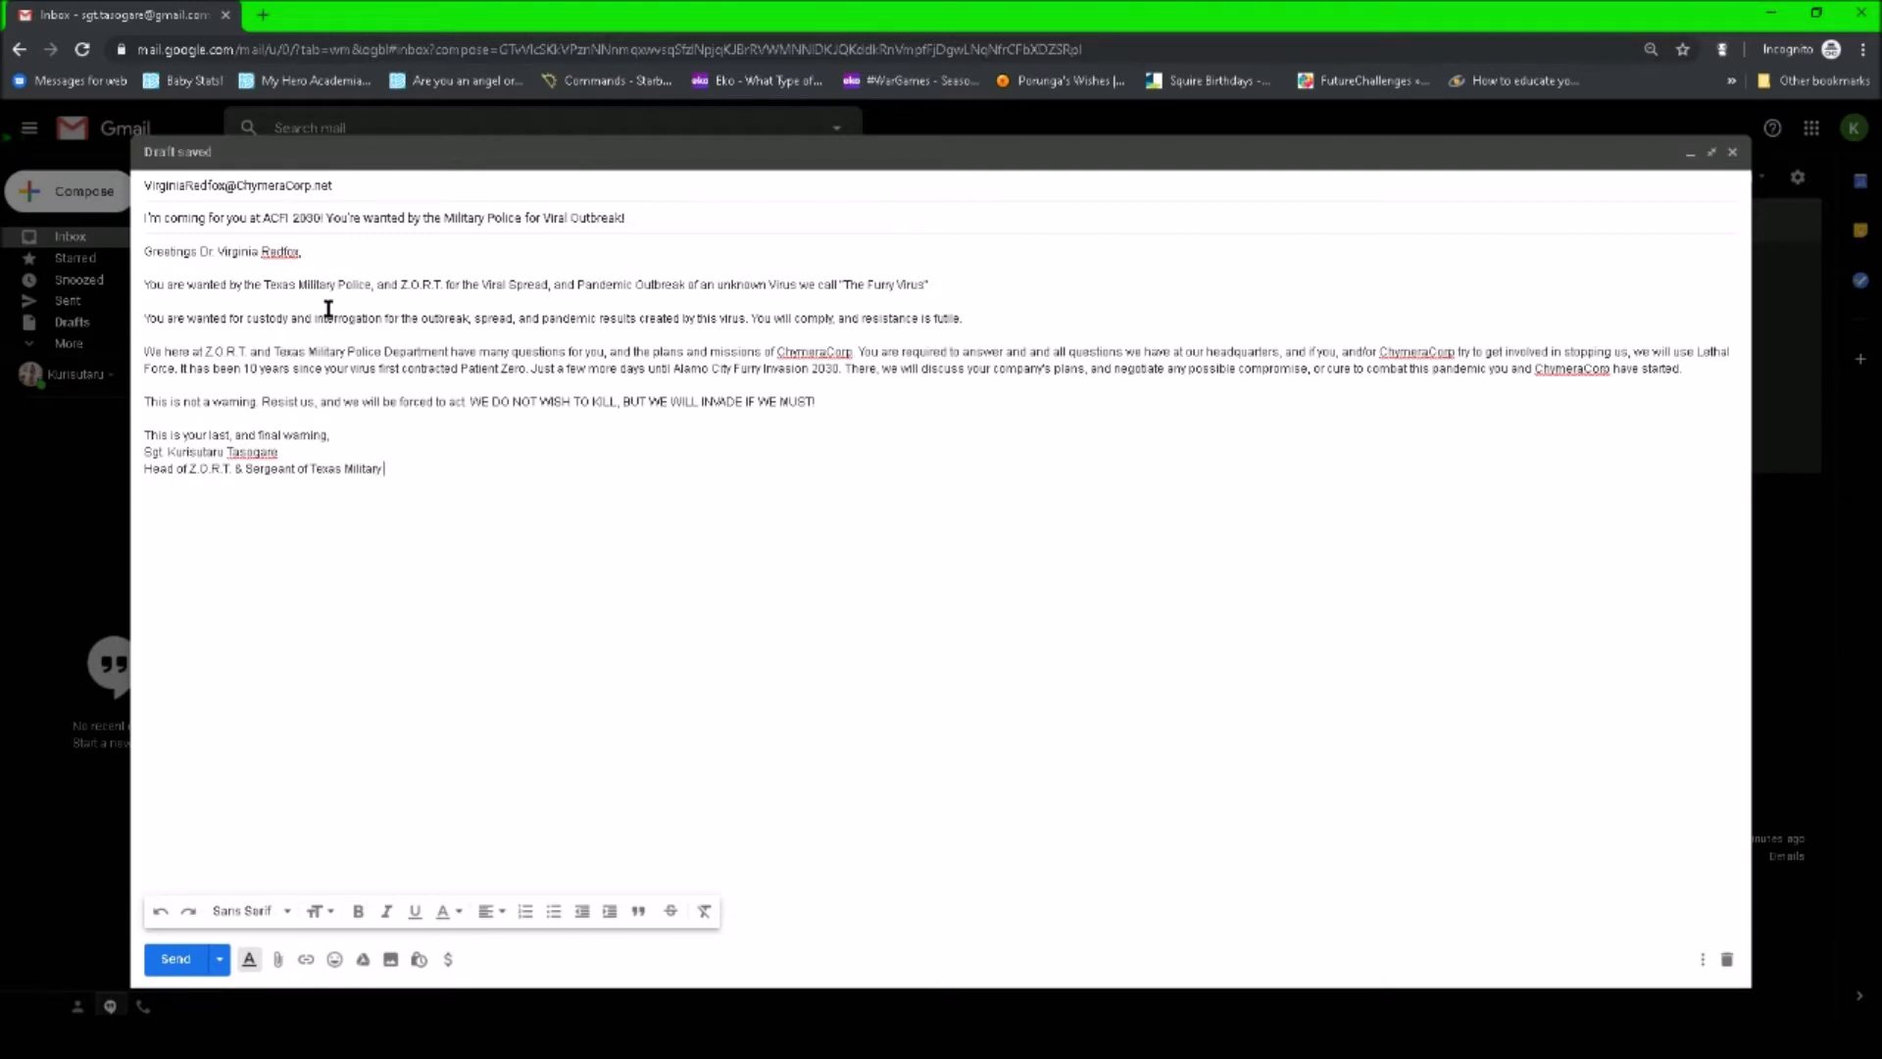
type("Furry")
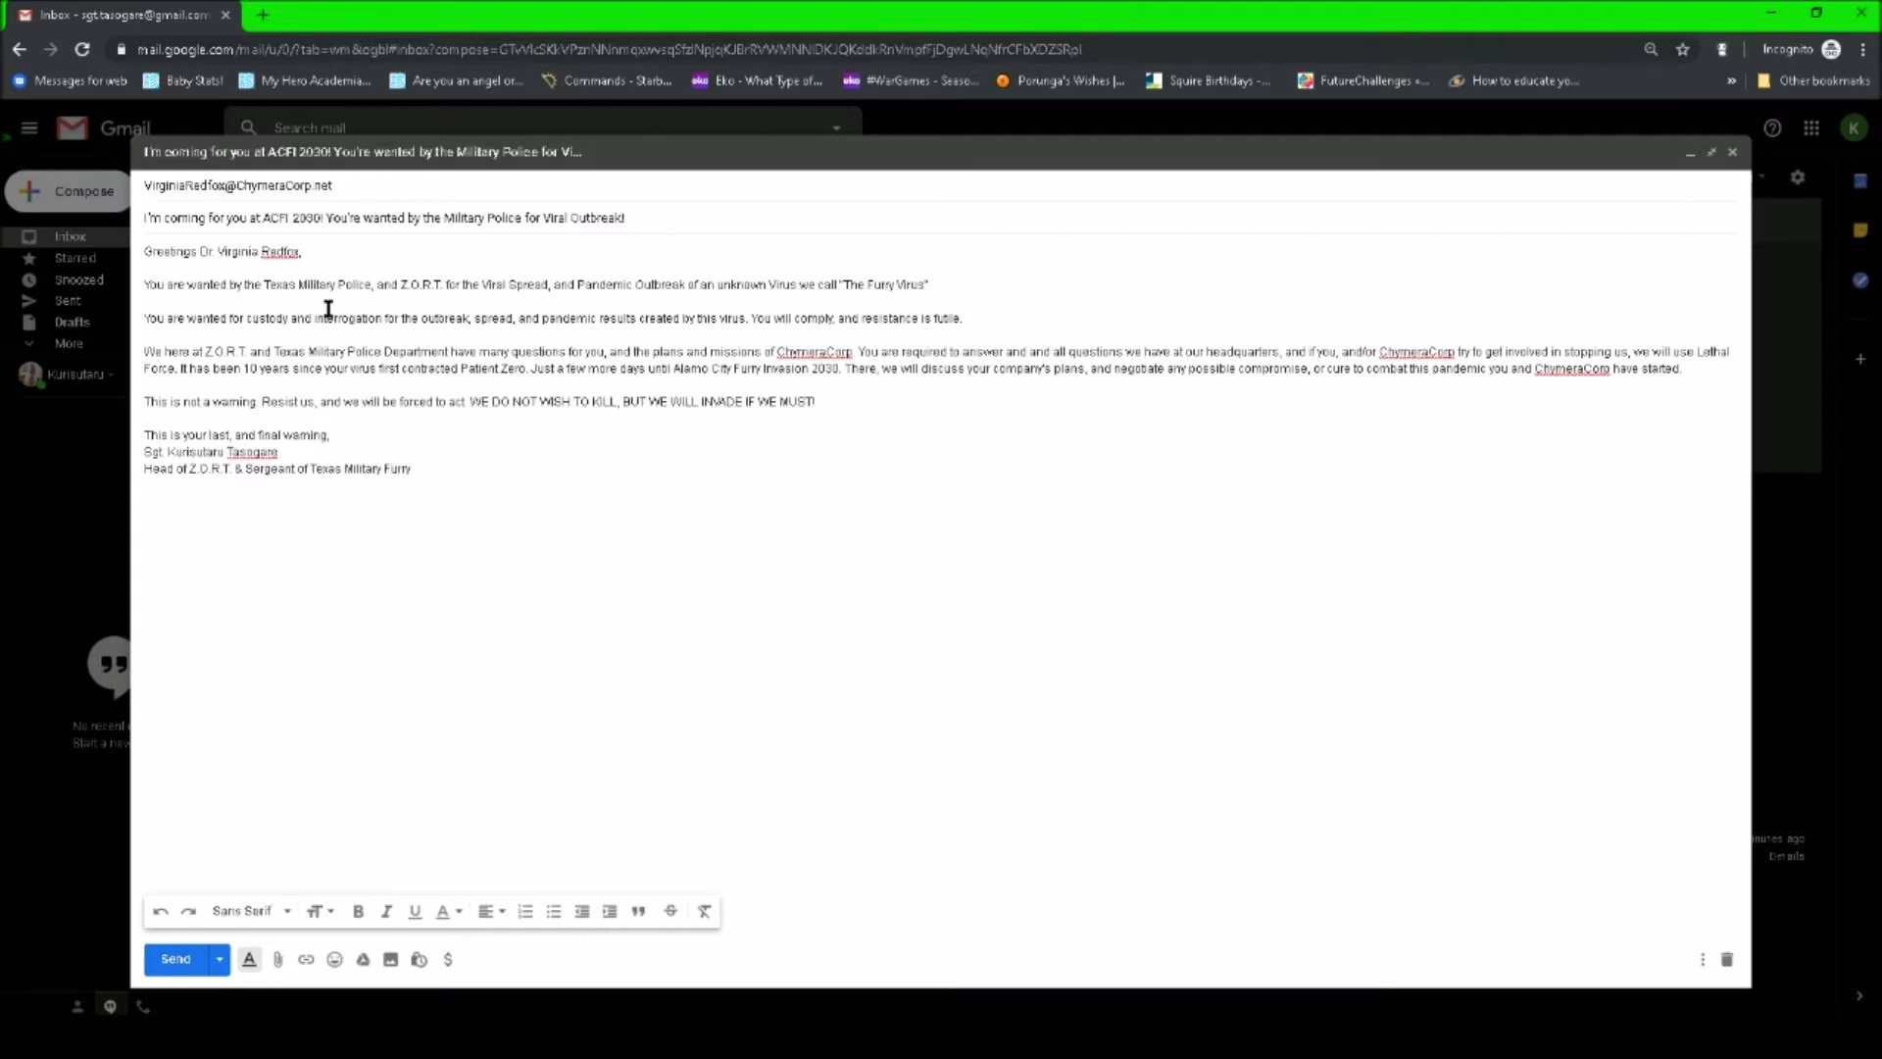
type(" Control Team")
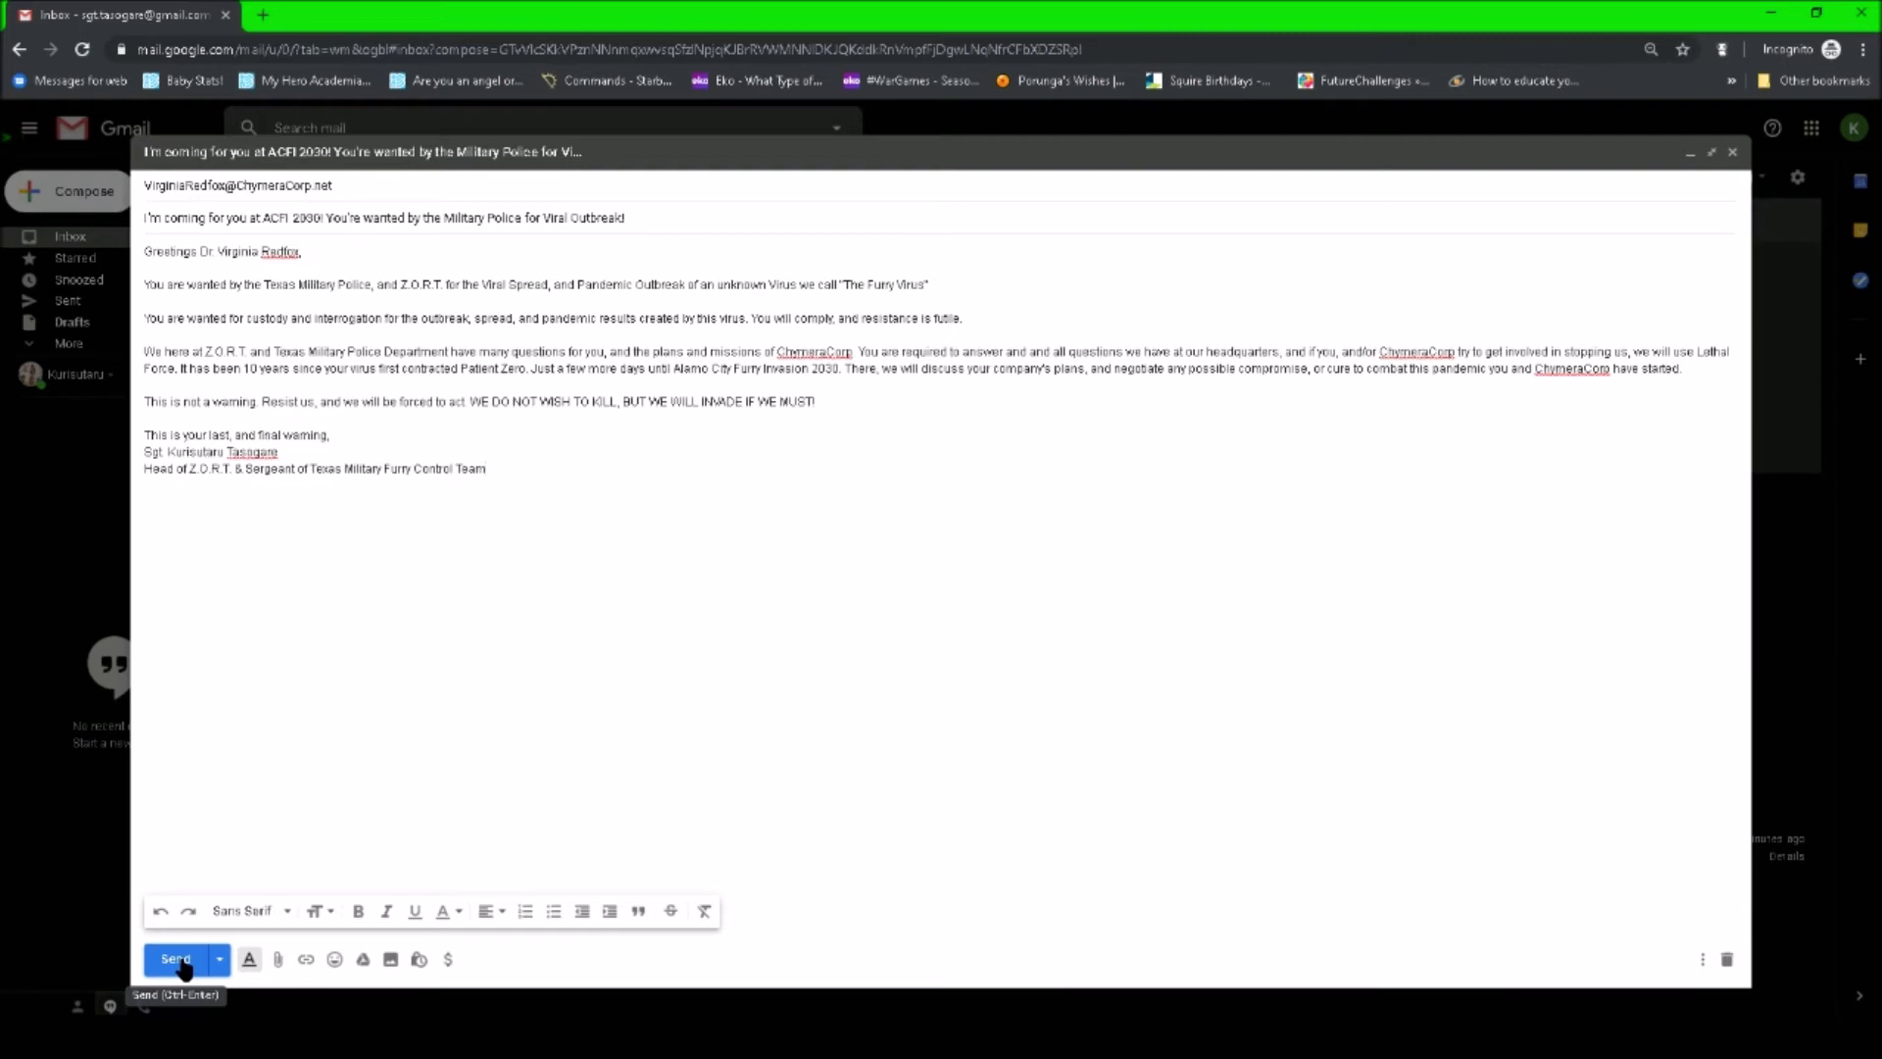
left_click(177, 960)
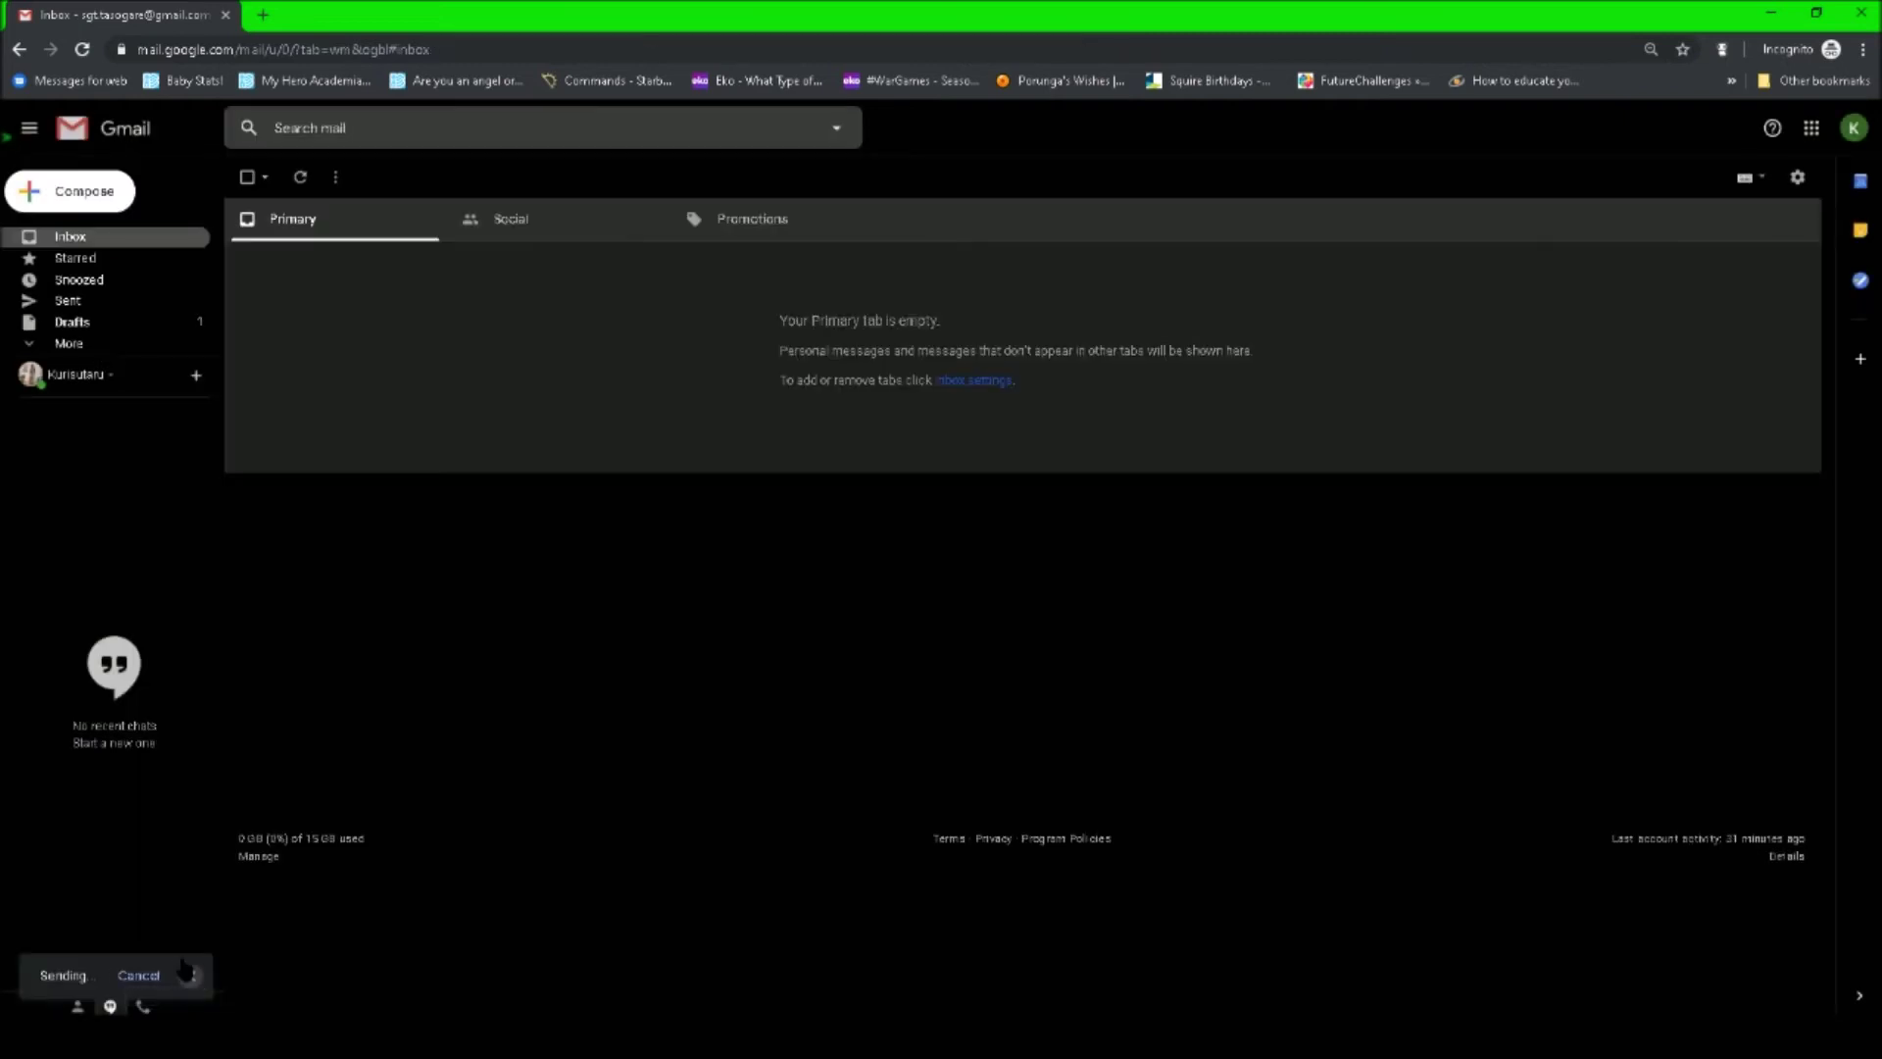